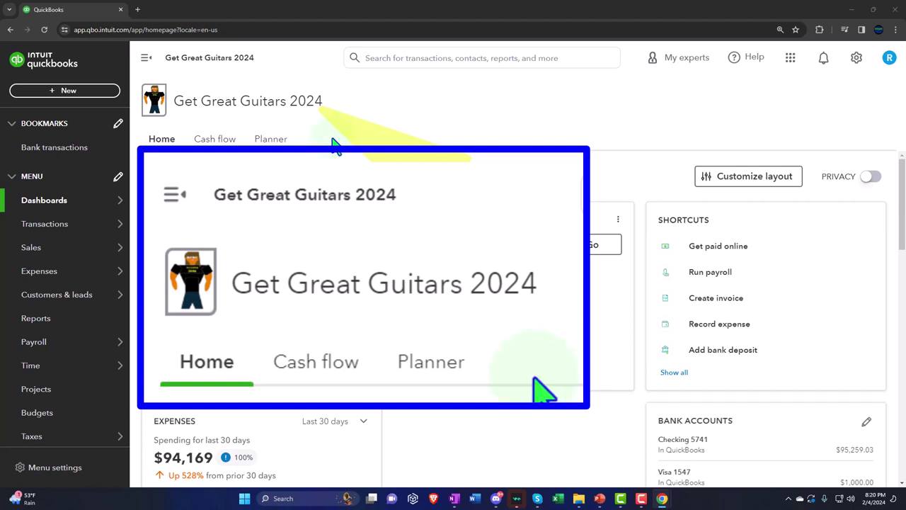
From the Reports page, open the favorite Balance Sheet, Profit and Loss and Trial Balance reports, each in its own new browser tab
click(86, 150)
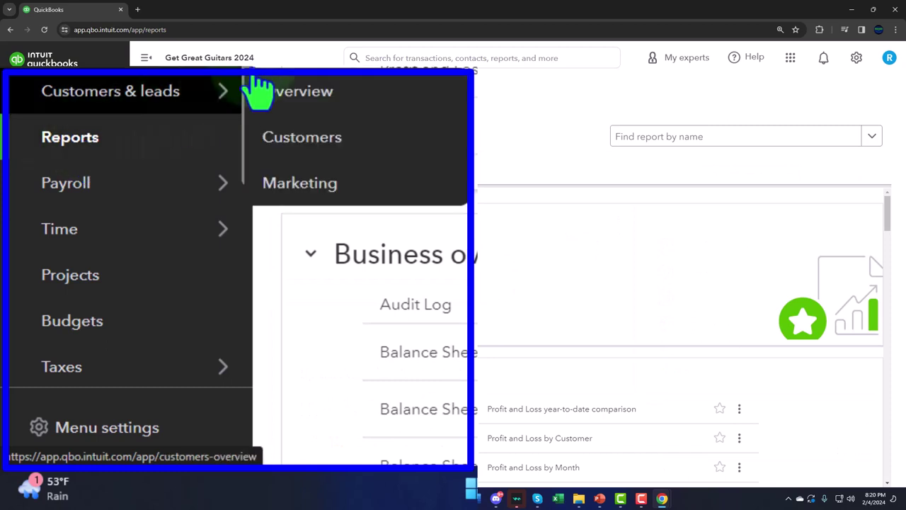
right_click(228, 262)
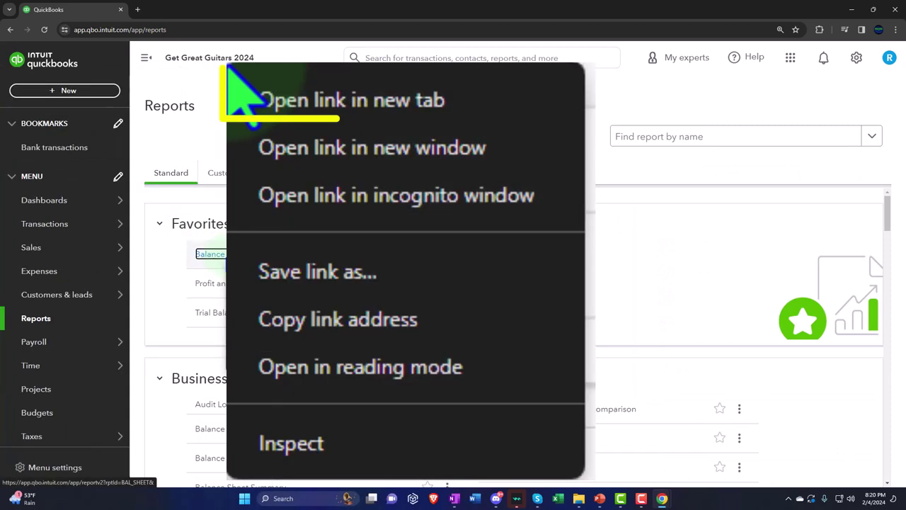
click(286, 275)
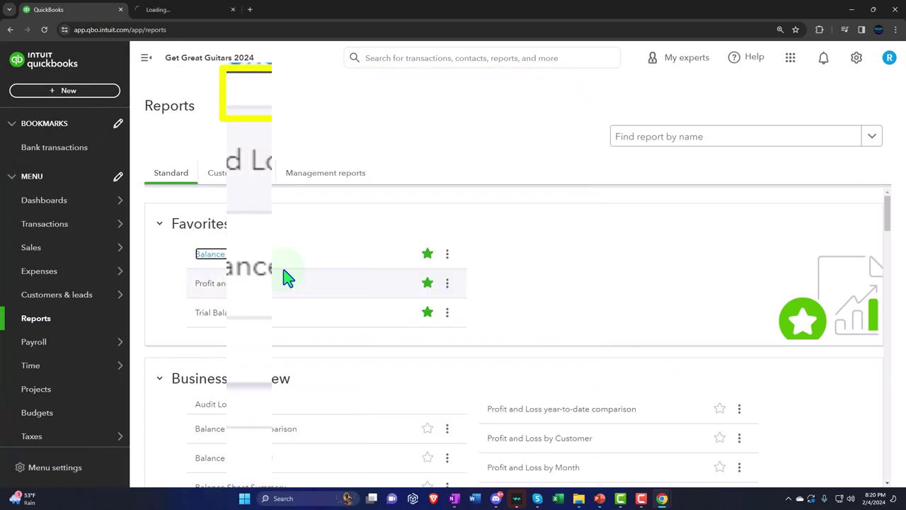
right_click(224, 288)
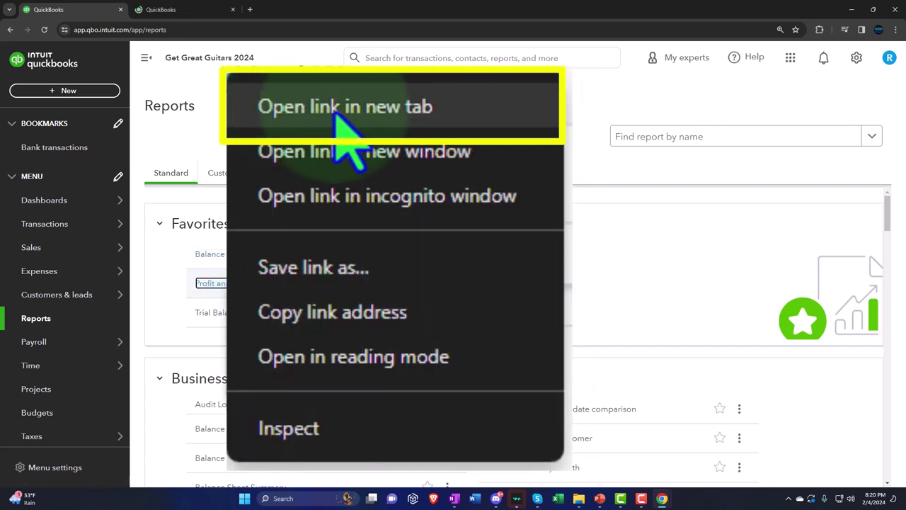
click(297, 302)
right_click(226, 317)
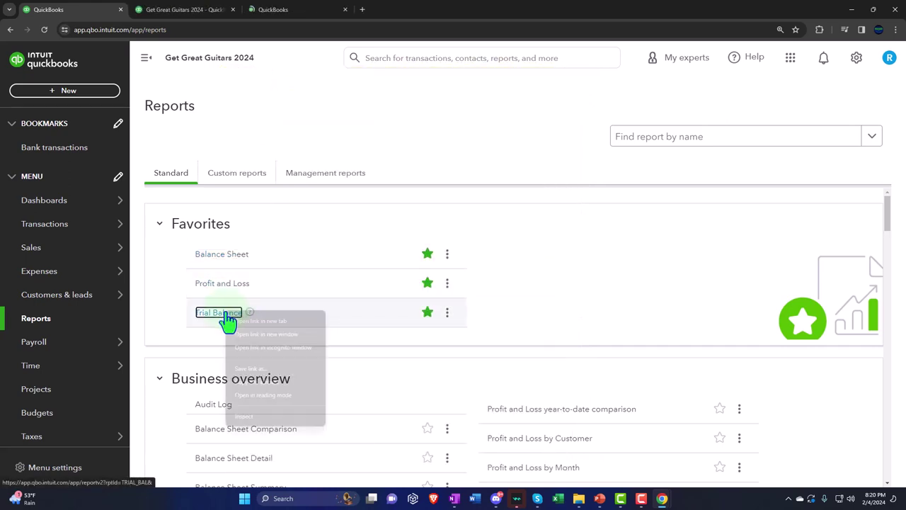
click(291, 330)
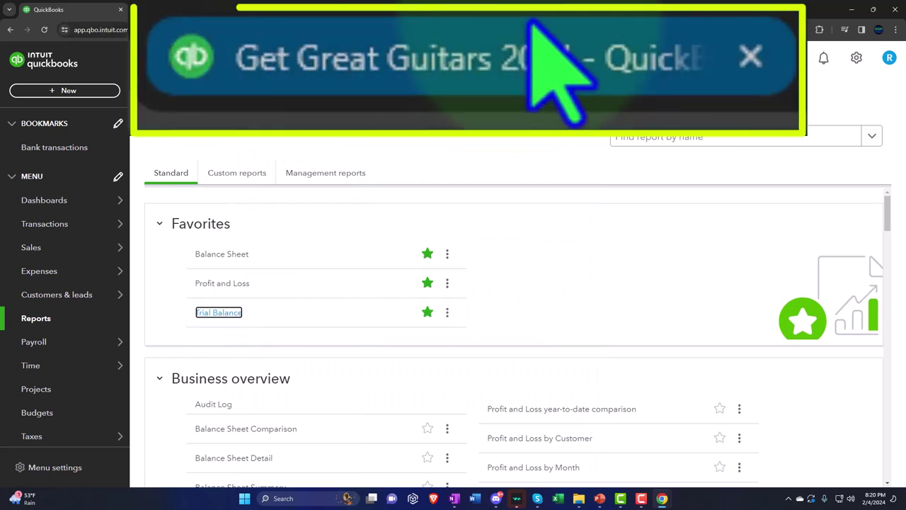
On the Balance Sheet report, collapse the side navigation and set the date range to 01/01/2024 through 02/29/2024
click(185, 10)
click(145, 58)
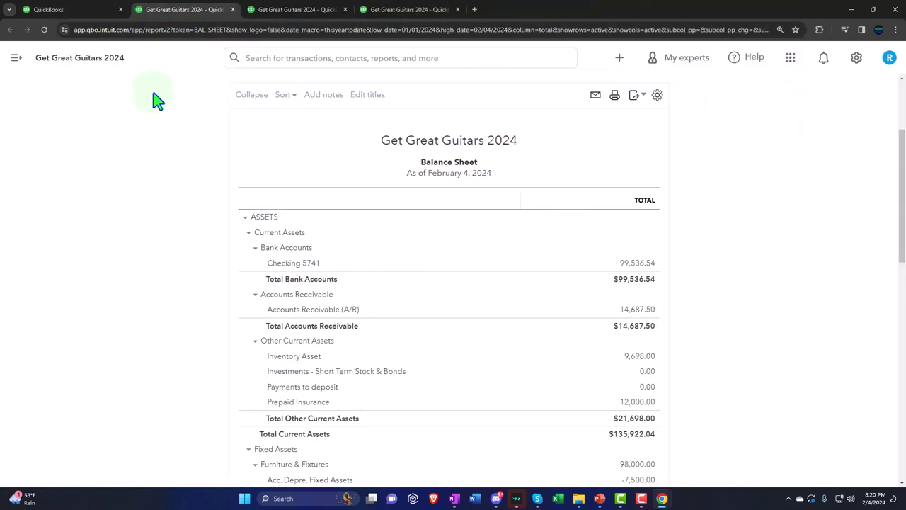
scroll(191, 233, up, 3)
click(316, 146)
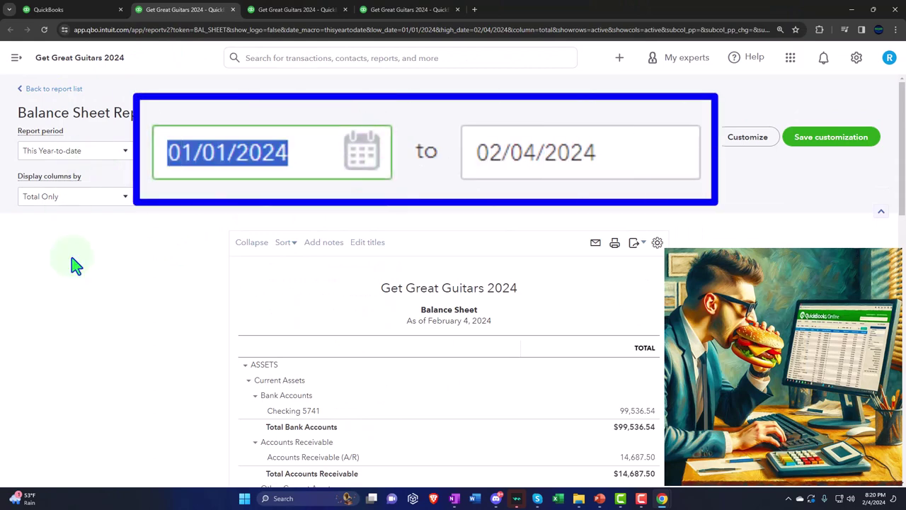
text(01/01/2024)
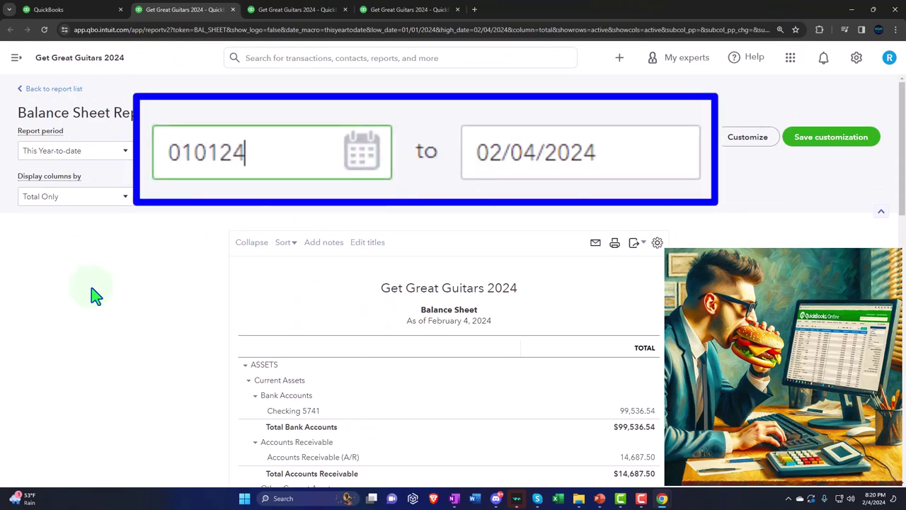
key(Tab)
text(02/29/2024)
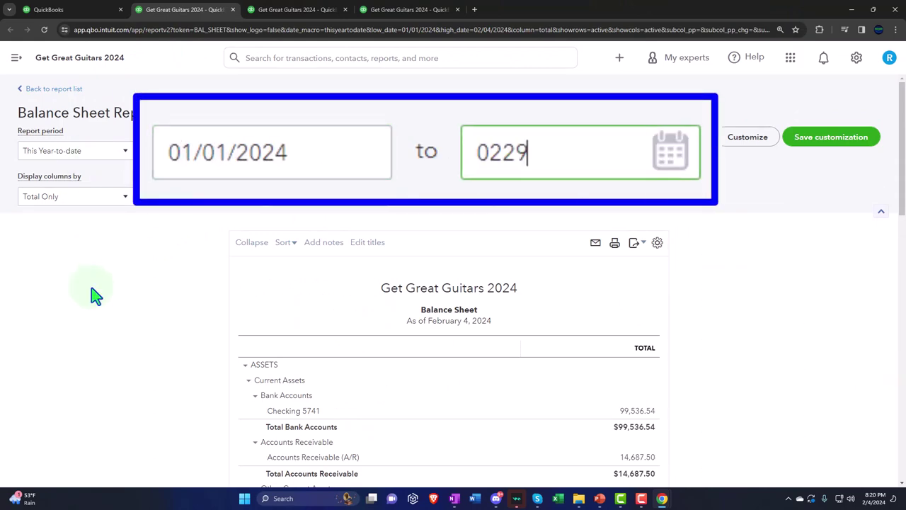
key(Tab)
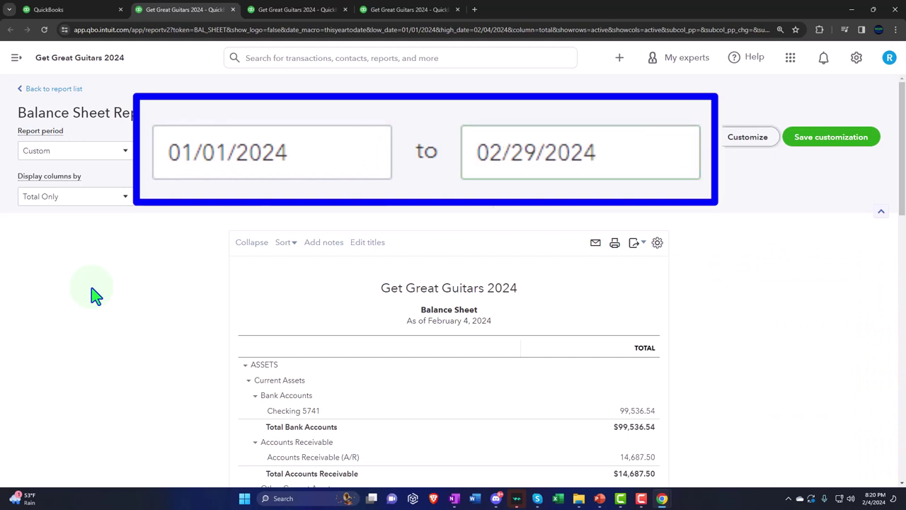
Display the Balance Sheet columns by Months and run the report
click(124, 197)
click(211, 244)
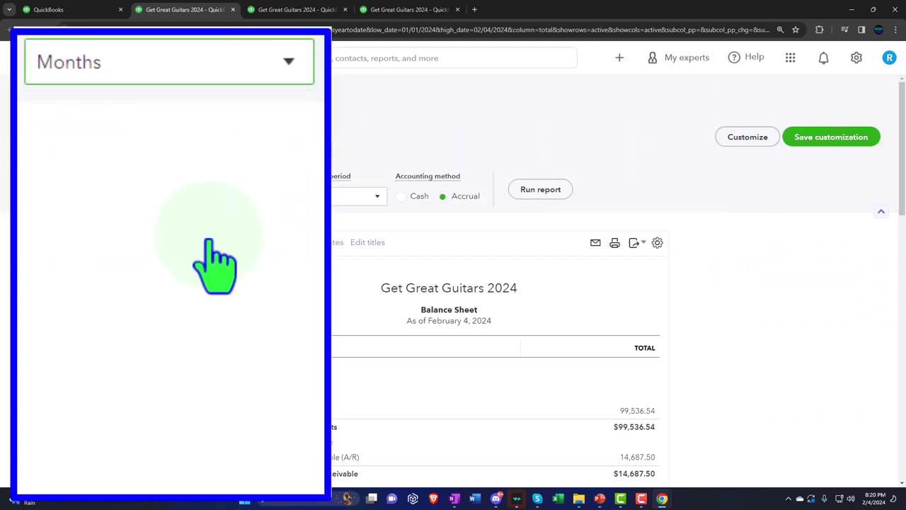
click(540, 195)
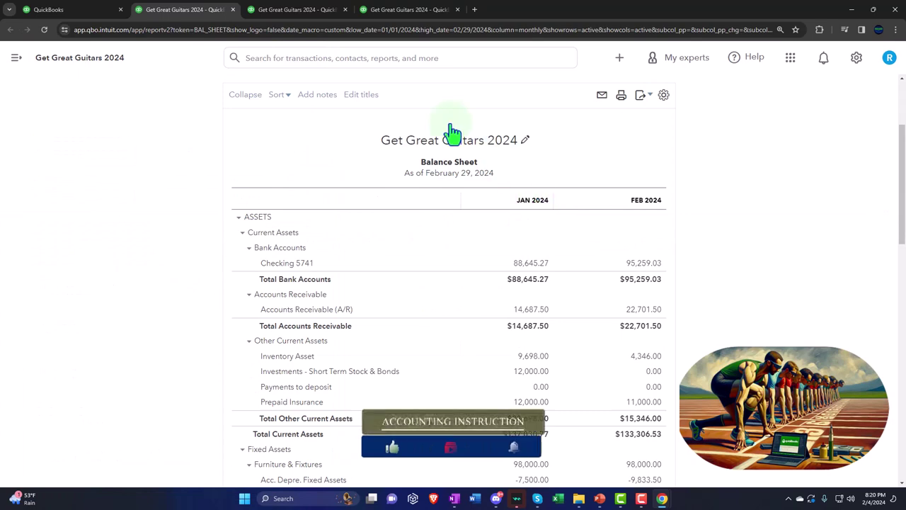
Set the Profit and Loss report's date range to 01/01/2024 through 02/29/2024
click(297, 9)
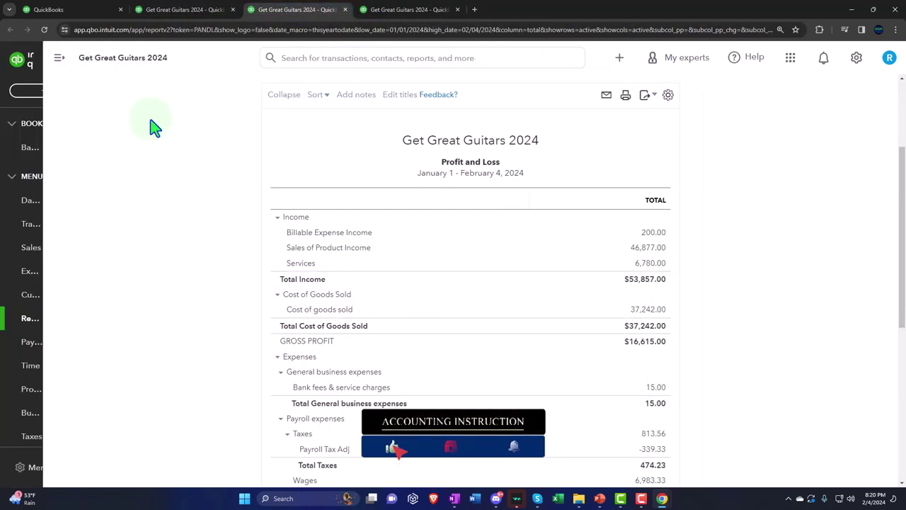
click(186, 153)
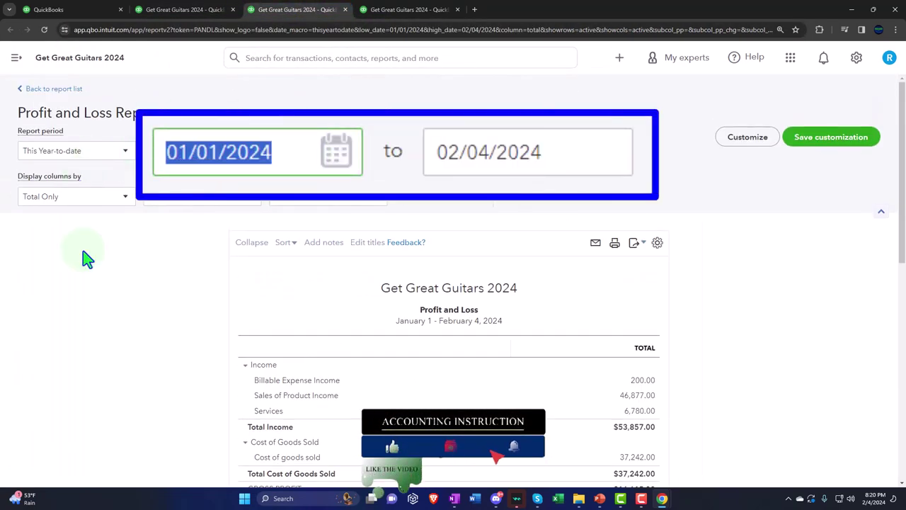
text(010124)
key(Tab)
text(022924)
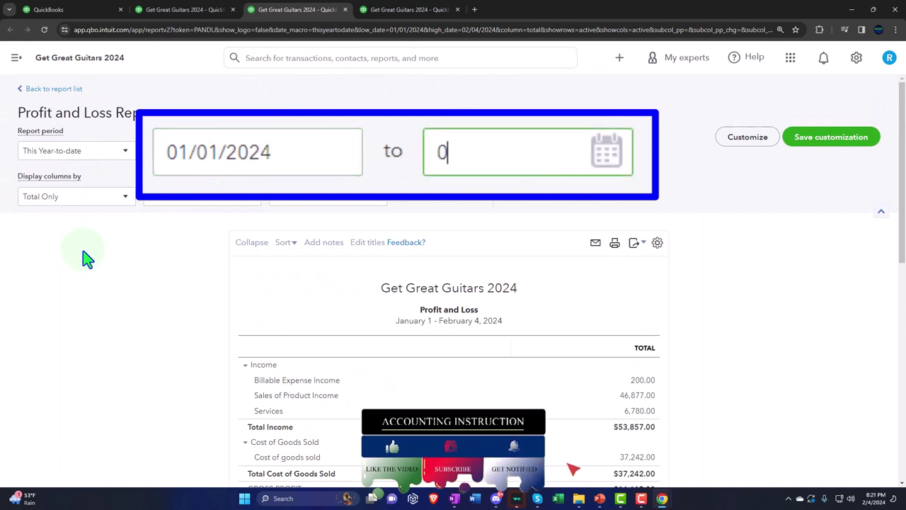
key(Tab)
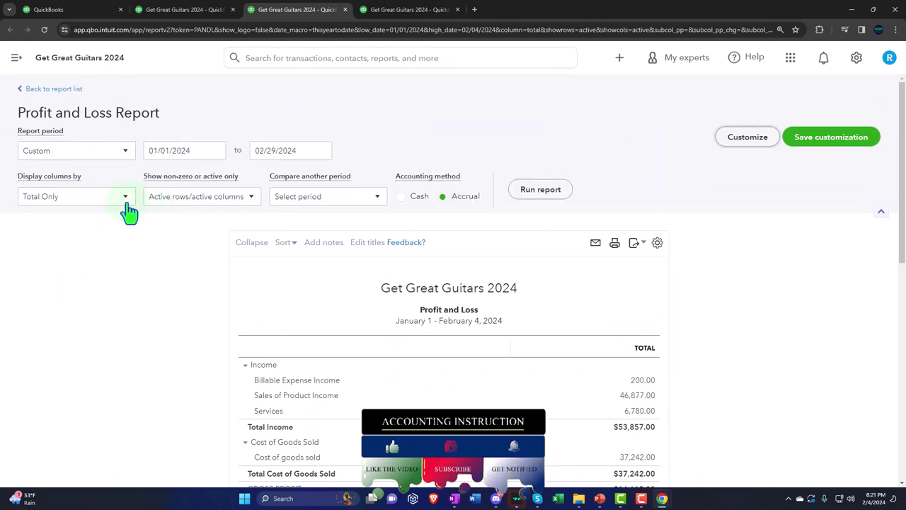
Display the Profit and Loss columns by Months and run the report
click(121, 198)
click(99, 270)
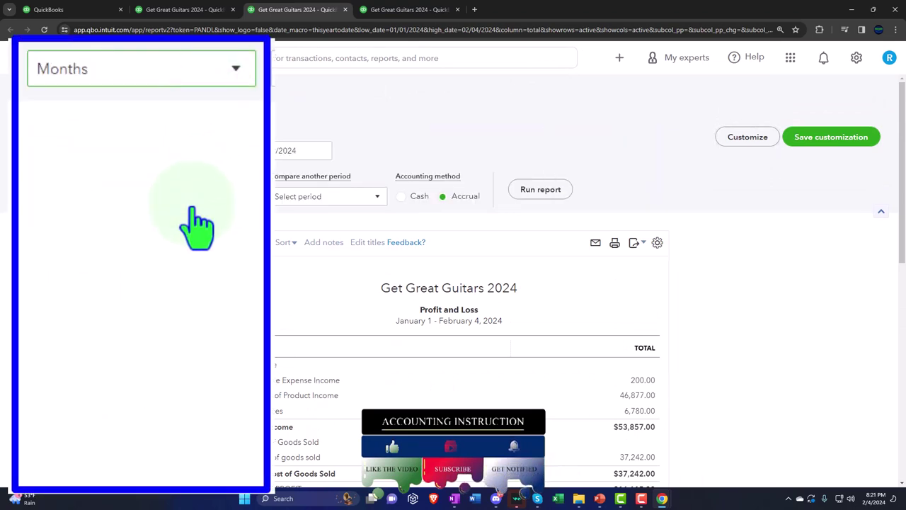
click(552, 189)
scroll(496, 142, down, 2)
On the Trial Balance report, collapse the side navigation and set the date range to 01/01/2024 through 02/29/2024
click(424, 13)
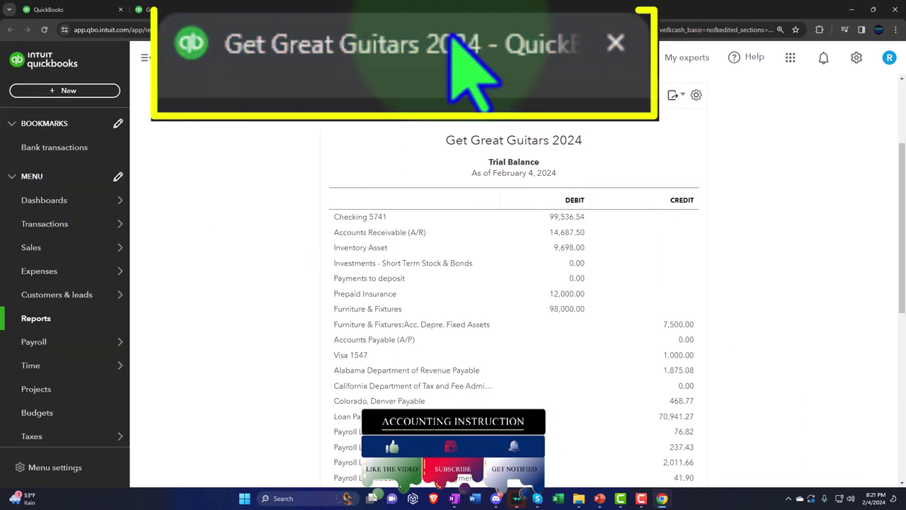
click(132, 57)
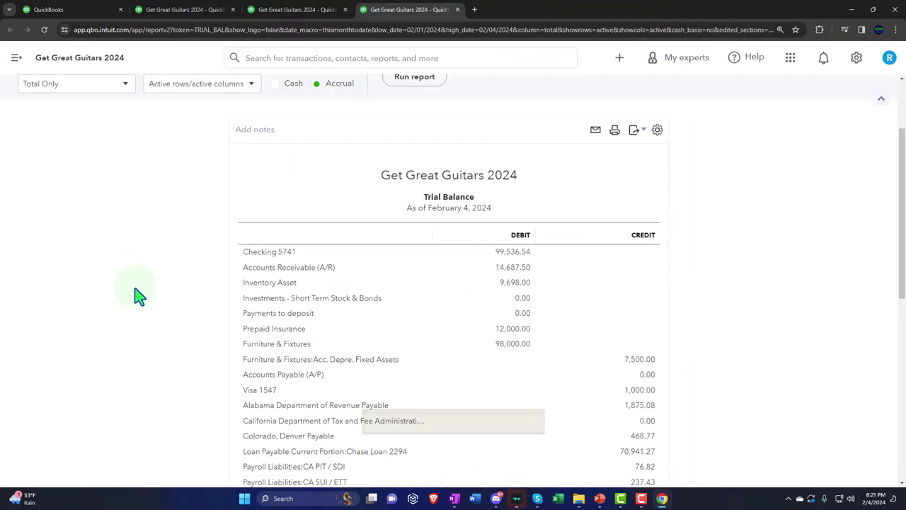
scroll(156, 234, up, 3)
click(180, 151)
text(010124)
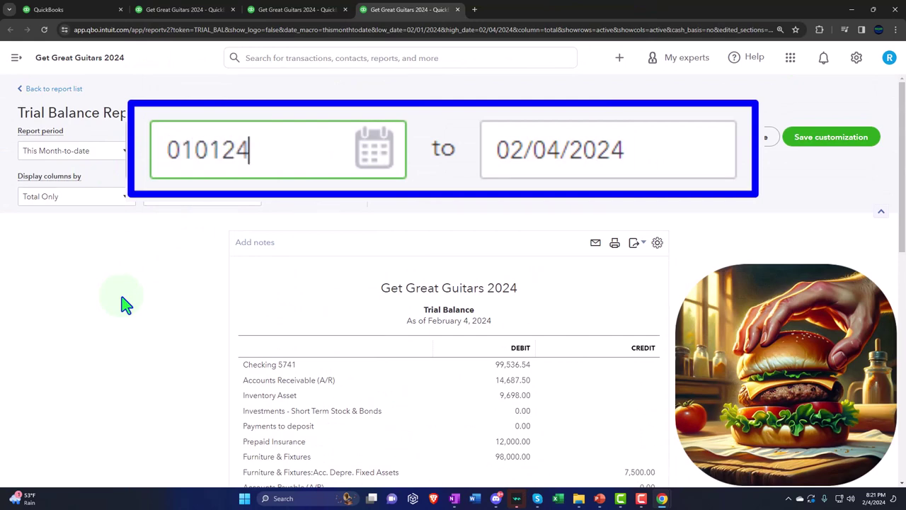
key(Tab)
text(022924)
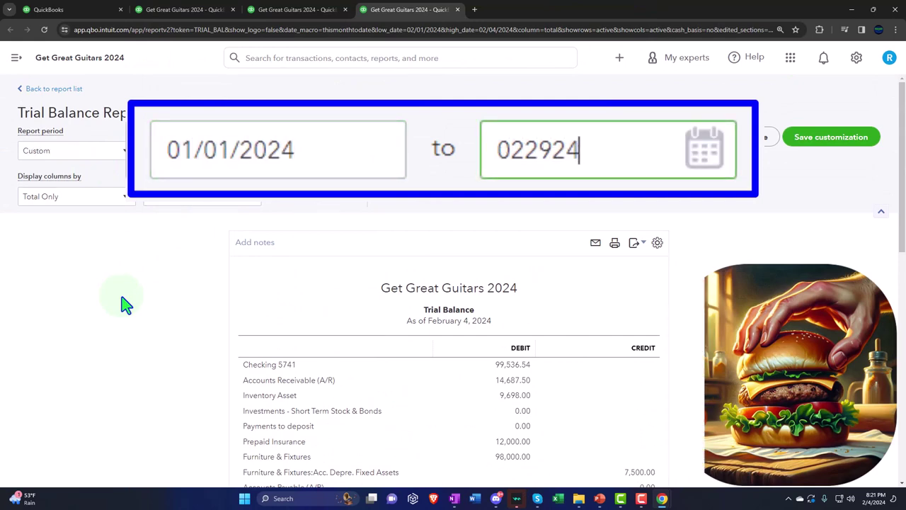
key(Tab)
Display the Trial Balance columns by Months and run the report
click(122, 197)
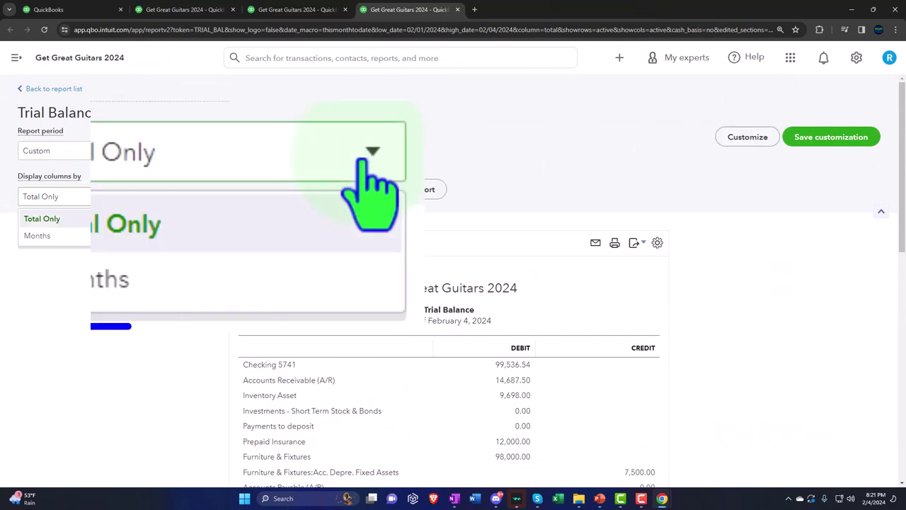
click(117, 229)
click(415, 189)
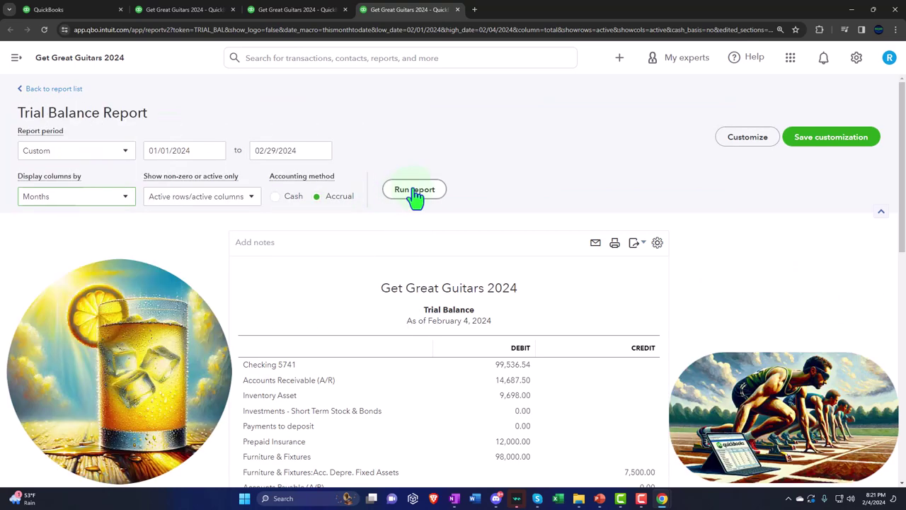
scroll(416, 199, down, 2)
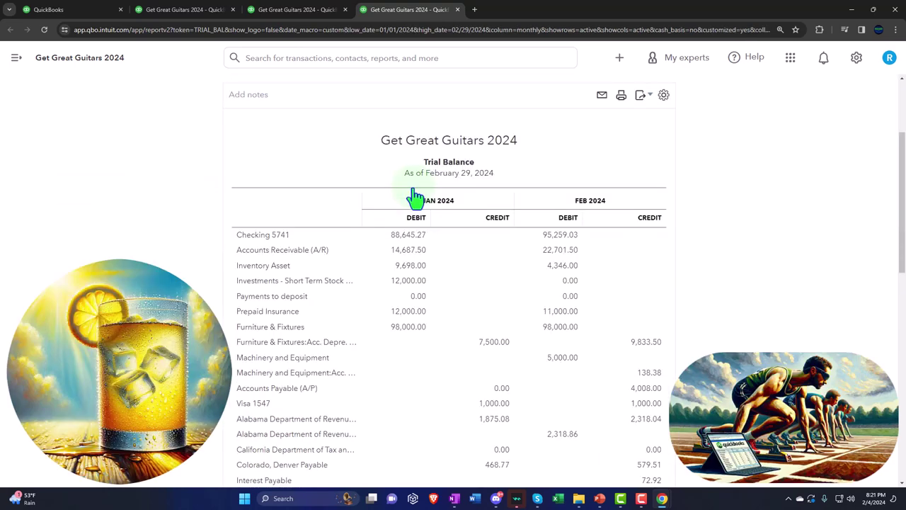
Examine the Balance Sheet from assets through liabilities down to Unearned Revenue, comparing it with the income section of the Profit and Loss report
click(212, 10)
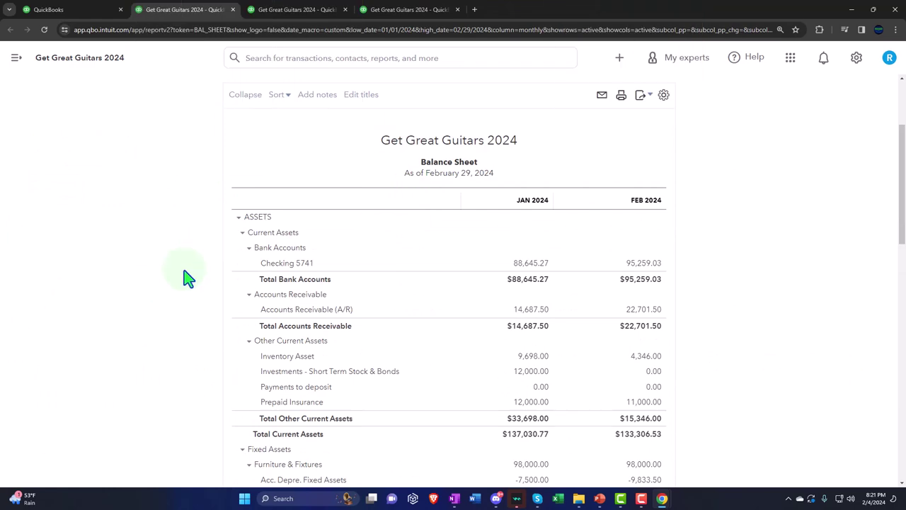
key(ctrl+plus)
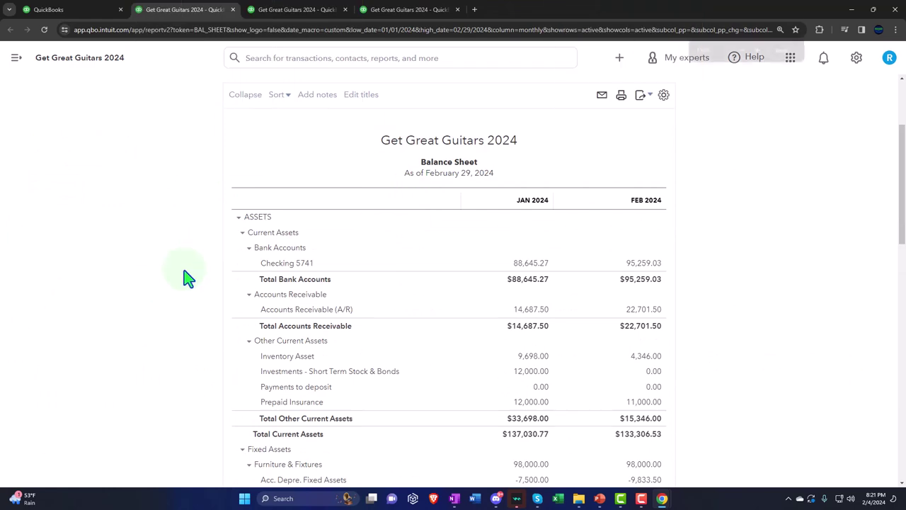
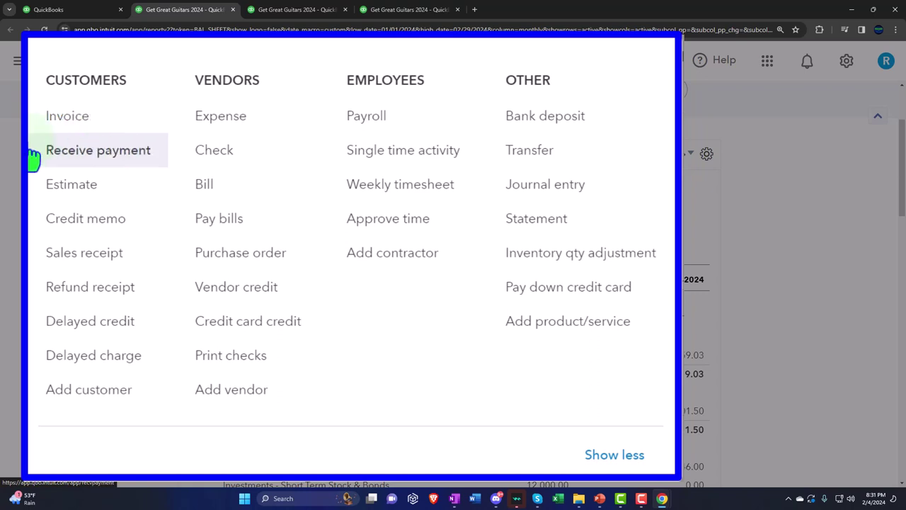
click(15, 174)
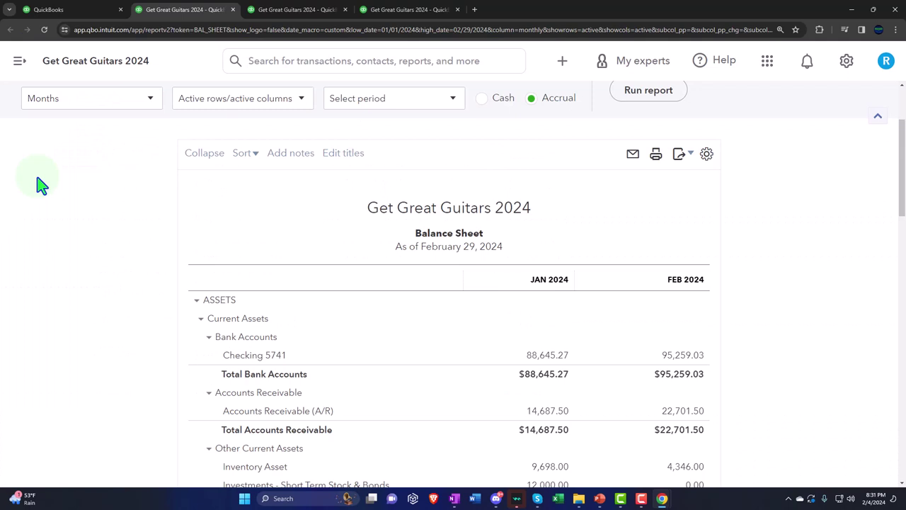
scroll(39, 183, down, 5)
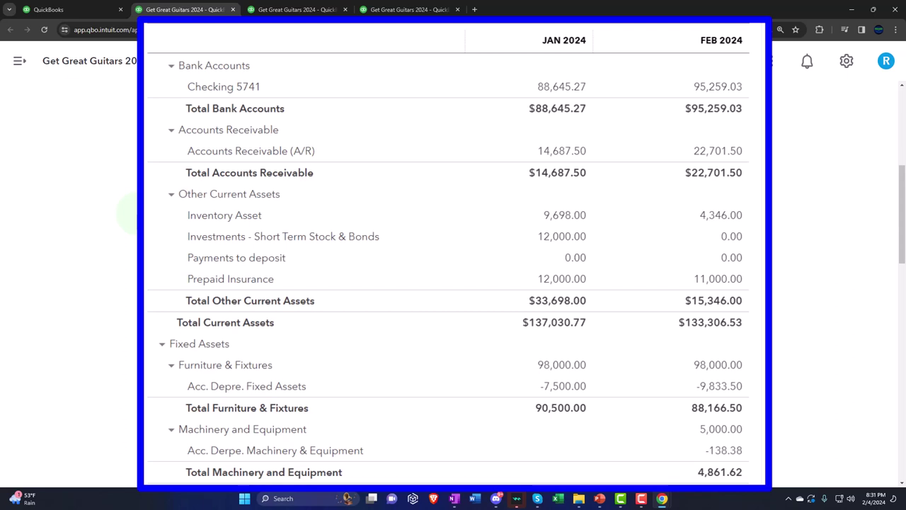
scroll(448, 269, down, 5)
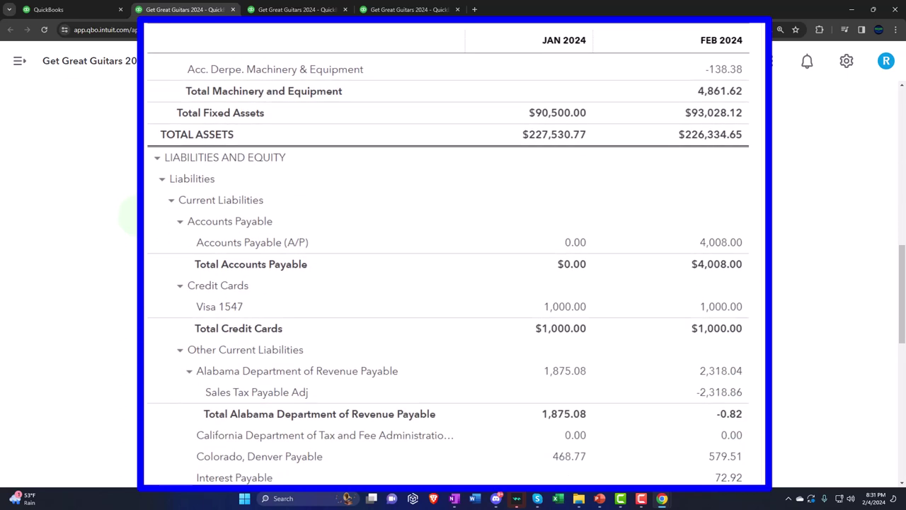
scroll(448, 269, down, 4)
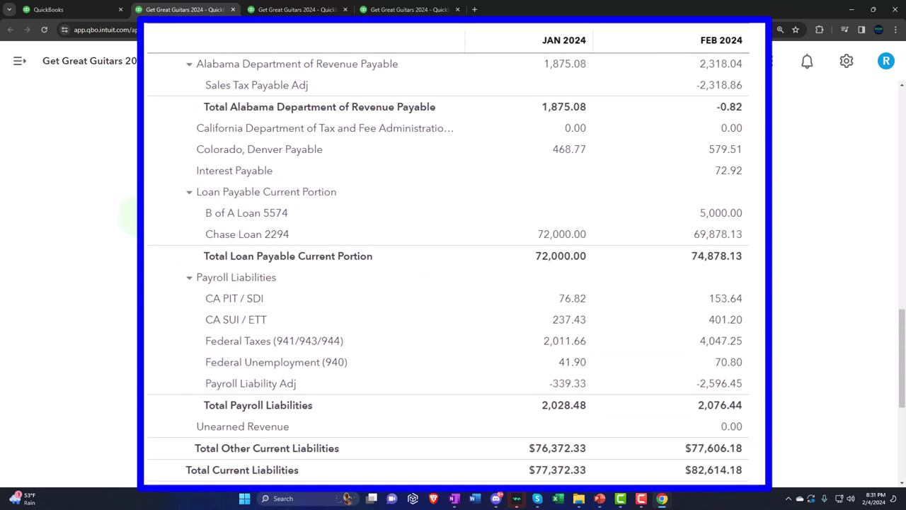
scroll(447, 269, down, 1)
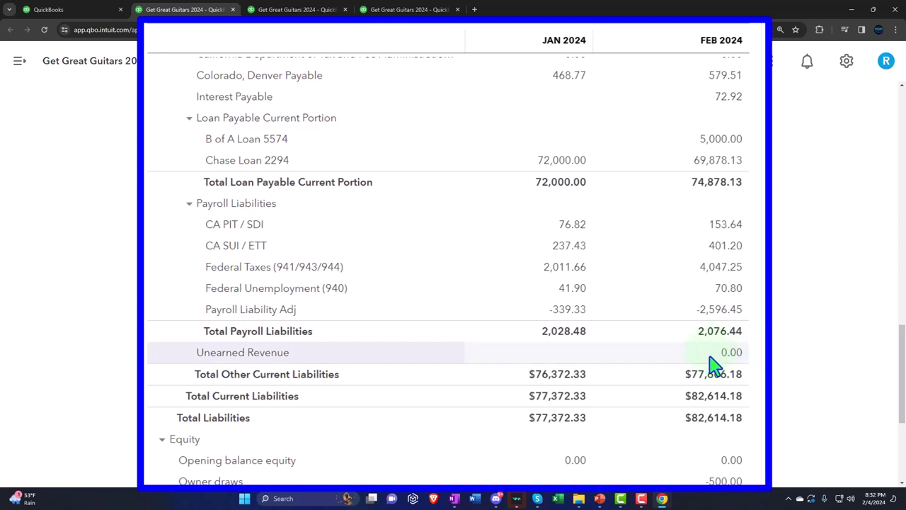
click(297, 9)
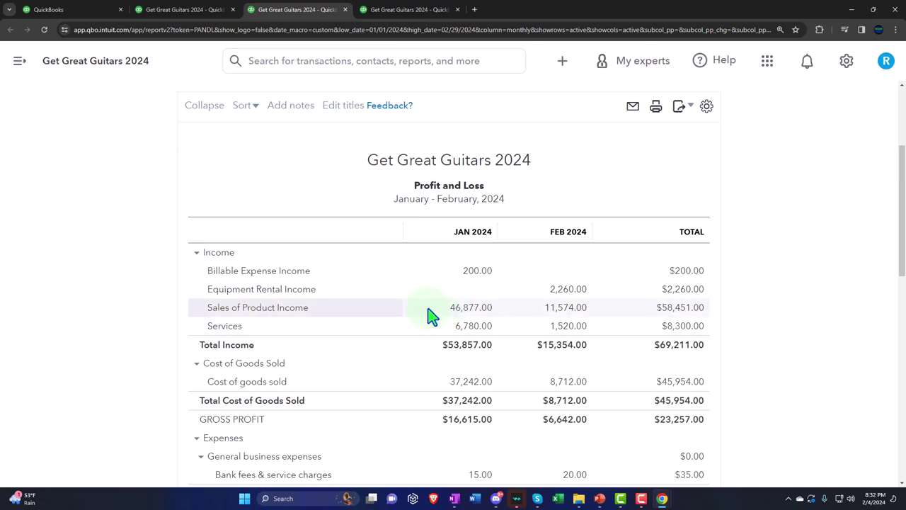
click(209, 14)
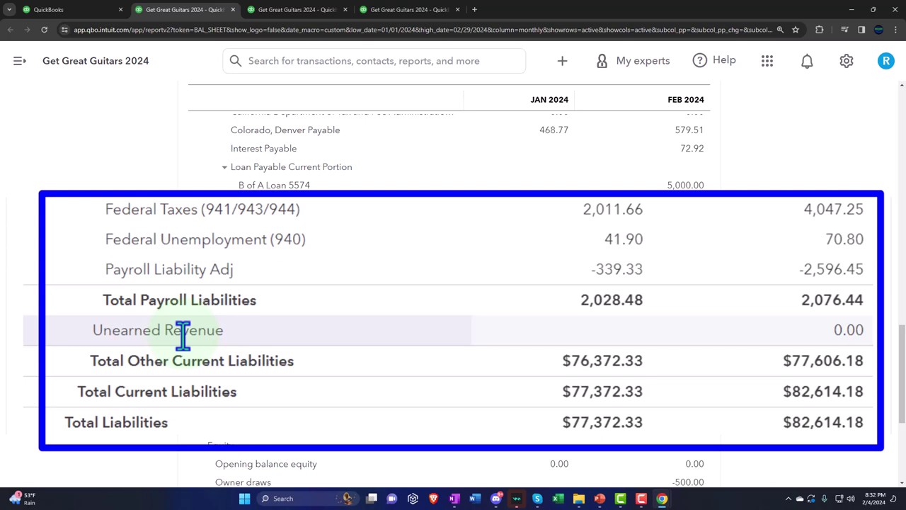
Open the Customers list under Sales, collapse the side navigation and look through the customers' open balances
click(92, 10)
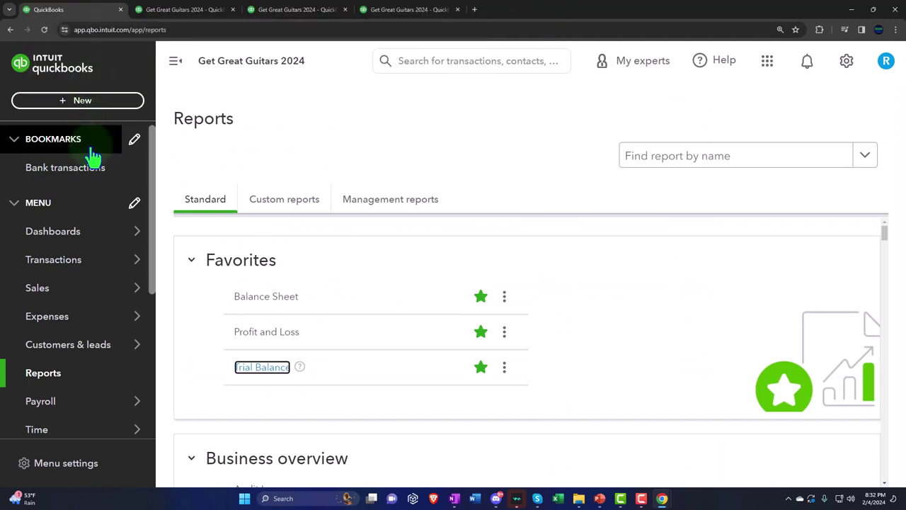
mouse_move(38, 288)
click(187, 429)
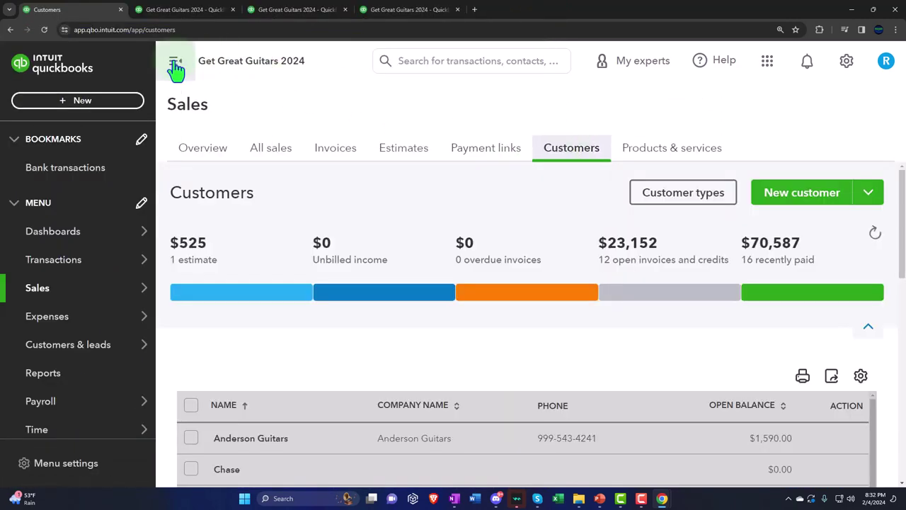
click(176, 61)
scroll(253, 236, down, 2)
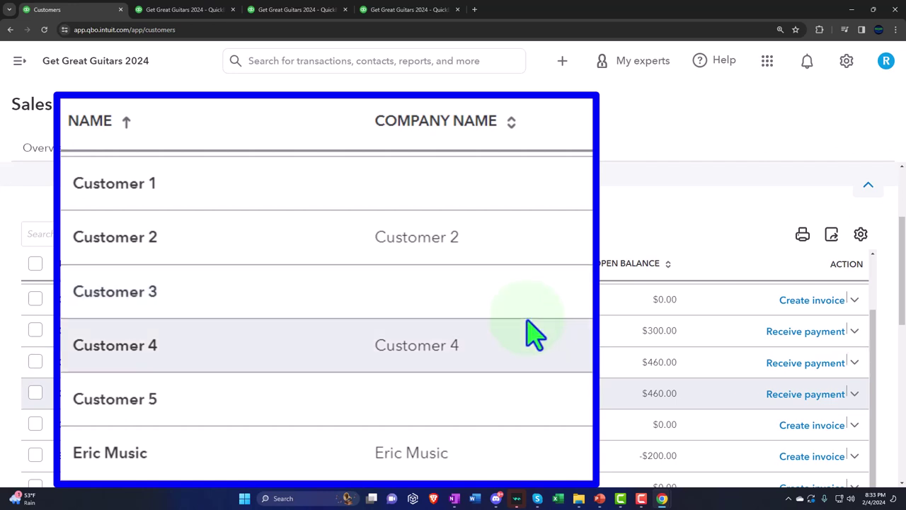
scroll(532, 331, up, 1)
scroll(532, 331, up, 1)
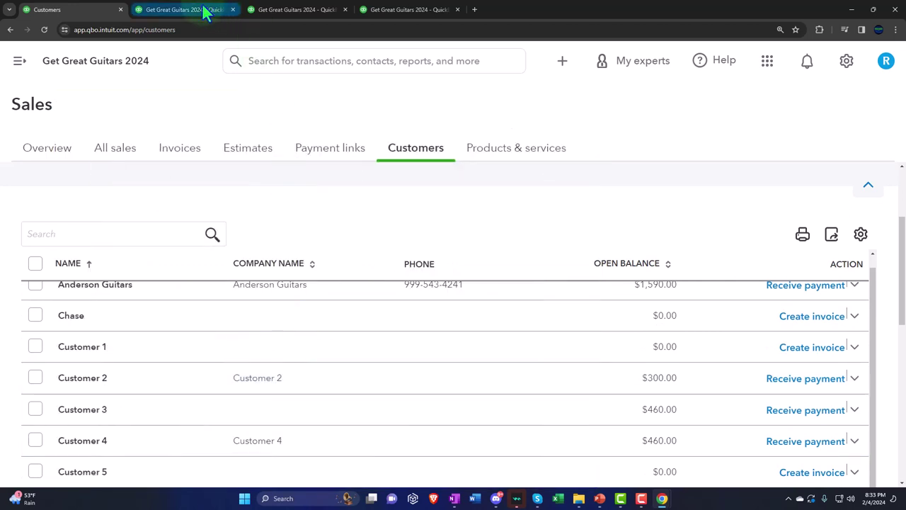
Review the February 2024 amounts for Unearned Revenue and Accounts Receivable on the Balance Sheet
click(205, 10)
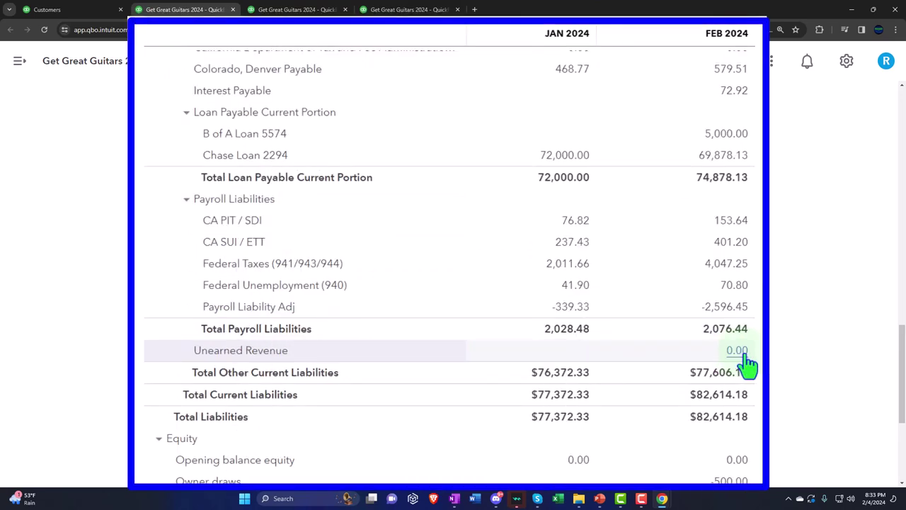
scroll(747, 365, up, 5)
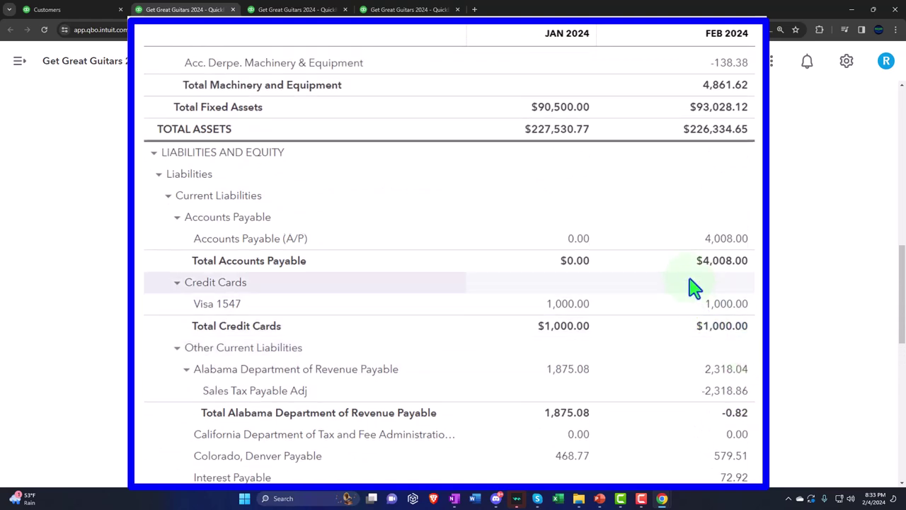
scroll(700, 264, up, 10)
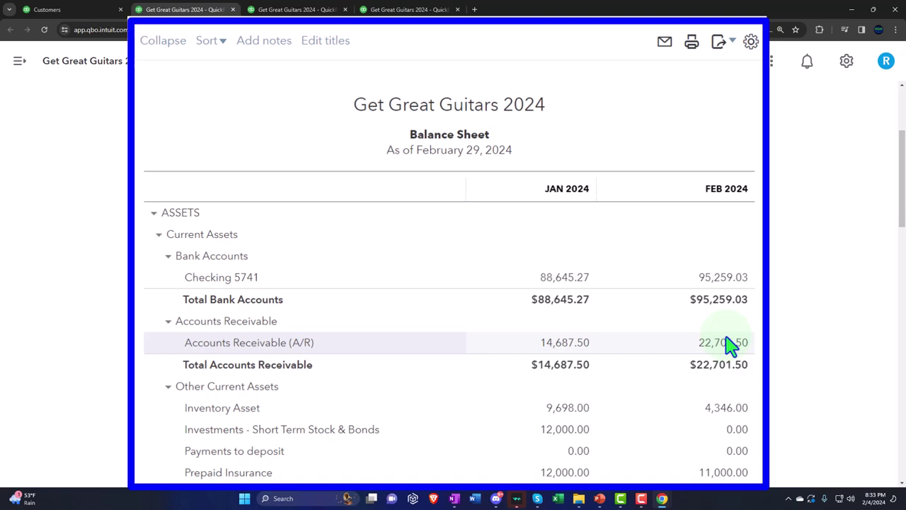
Duplicate the Trial Balance browser tab and open the Reports list in the copy
click(418, 9)
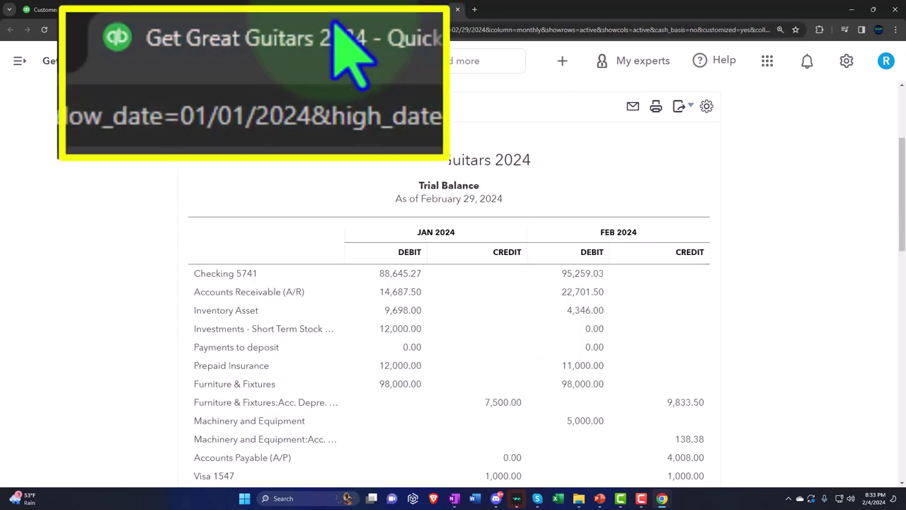
right_click(415, 10)
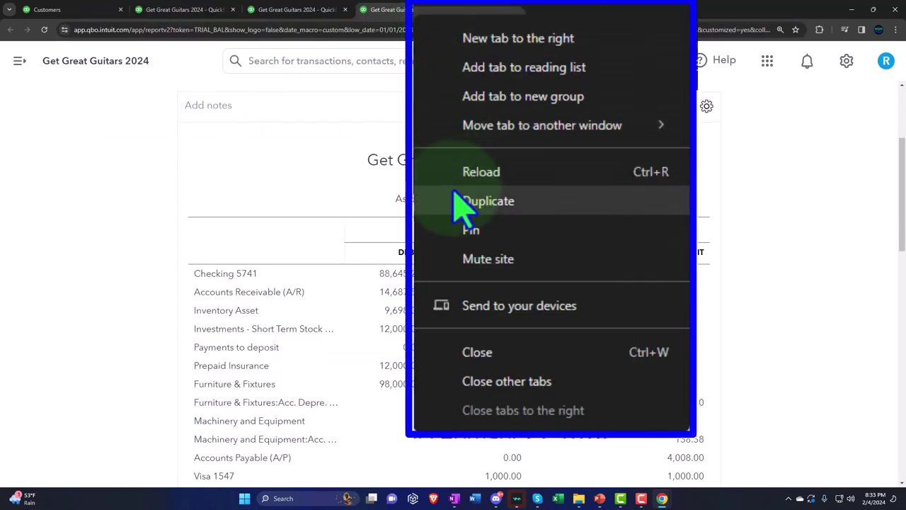
click(432, 85)
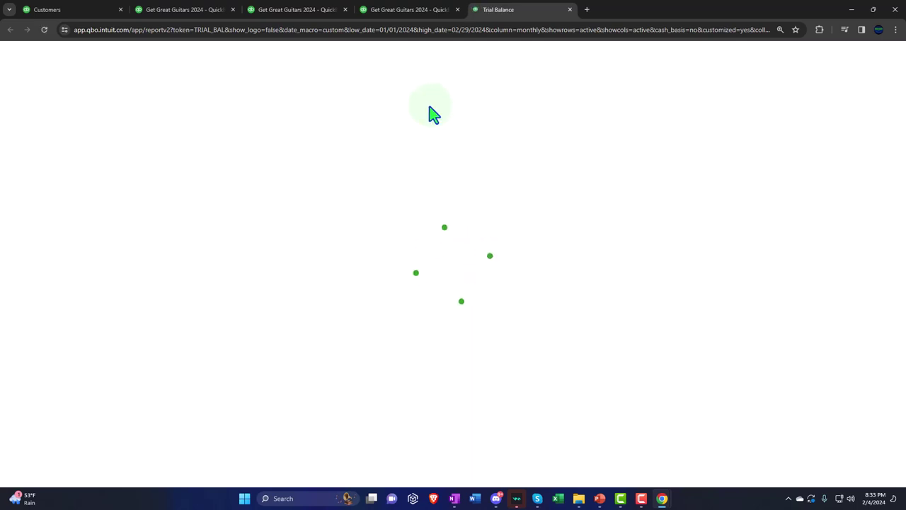
scroll(428, 115, down, 3)
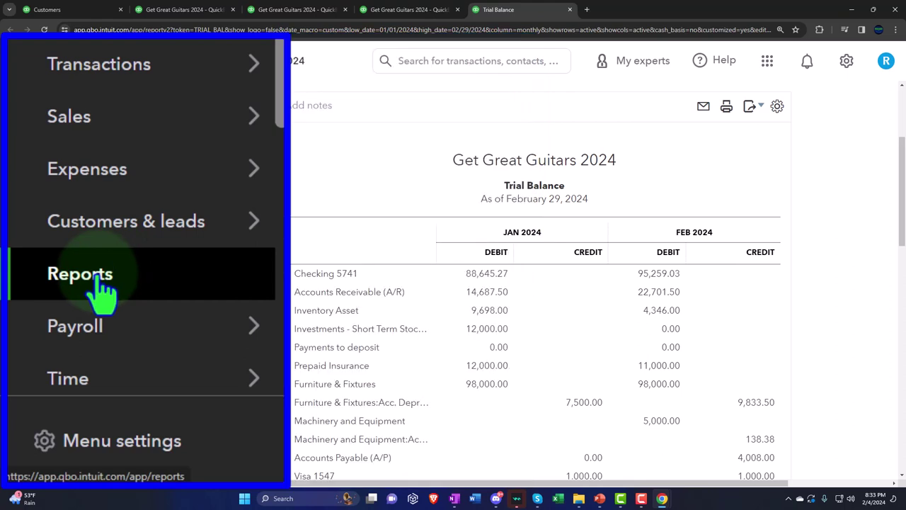
click(101, 283)
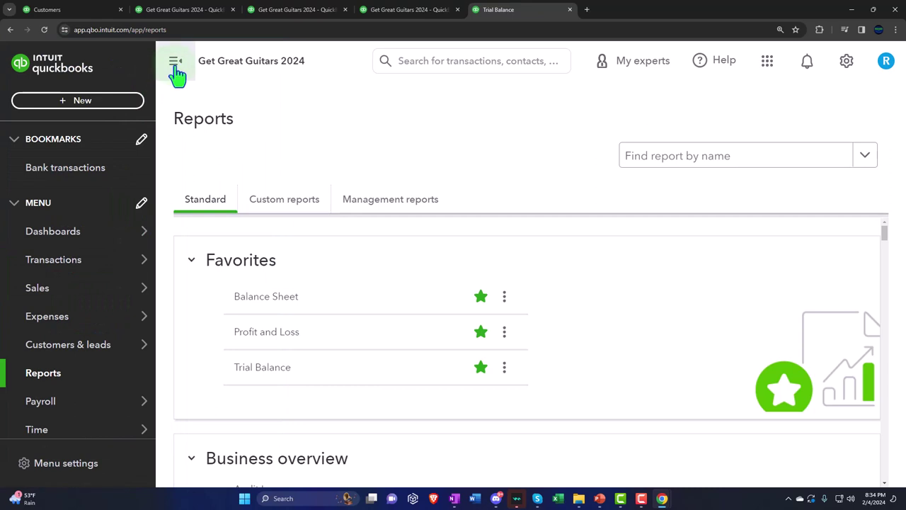
Collapse the side navigation and open the Customer Balance Detail report from the Who owes you section
click(176, 71)
click(607, 168)
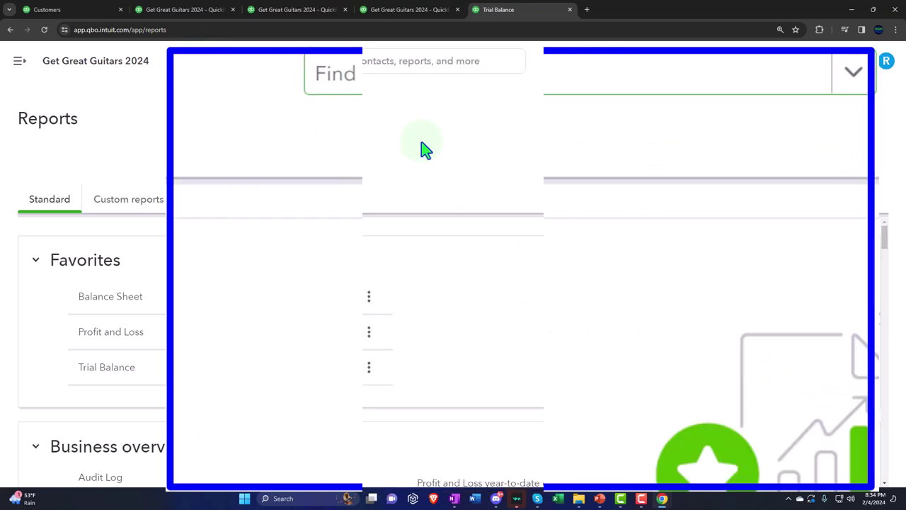
scroll(344, 287, down, 8)
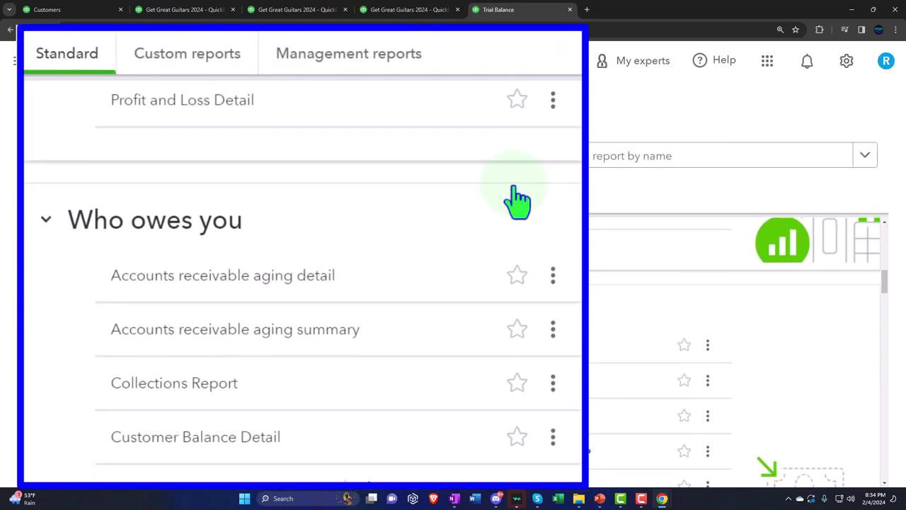
scroll(517, 202, down, 3)
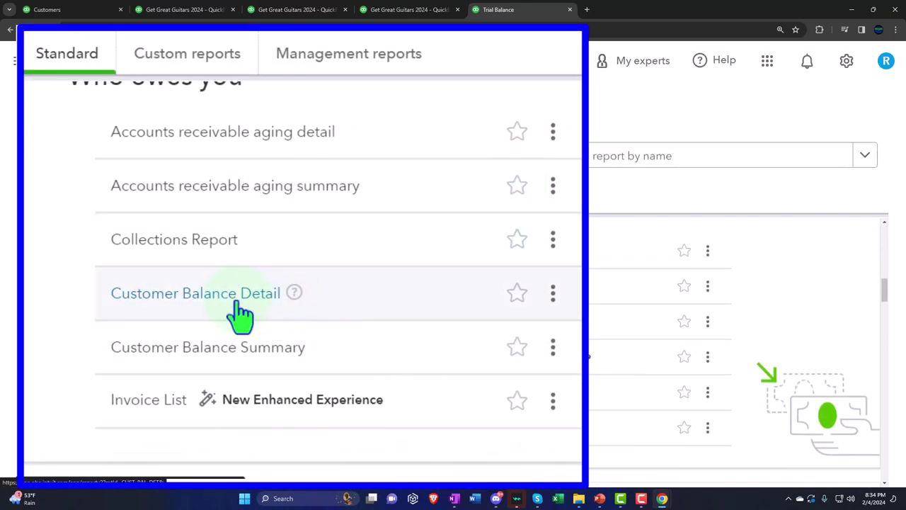
click(236, 303)
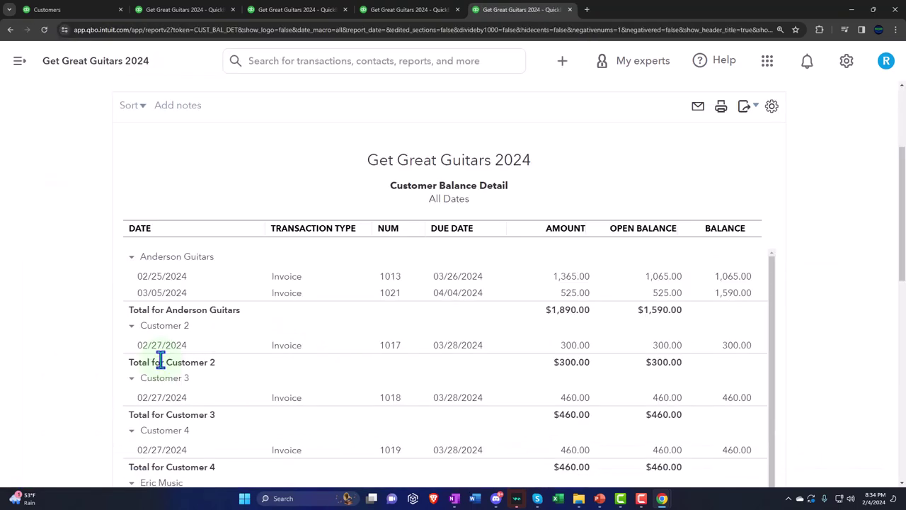
Set the Customer Balance Detail report to a Custom period as of 02/29/2024 and run it
click(131, 175)
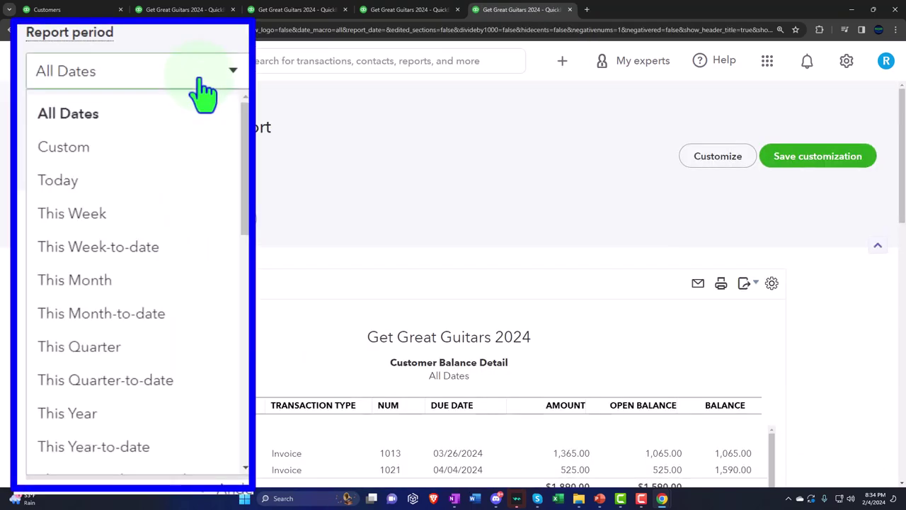
click(182, 148)
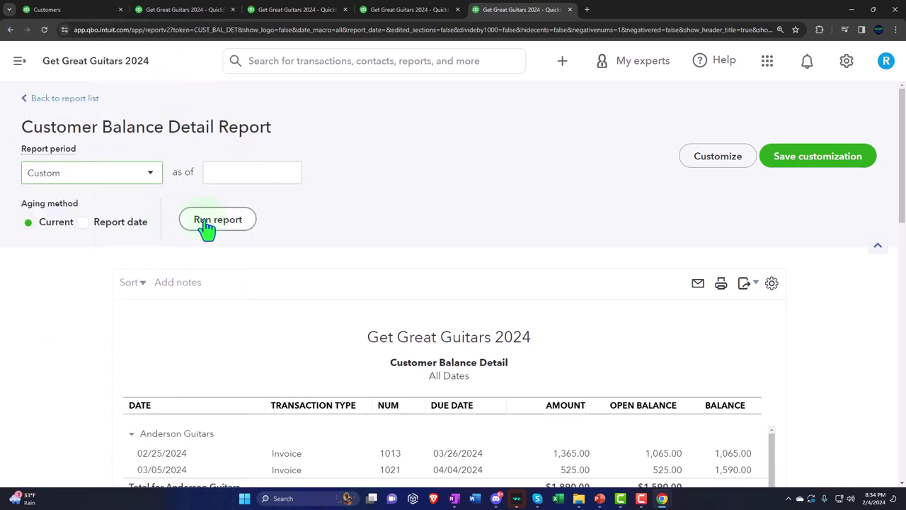
click(205, 221)
text(022924)
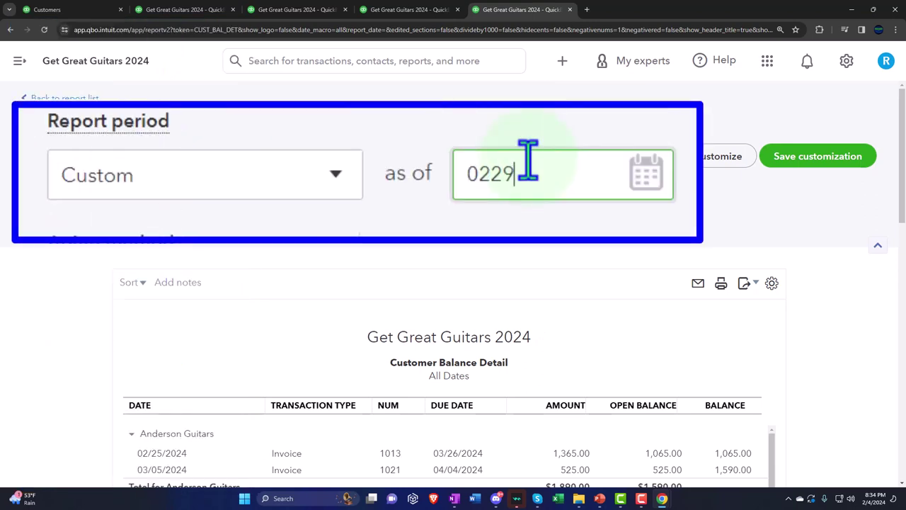
click(218, 219)
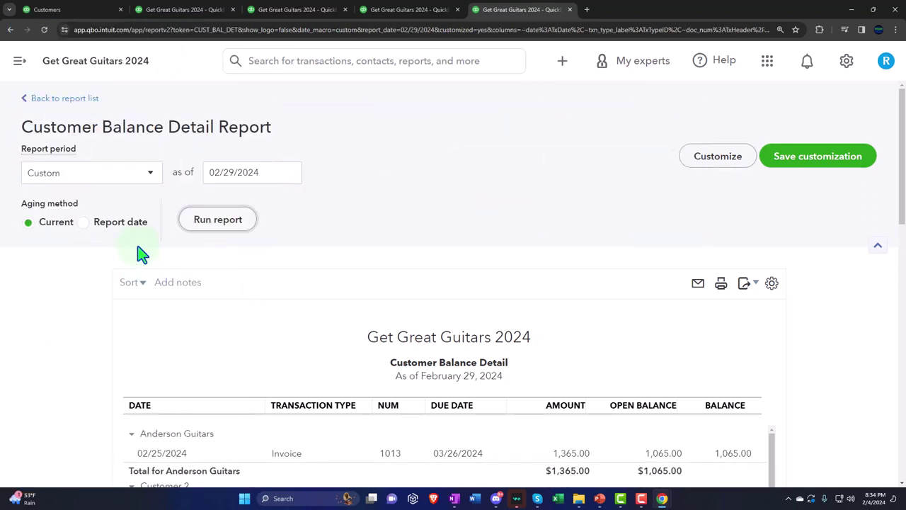
Examine the Customer Balance Detail report down to its total, checking the negative payment balances for Eric Music and Sam The Guitar Man
scroll(117, 263, down, 3)
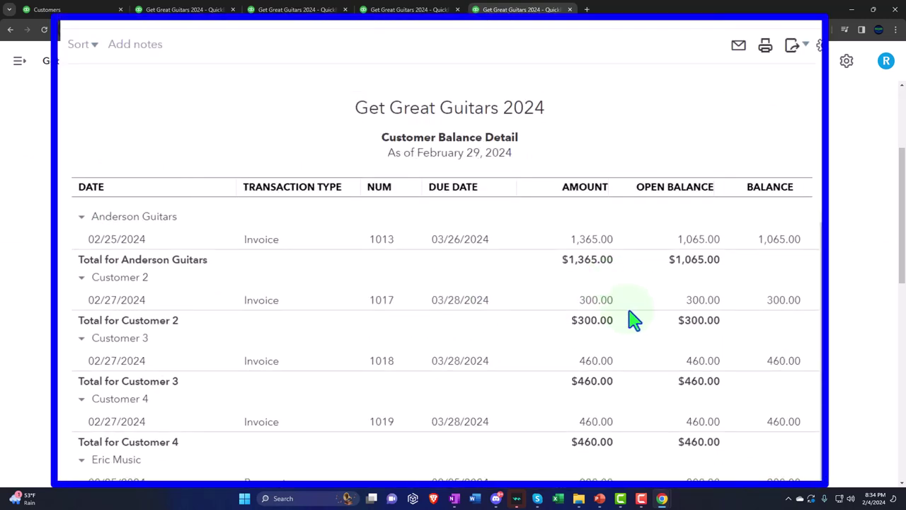
scroll(623, 308, down, 3)
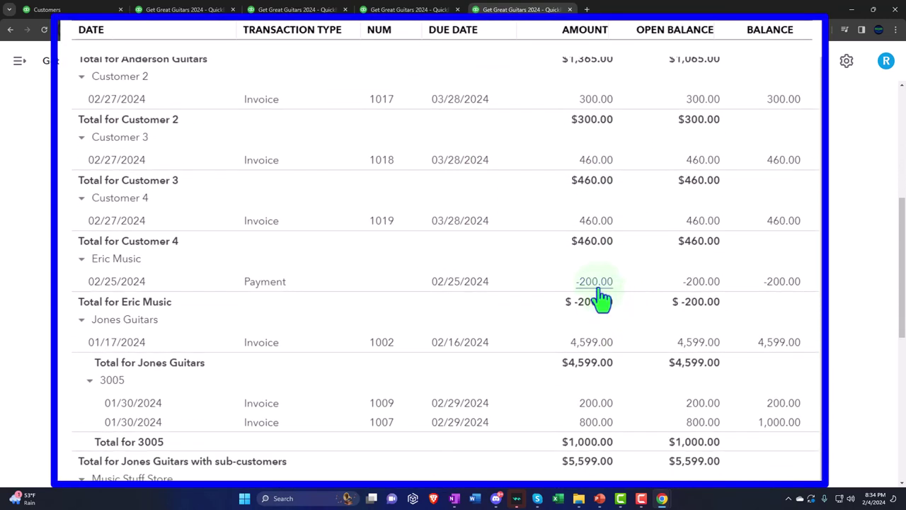
scroll(599, 298, down, 1)
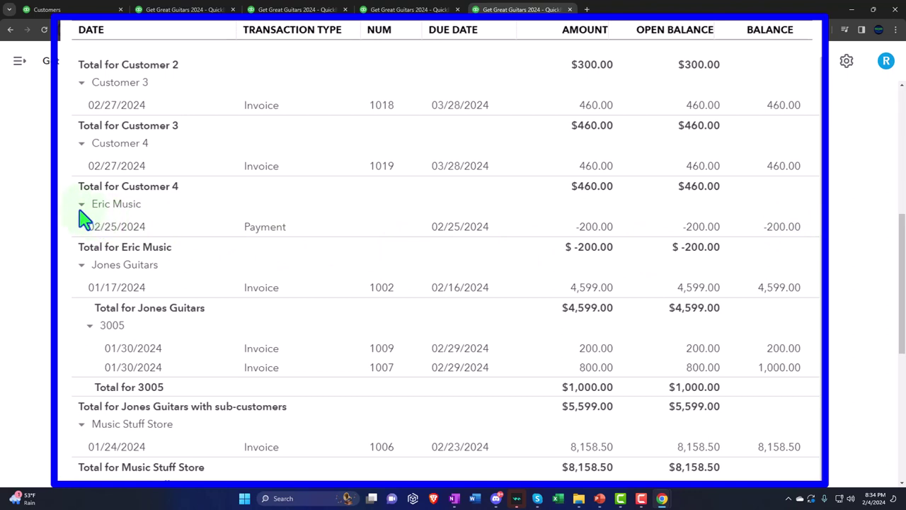
click(601, 235)
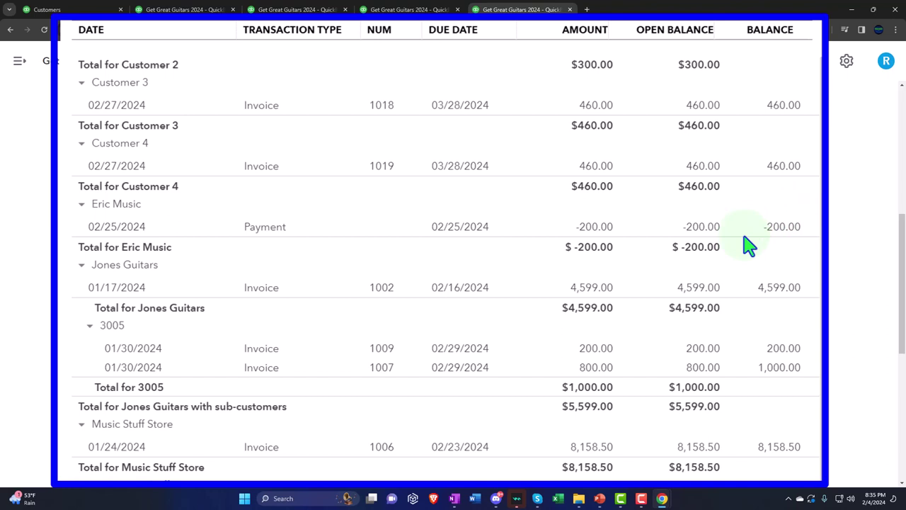
scroll(750, 245, down, 4)
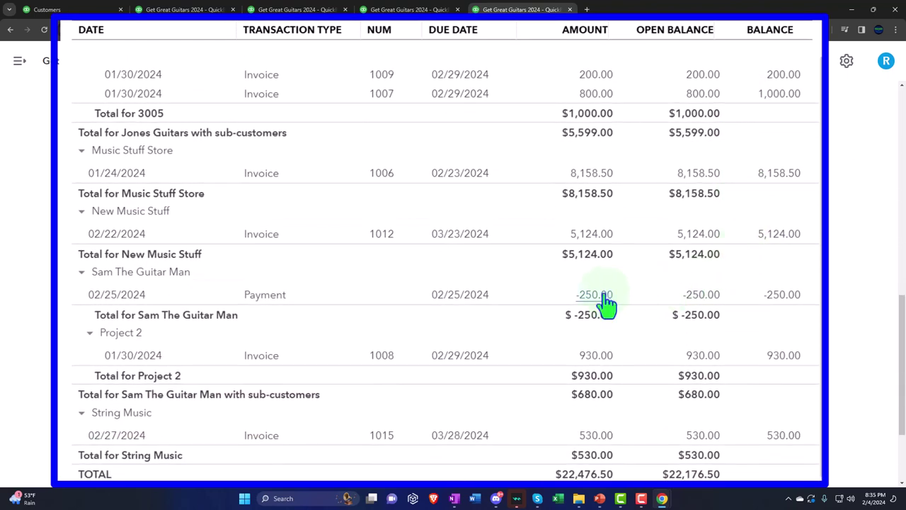
scroll(608, 303, down, 2)
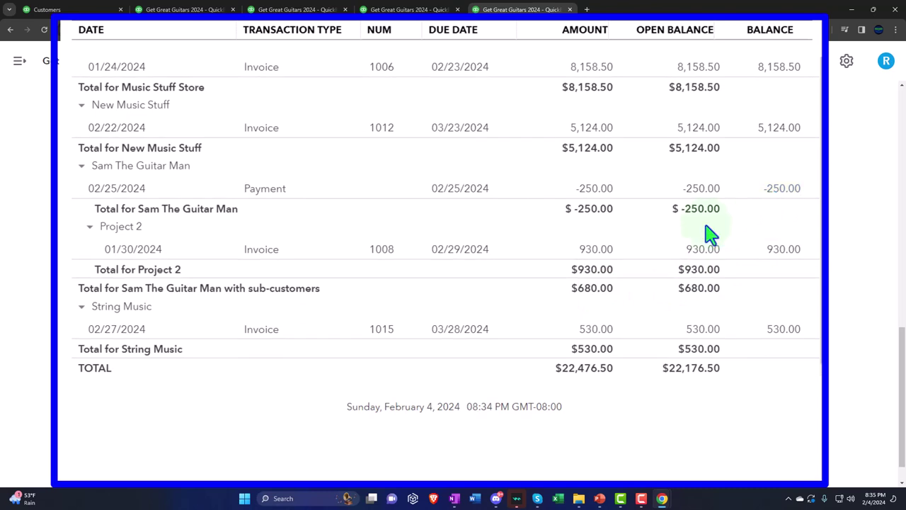
scroll(710, 234, up, 3)
scroll(708, 233, up, 2)
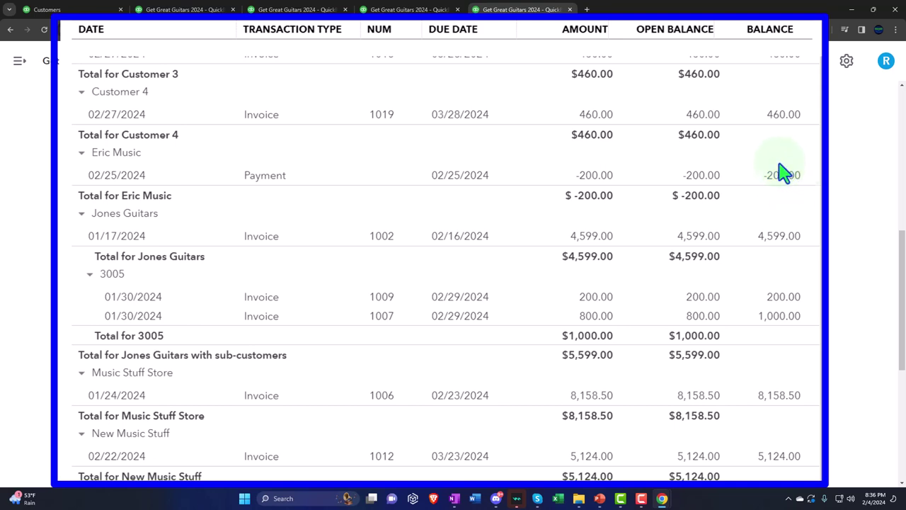
Review the income section of the Profit and Loss report and the Accounts Receivable line on the Balance Sheet
click(410, 9)
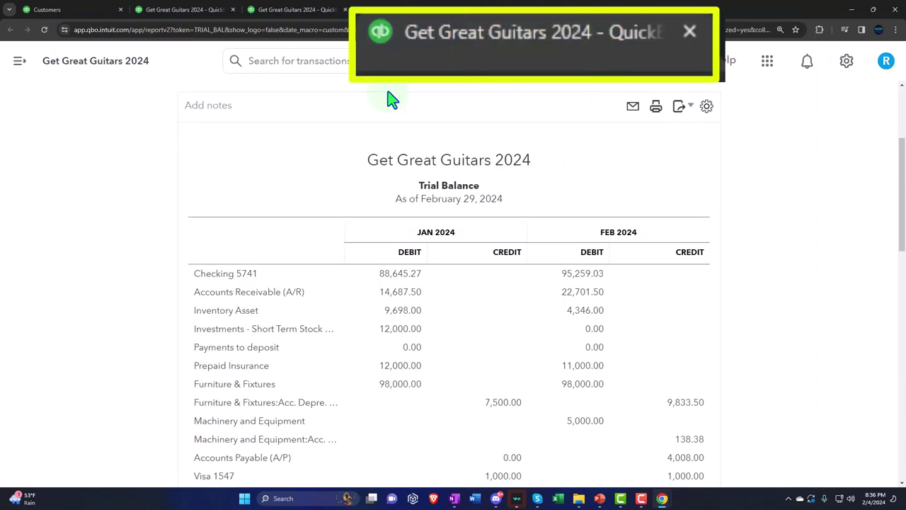
click(298, 10)
scroll(259, 252, down, 1)
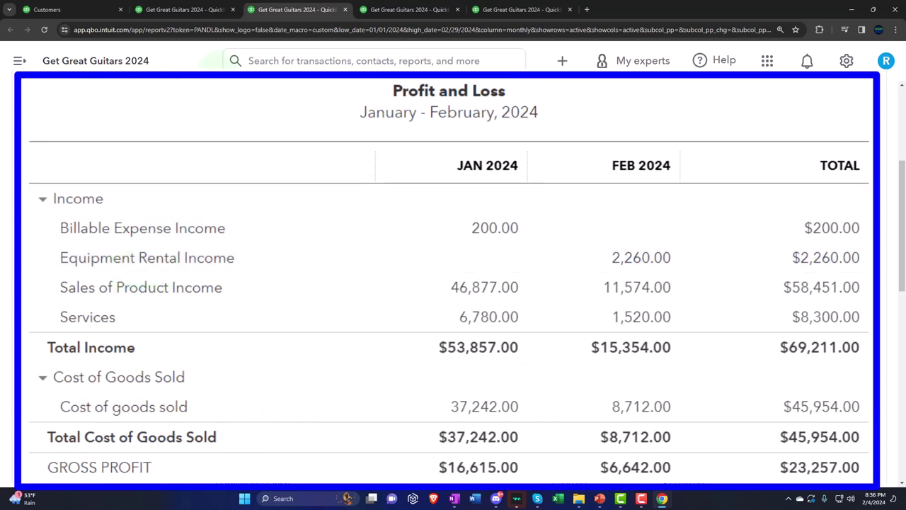
click(189, 10)
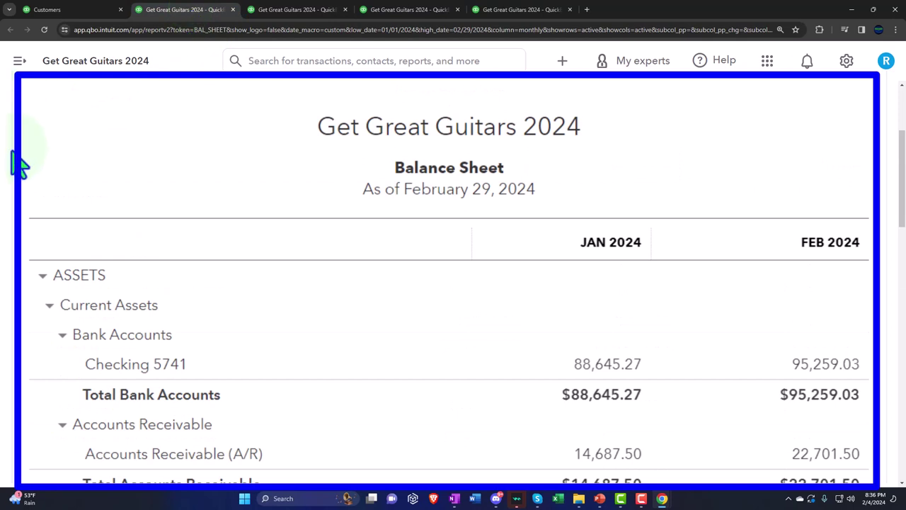
scroll(19, 164, down, 4)
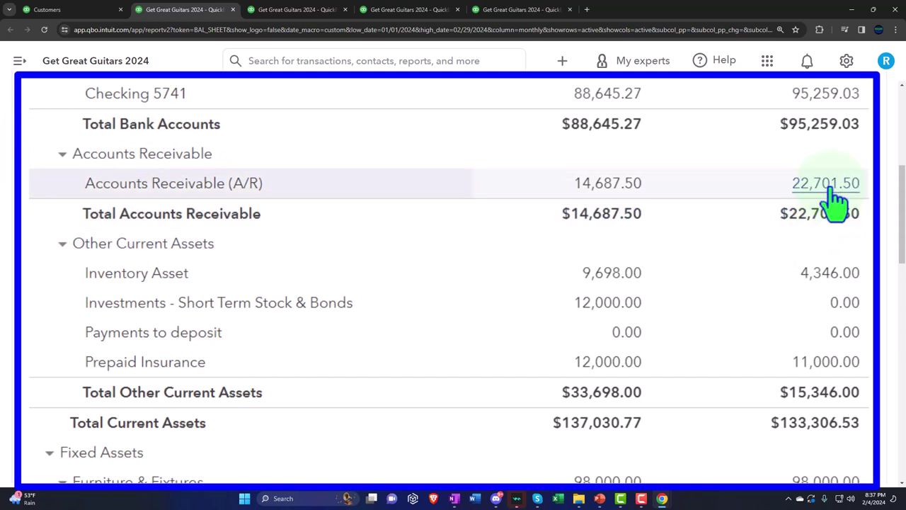
Open Anderson Guitars from the Customers list, reduce the page zoom and review its transaction list
click(77, 10)
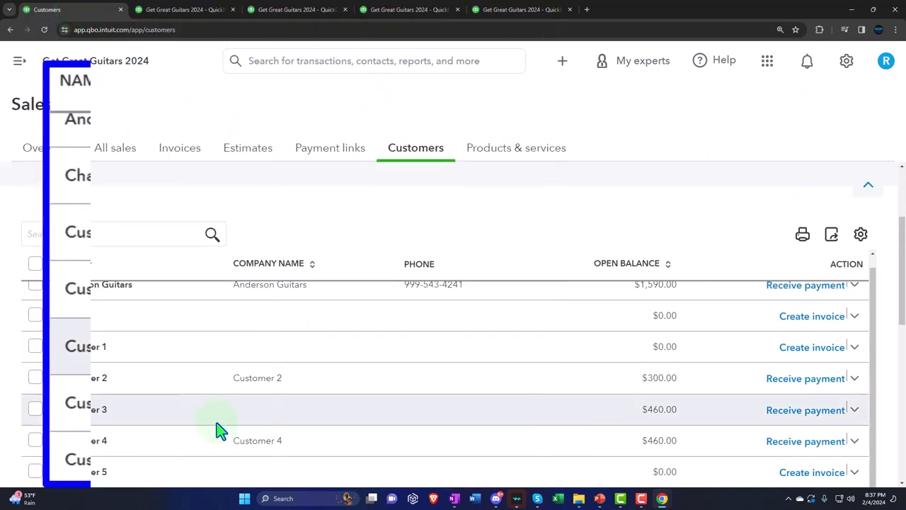
scroll(217, 421, up, 1)
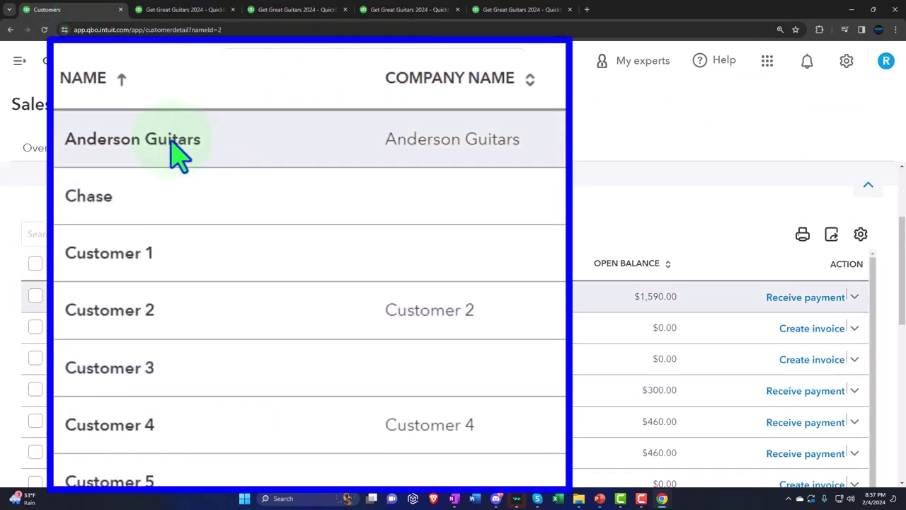
click(172, 141)
key(ctrl+minus)
key(ctrl+minus)
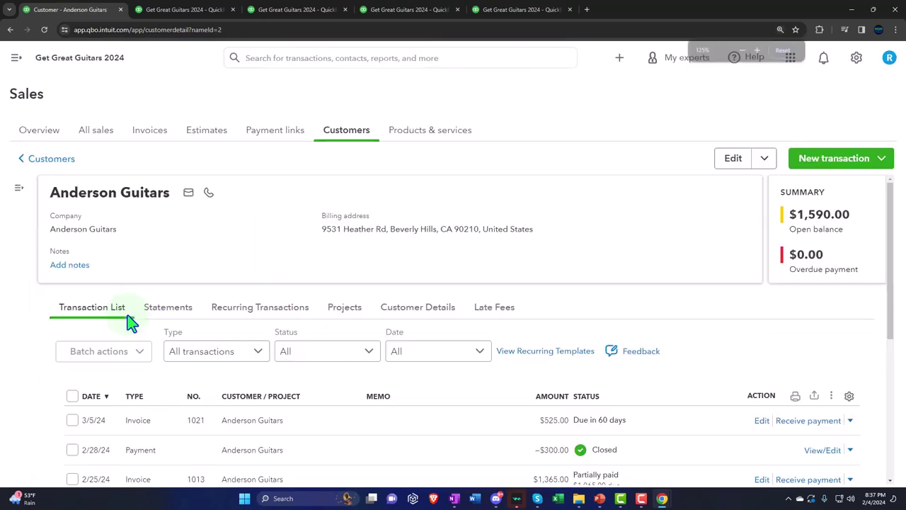
scroll(199, 251, down, 2)
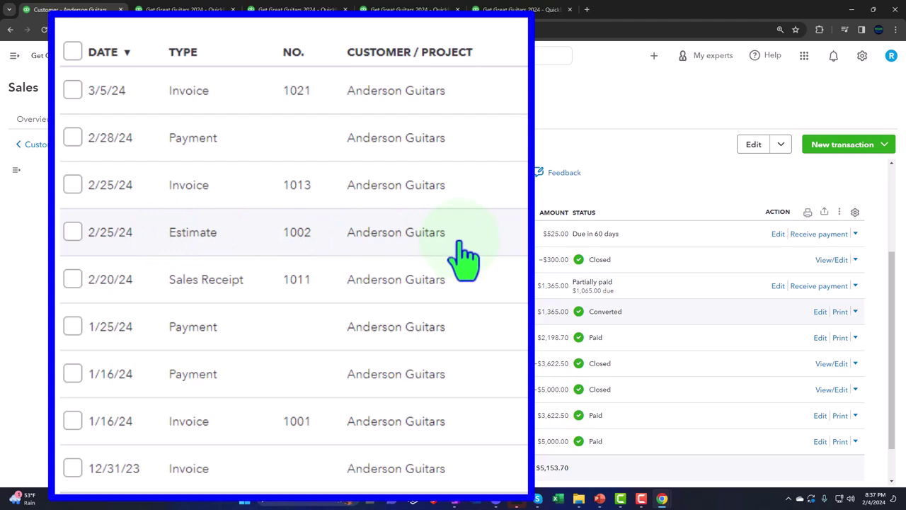
Open Anderson Guitars' estimate 1002 for editing, review its line items, sales tax and total, and close it unchanged
click(278, 318)
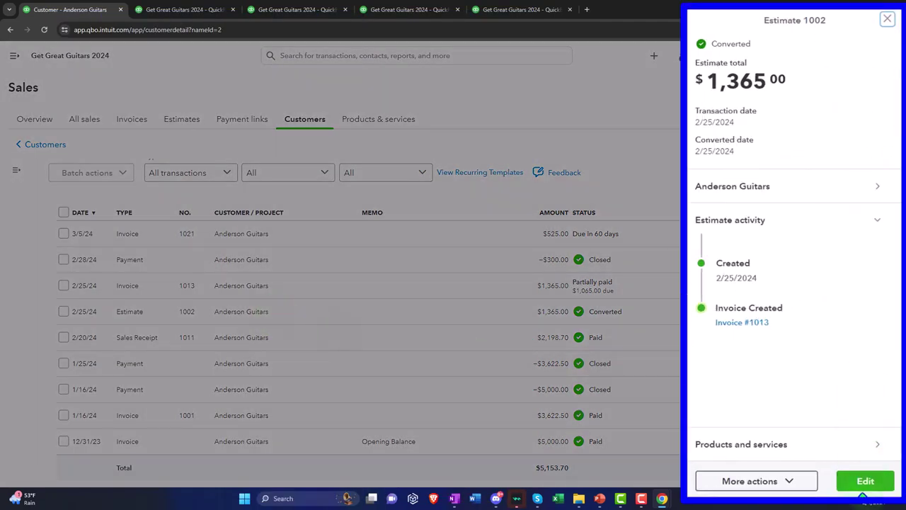
click(865, 482)
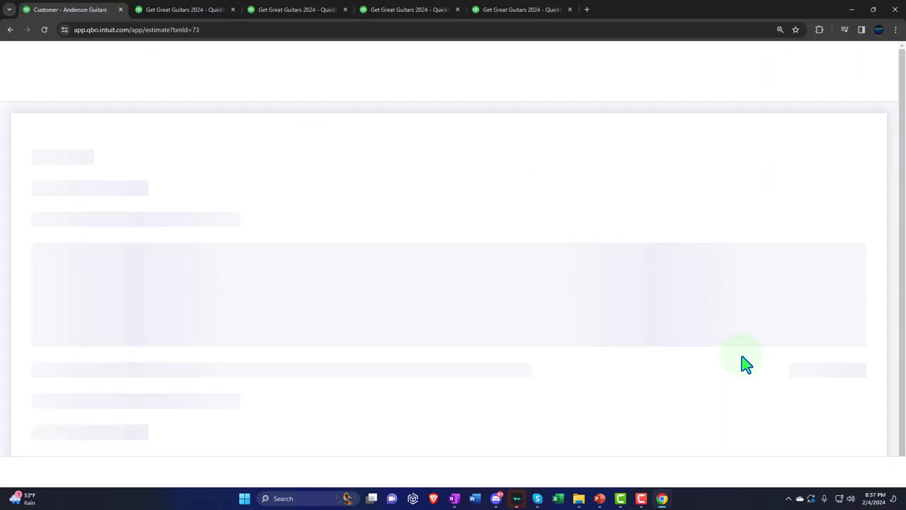
scroll(711, 347, down, 4)
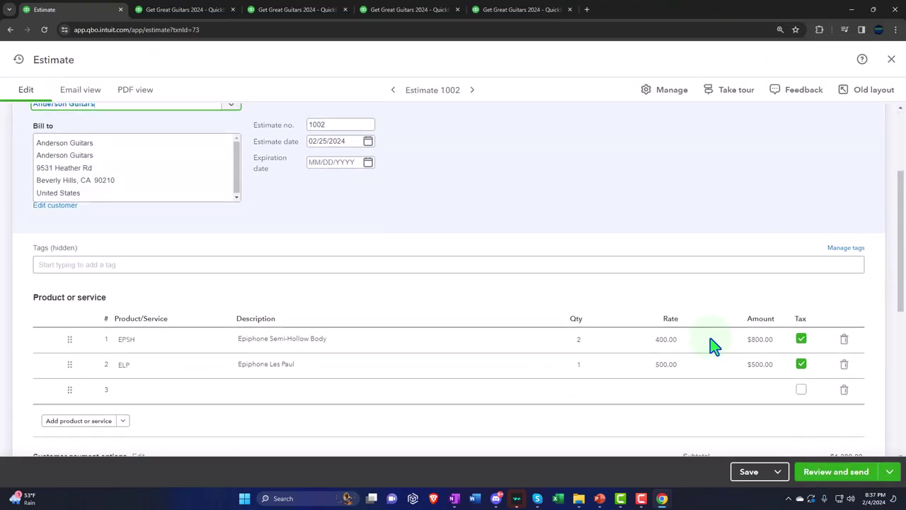
click(672, 259)
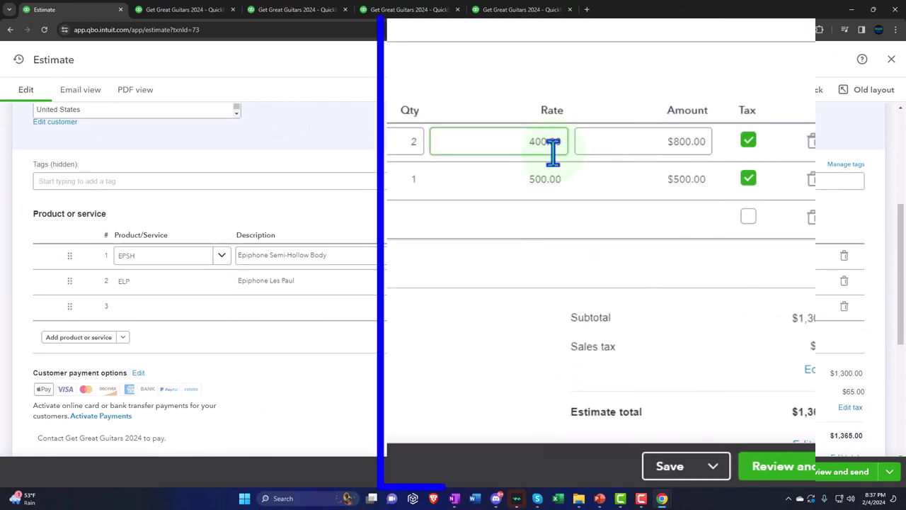
scroll(499, 267, down, 1)
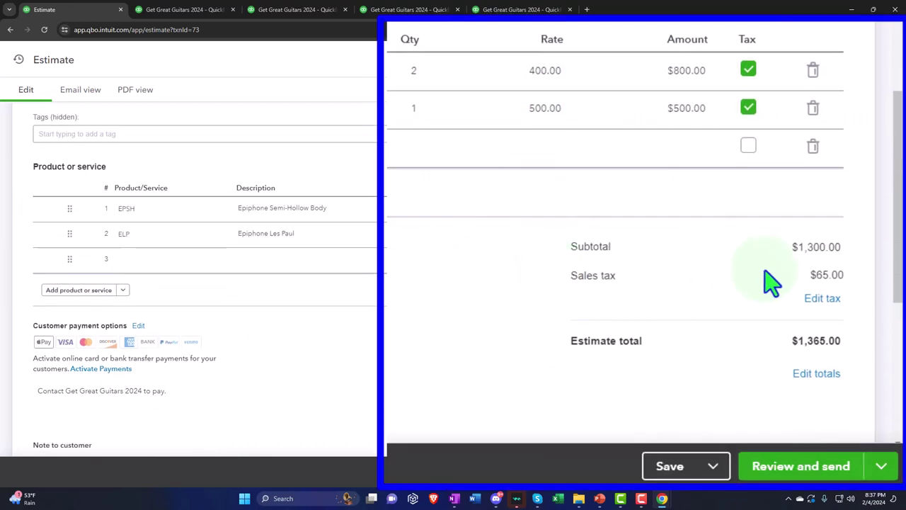
scroll(771, 282, up, 3)
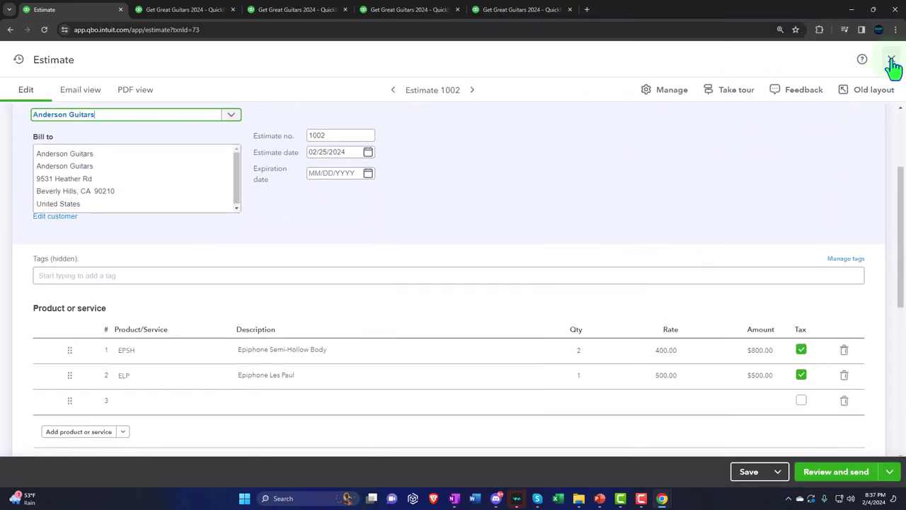
click(890, 57)
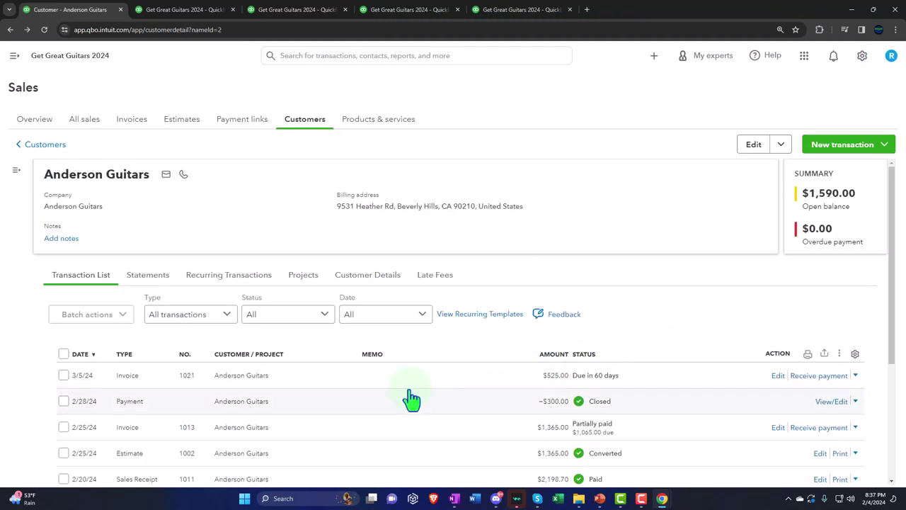
Open the 2/28/24 payment from Anderson Guitars, check the invoice it is applied to, close it and review the remaining transactions
scroll(407, 399, down, 1)
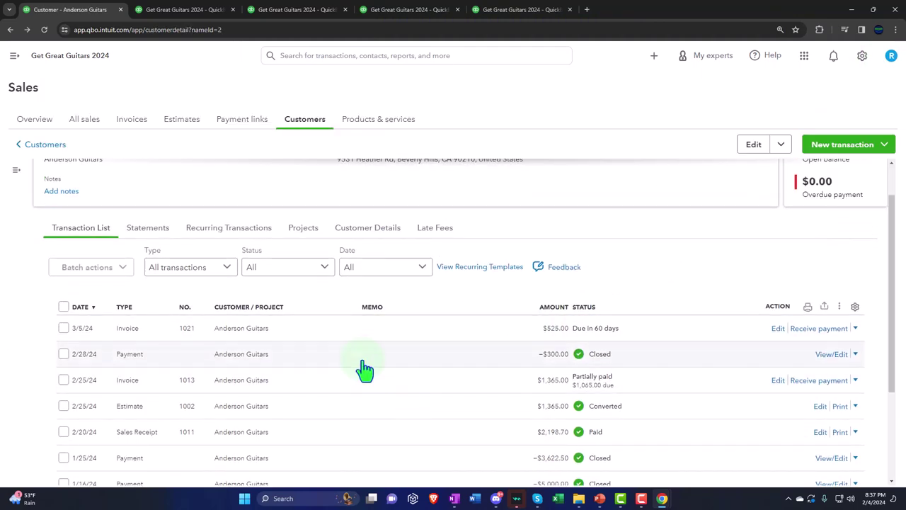
click(837, 357)
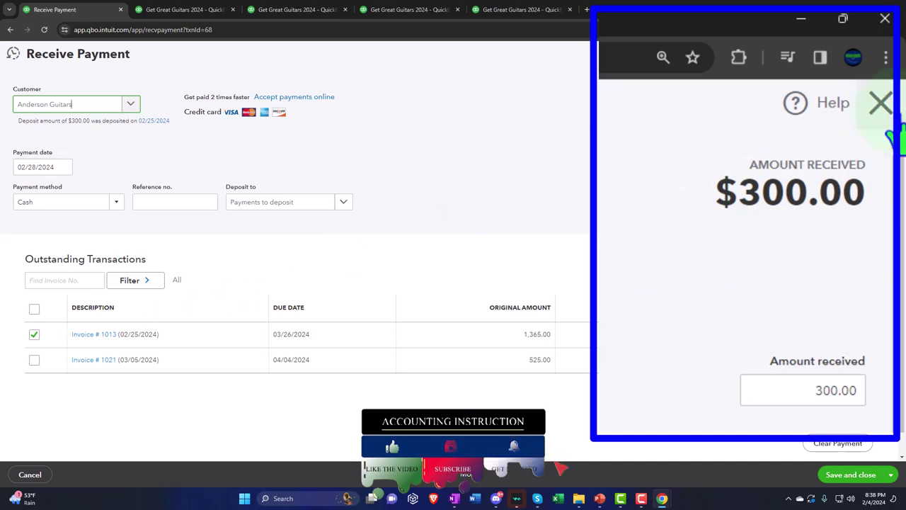
click(896, 53)
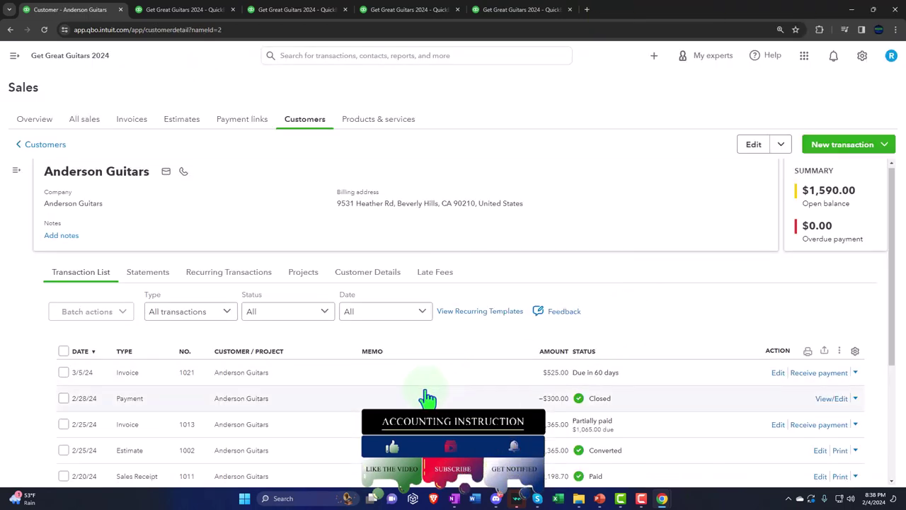
scroll(425, 397, down, 1)
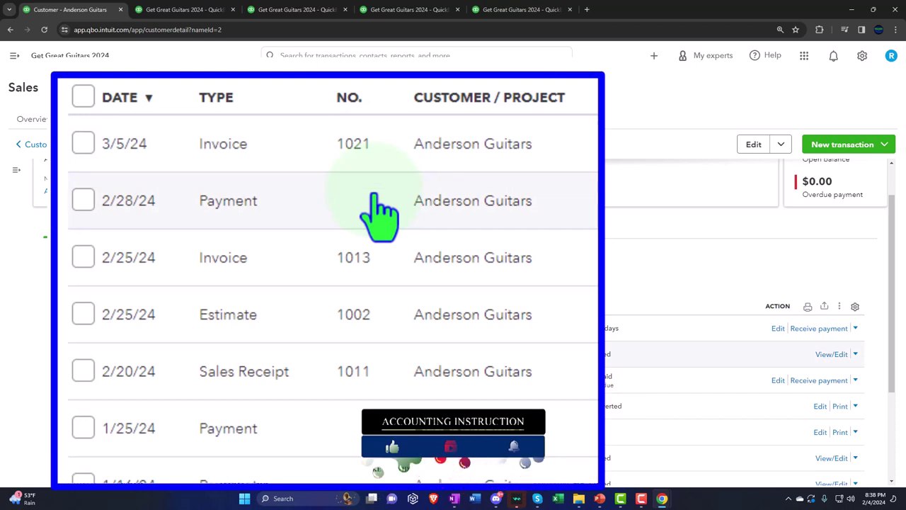
scroll(379, 213, down, 2)
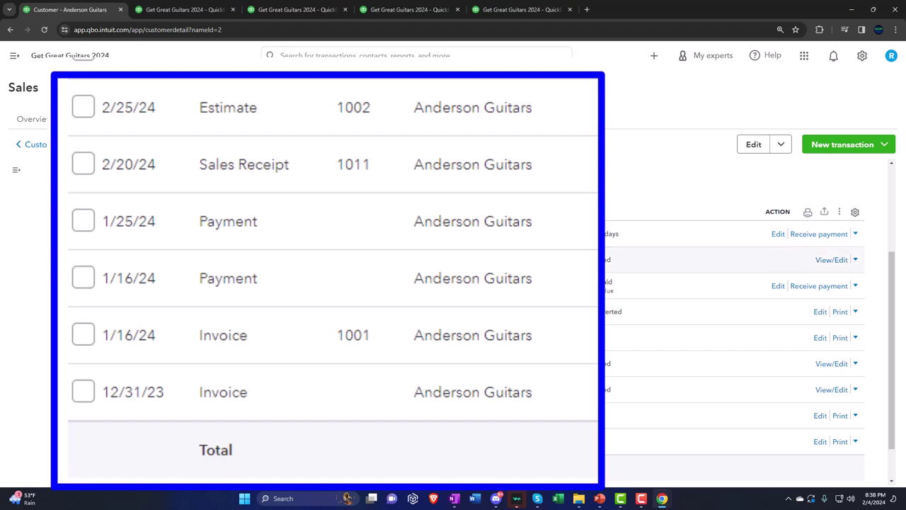
Return to the Customers list, check the Customer Balance Detail report, and open Eric Music to review its transaction list
click(37, 146)
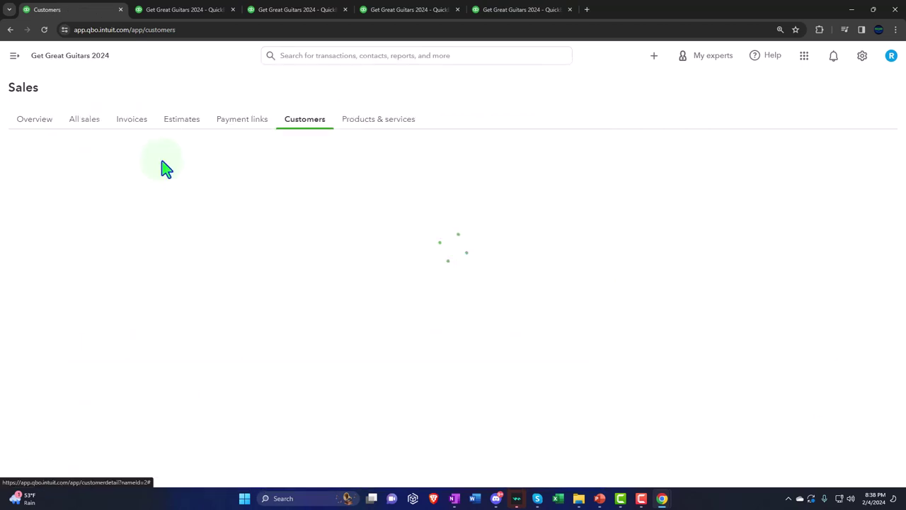
click(408, 10)
click(502, 10)
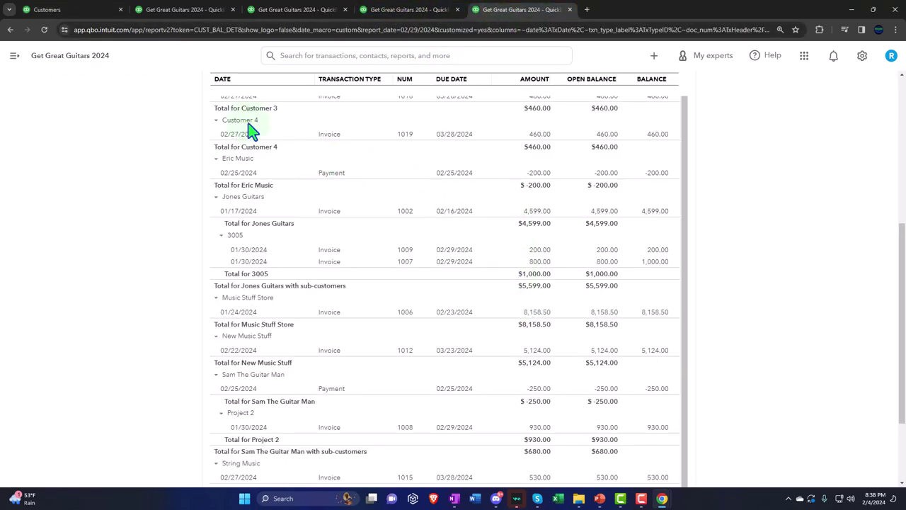
click(94, 10)
scroll(202, 364, down, 2)
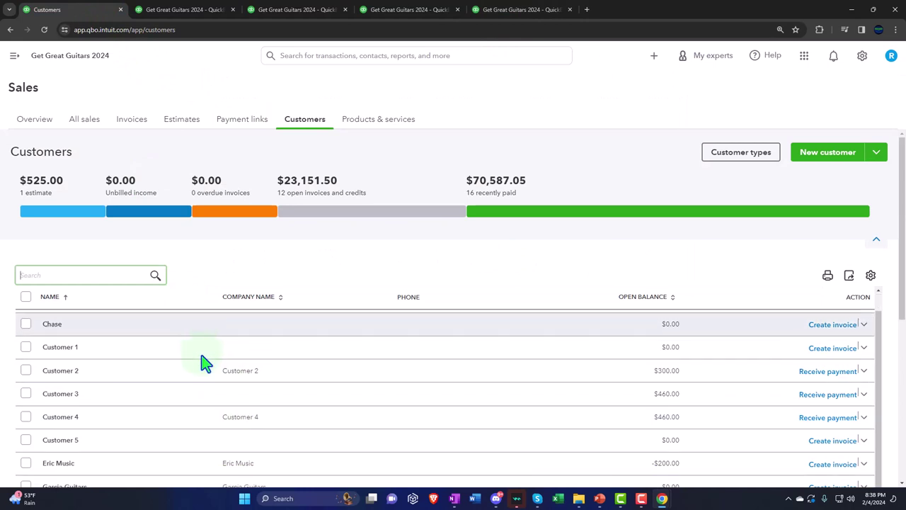
click(108, 432)
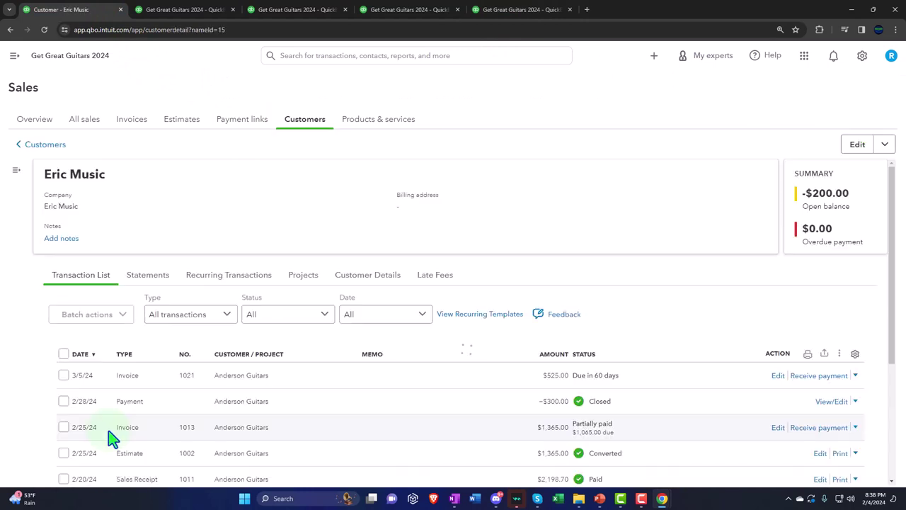
scroll(463, 323, down, 1)
scroll(69, 413, down, 1)
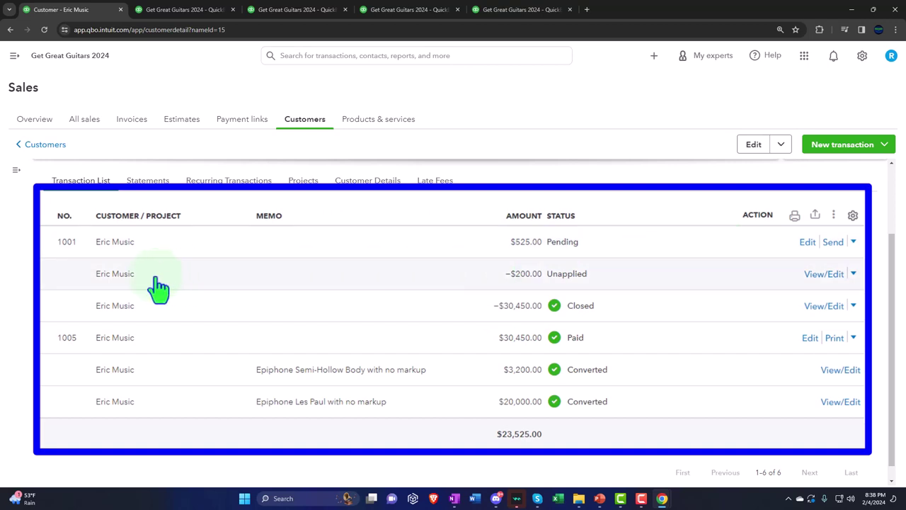
Review Eric Music's unapplied 2/25/24 payment and pending estimate 1001, closing each without changes
click(816, 276)
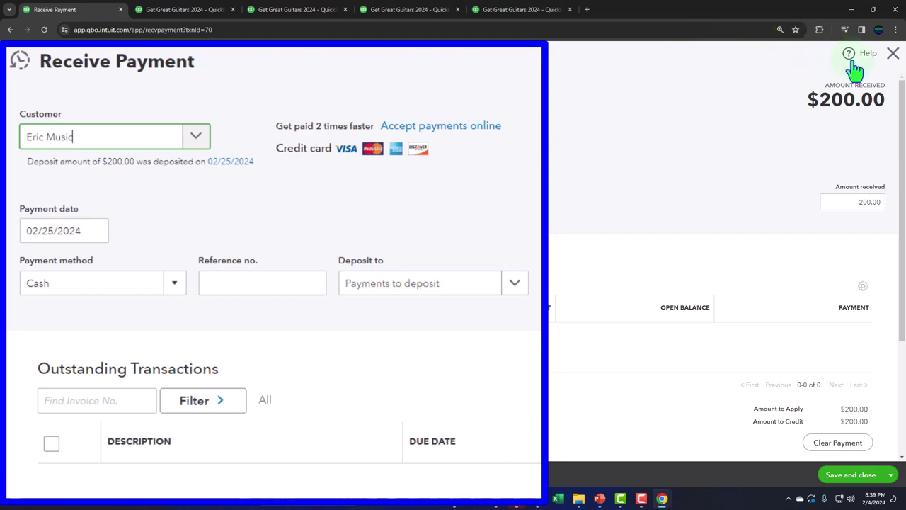
click(893, 57)
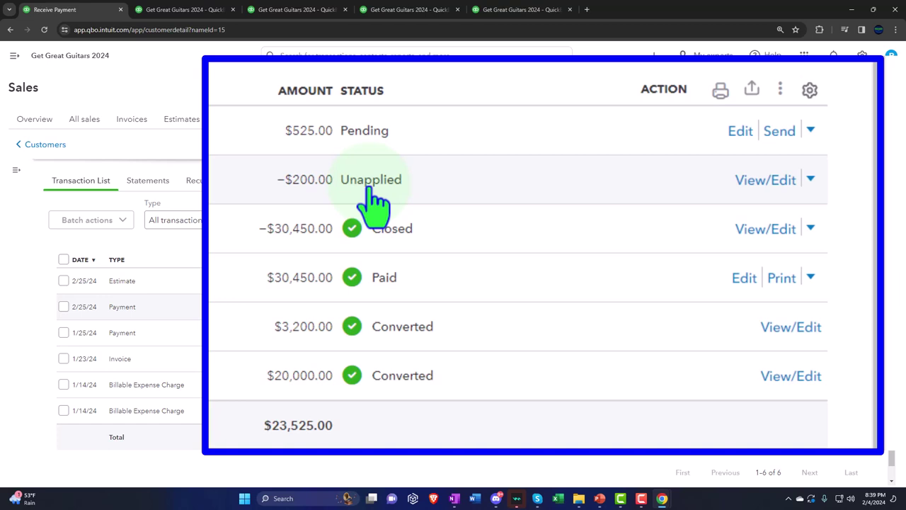
click(737, 133)
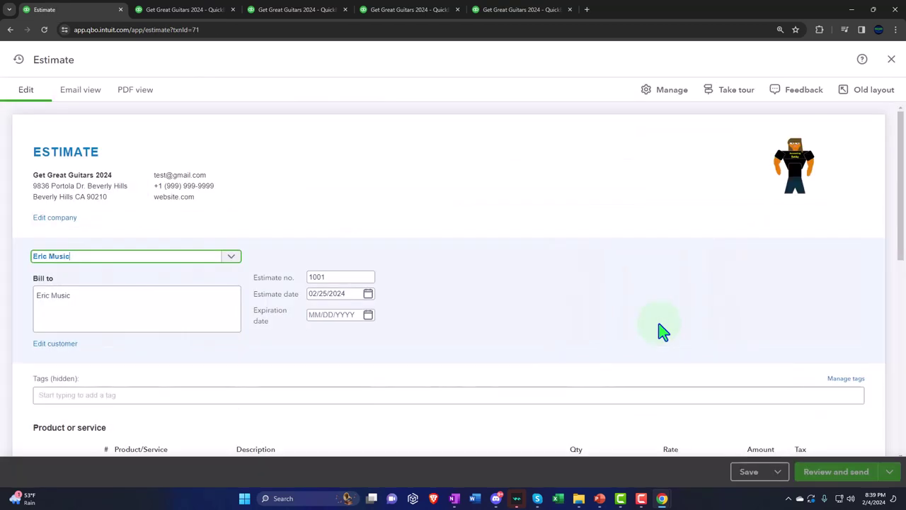
scroll(658, 330, down, 2)
scroll(659, 330, down, 1)
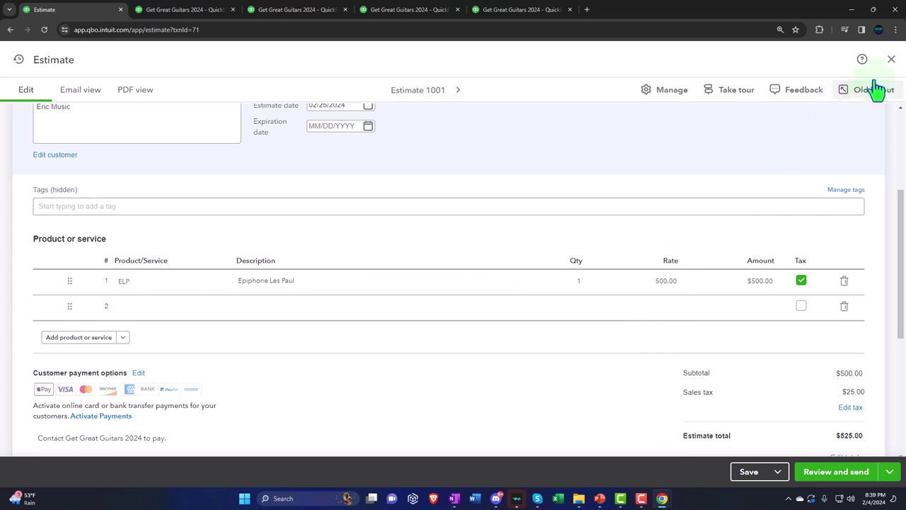
click(891, 61)
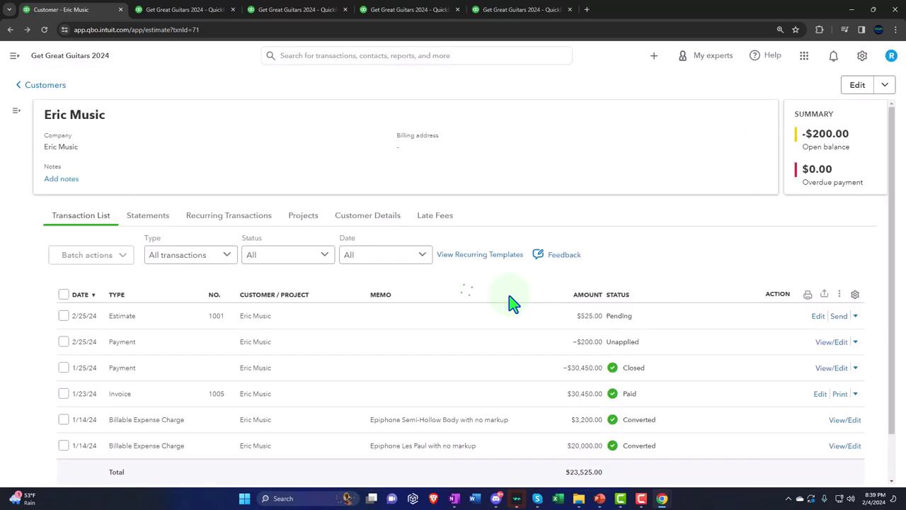
scroll(441, 338, down, 1)
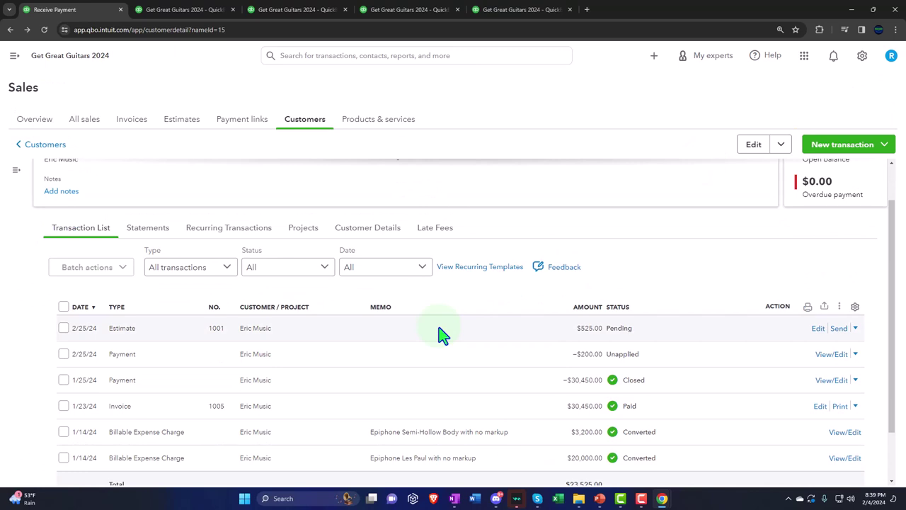
Review the monthly Trial Balance and the negative payment balance of Sam The Guitar Man in the Customer Balance Detail report
click(297, 10)
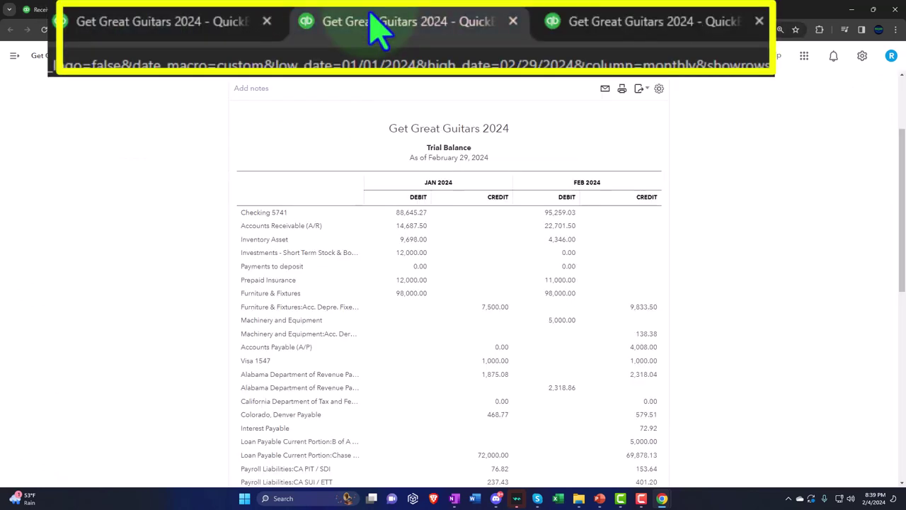
click(489, 9)
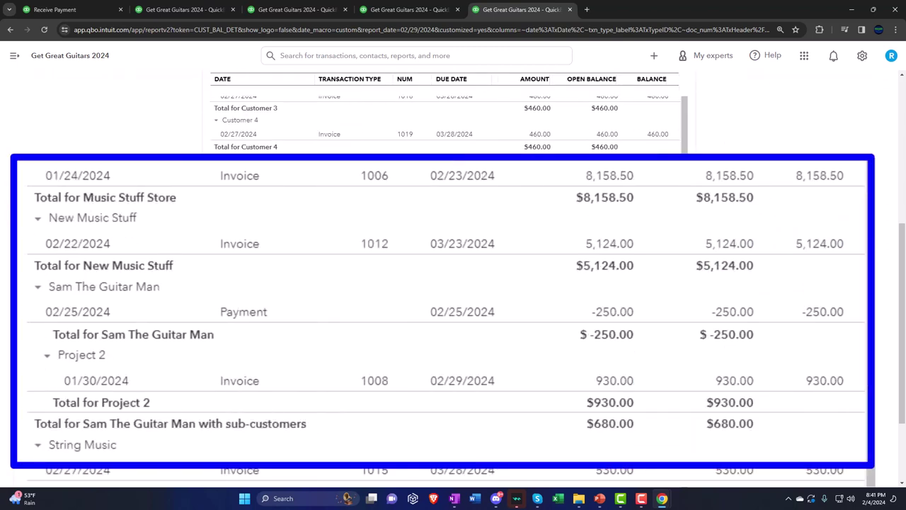
click(830, 313)
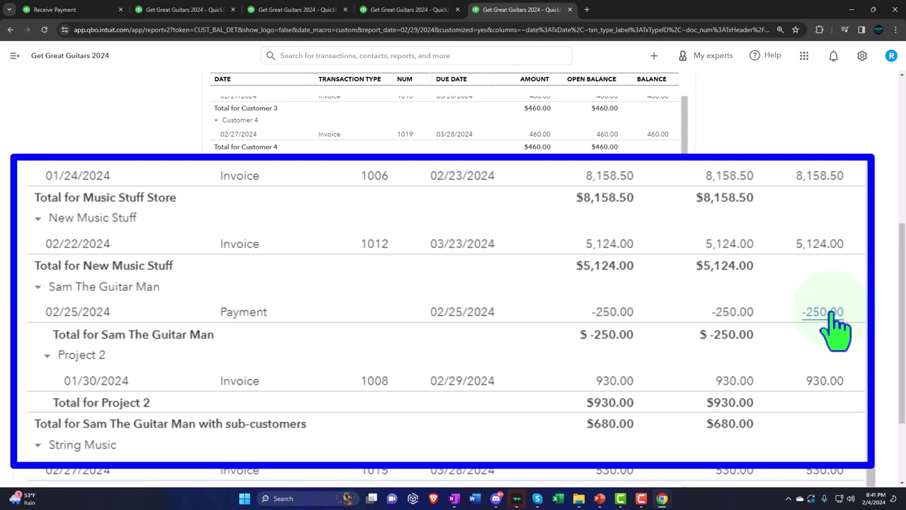
Enlarge the Balance Sheet page to 150% and examine its report settings and Accounts Receivable lines
click(194, 10)
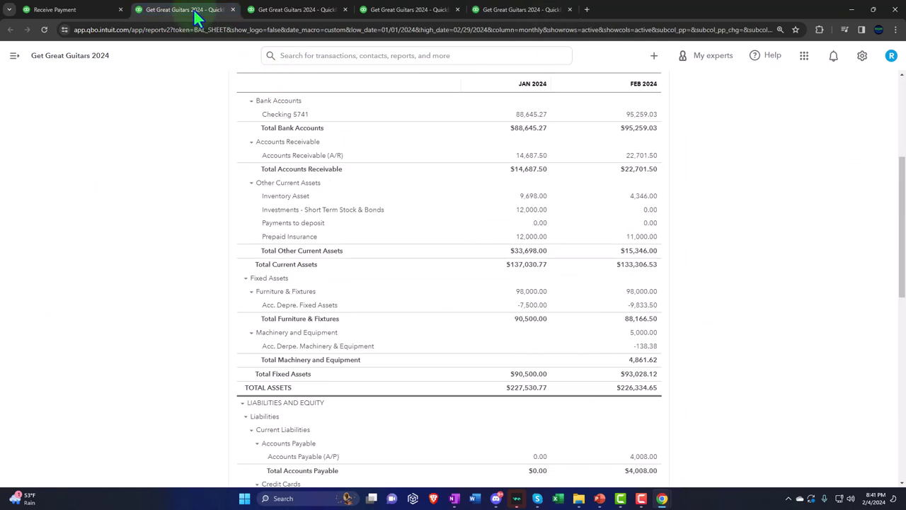
scroll(370, 263, up, 5)
key(ctrl+plus)
key(ctrl+plus)
key(ctrl+plus)
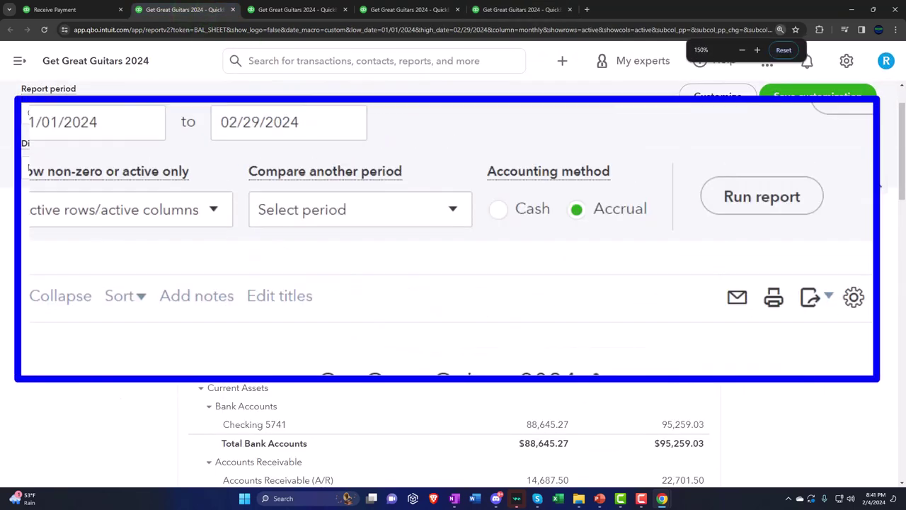
scroll(241, 351, down, 5)
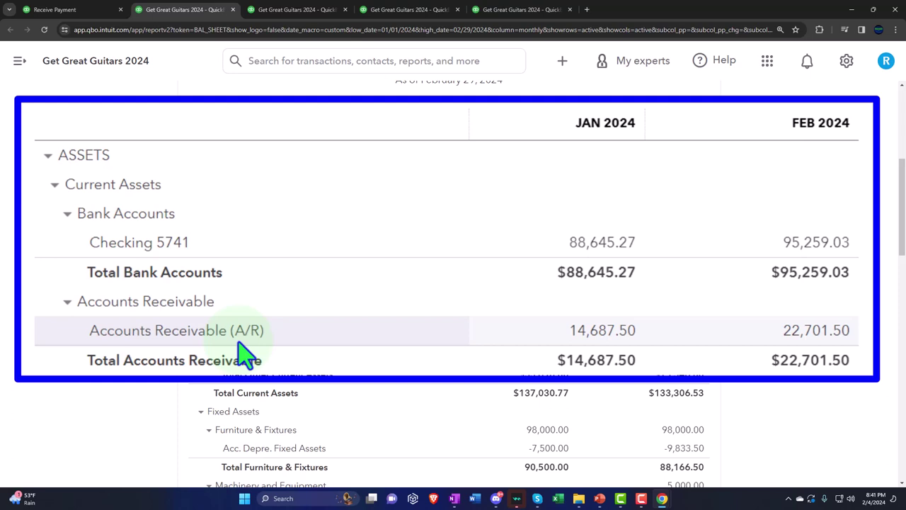
Compare Eric Music's transaction list with the January and February Accounts Receivable amounts on the Balance Sheet
click(56, 9)
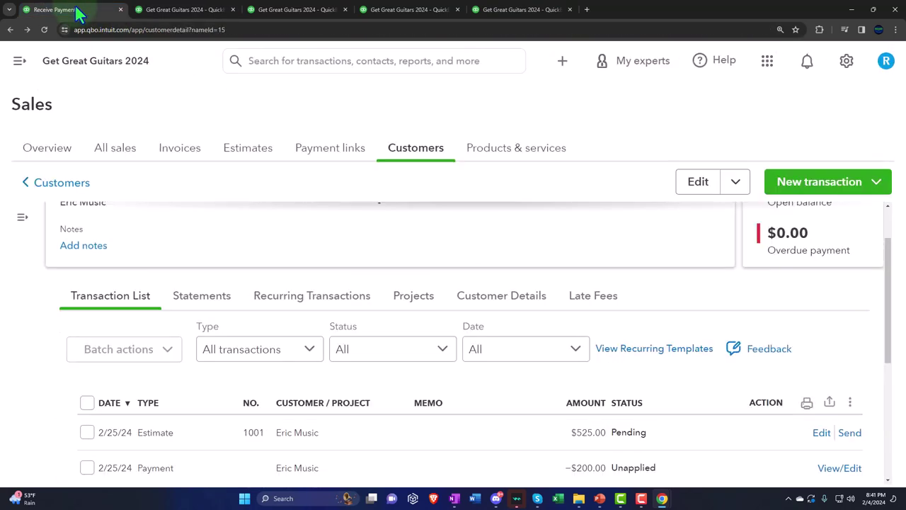
scroll(329, 386, down, 5)
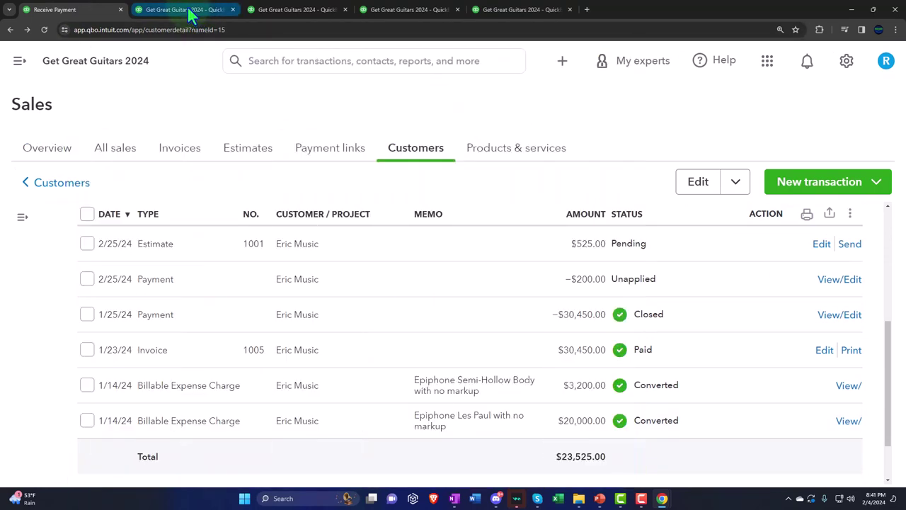
click(187, 8)
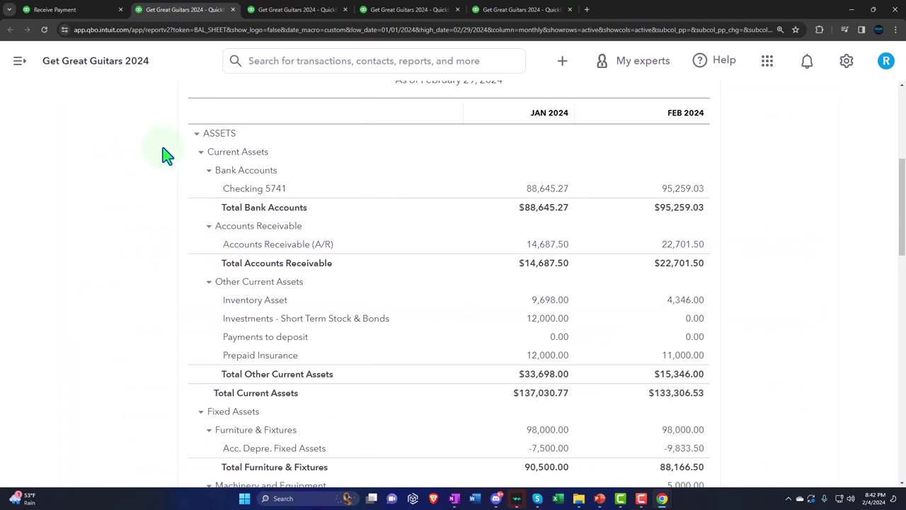
click(91, 13)
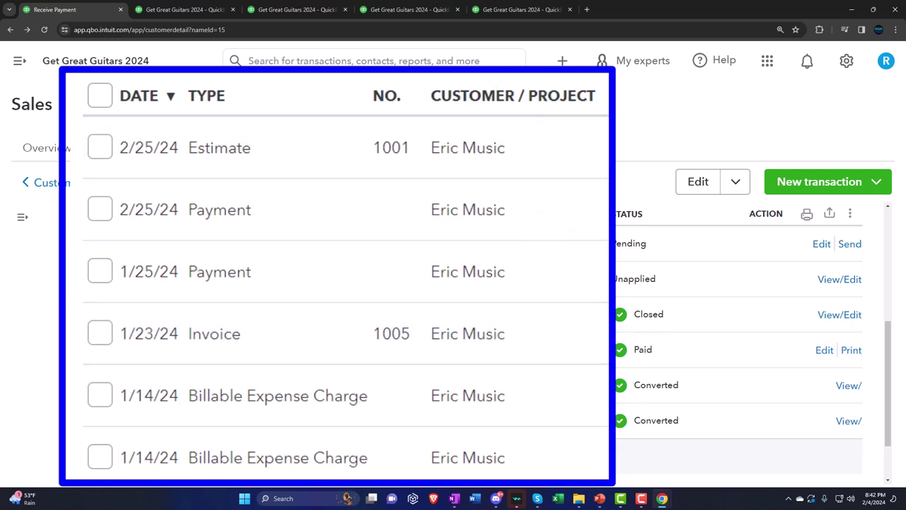
click(205, 10)
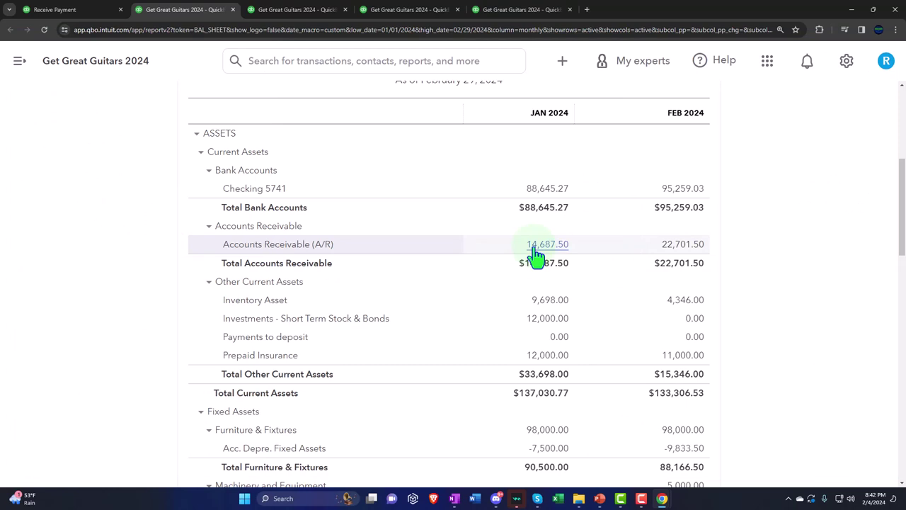
click(99, 9)
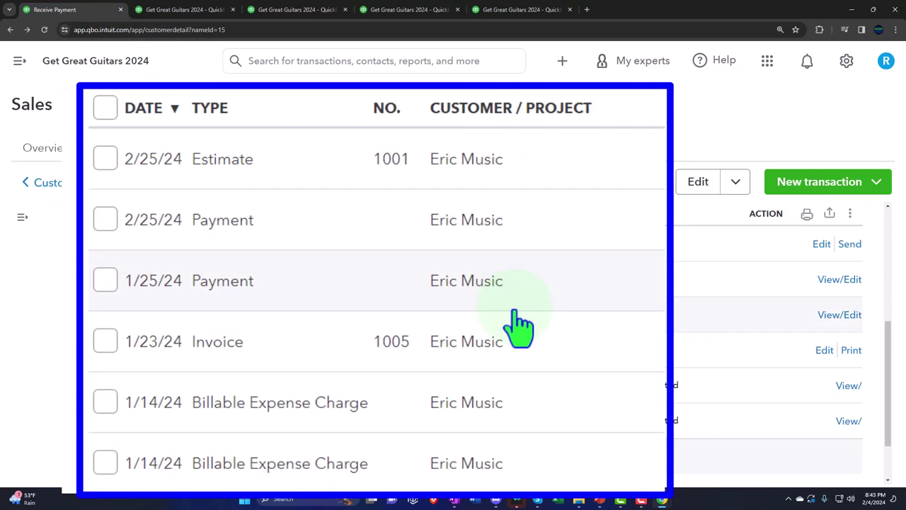
Compare Eric Music's entries in the Customer Balance Detail report with the Accounts Receivable lines on the Balance Sheet
click(515, 11)
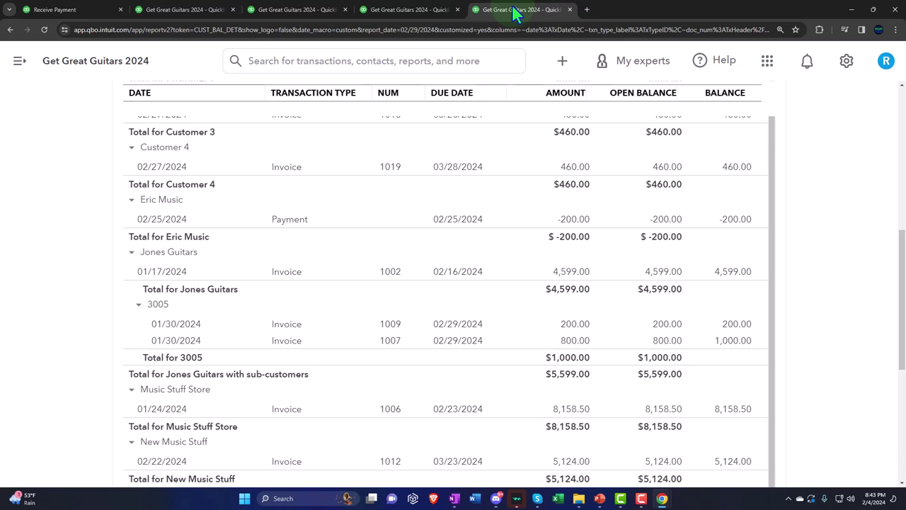
click(211, 10)
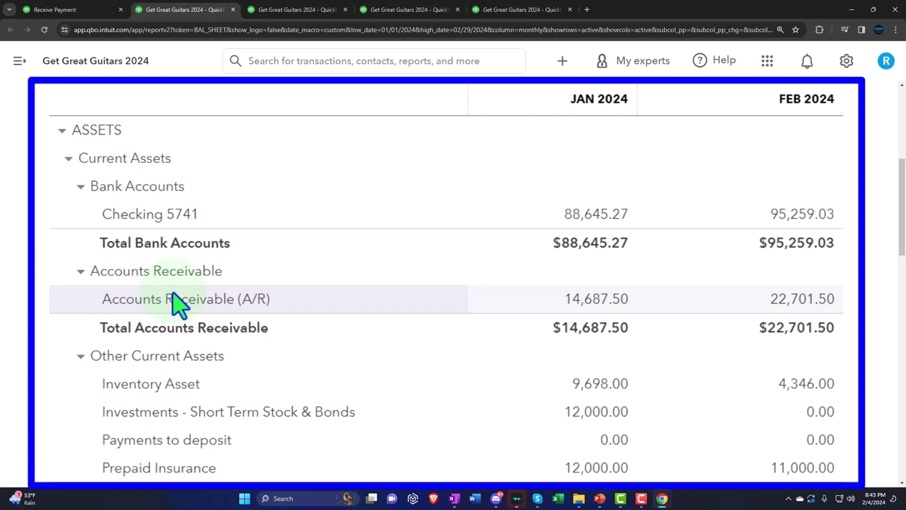
Open the Accounts Receivable (A/R) register from the chart of accounts and look over its date filter options
click(73, 12)
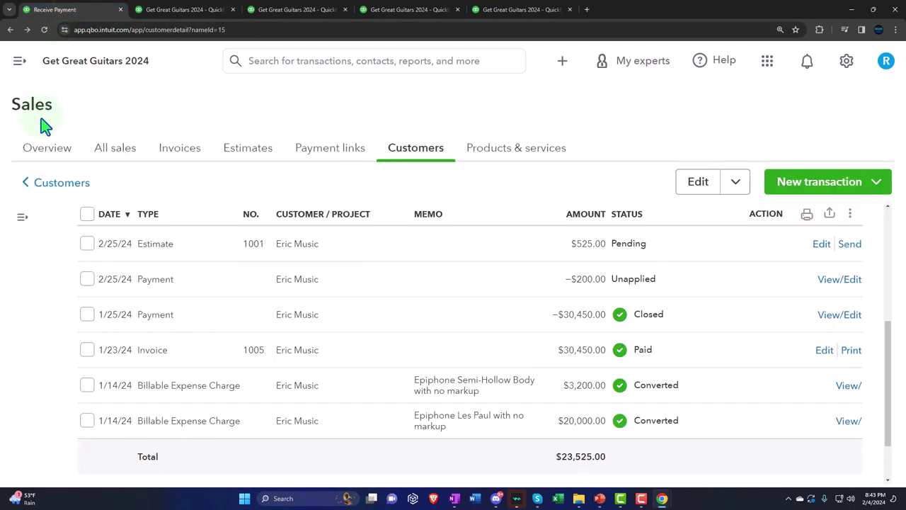
click(20, 61)
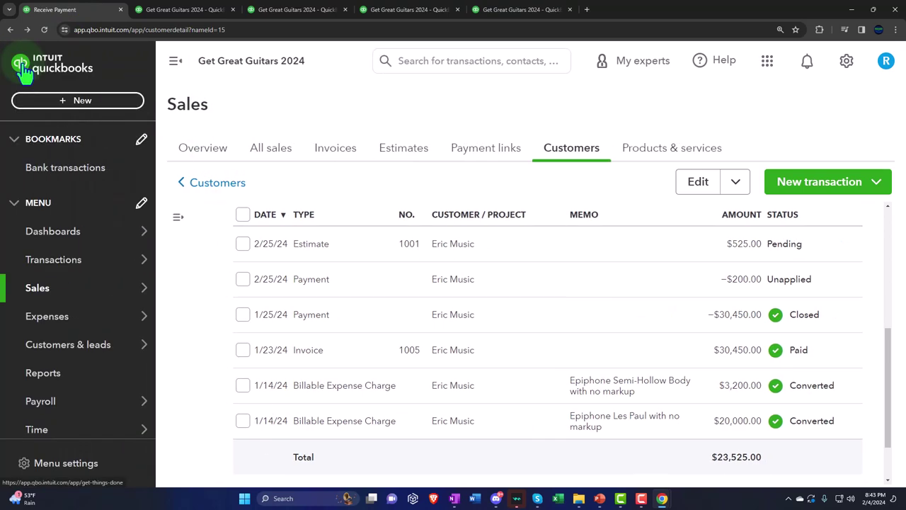
click(60, 268)
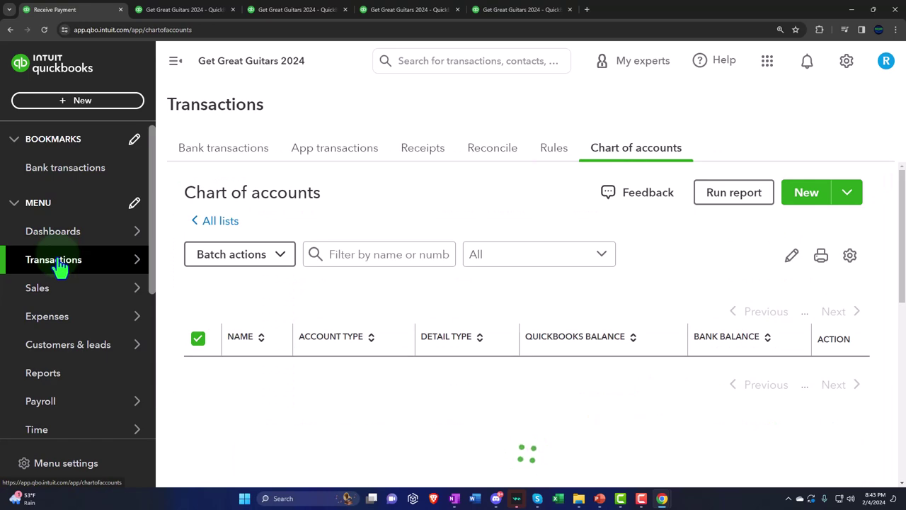
click(175, 63)
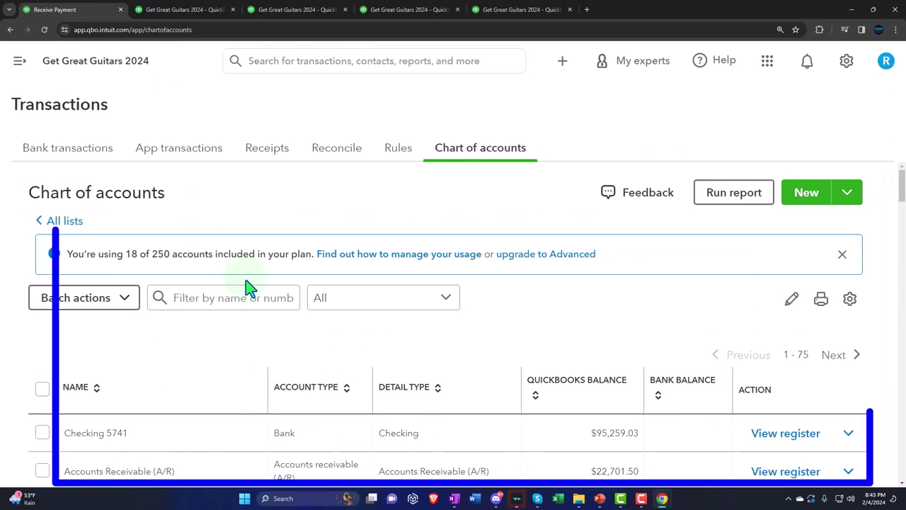
scroll(248, 283, down, 2)
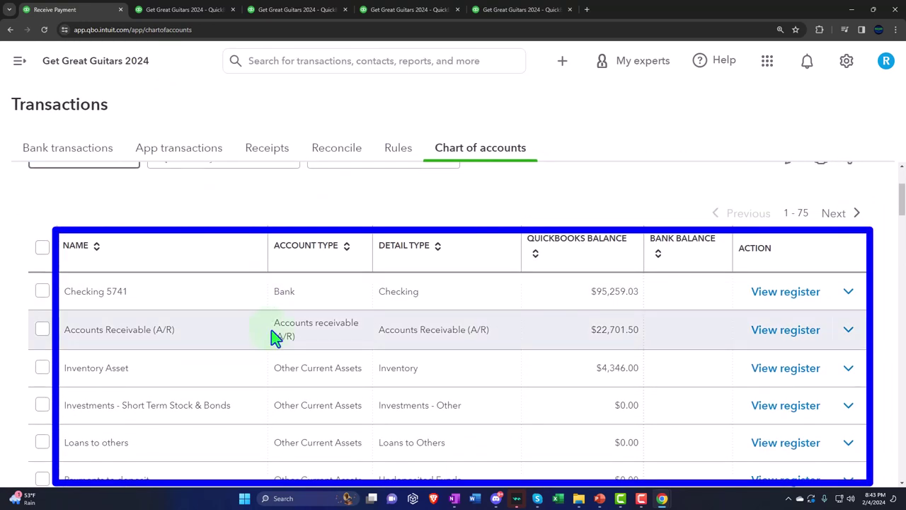
click(774, 334)
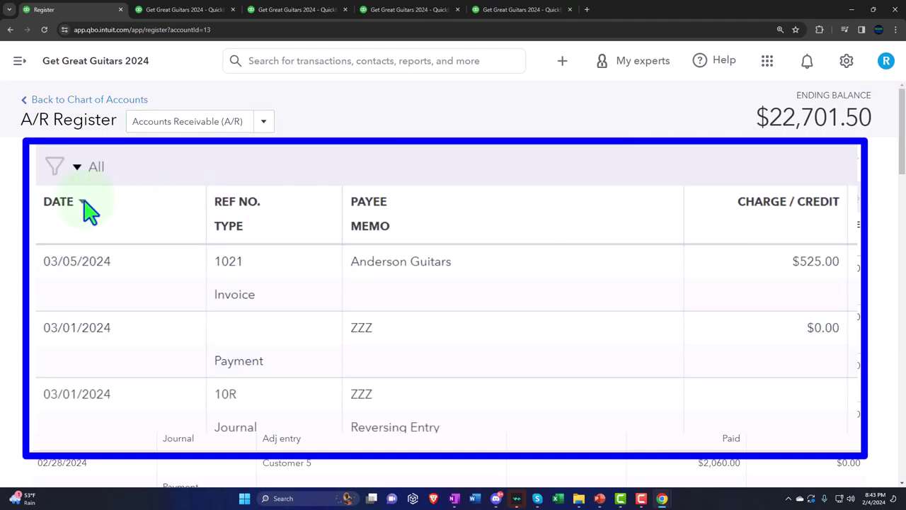
click(77, 167)
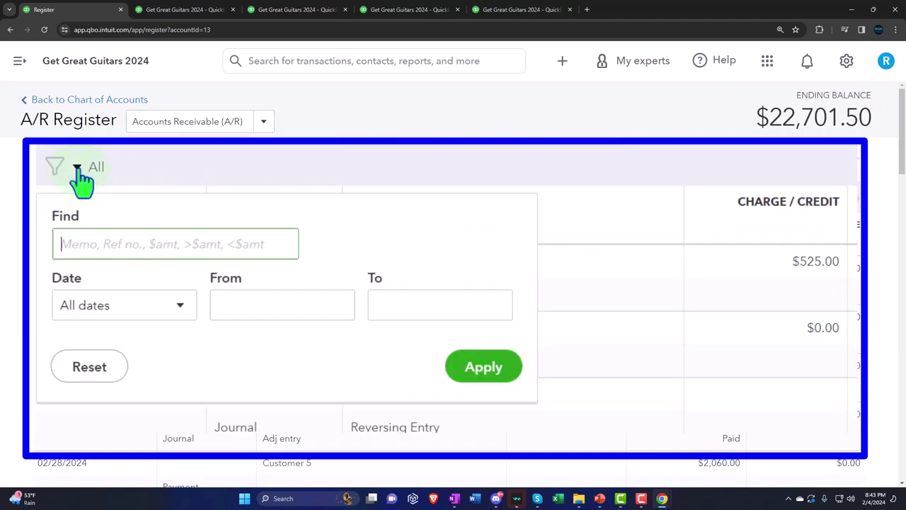
click(76, 167)
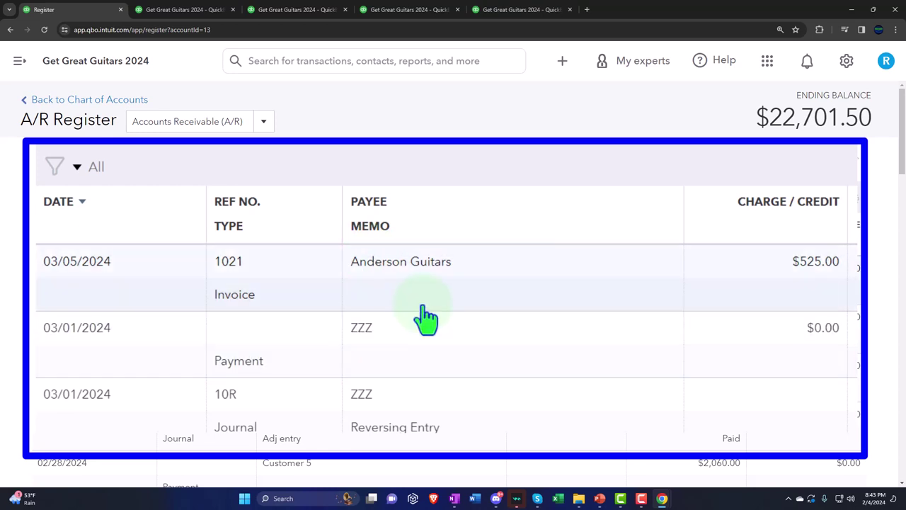
Create a new journal entry and date it 02/29/2024
click(558, 71)
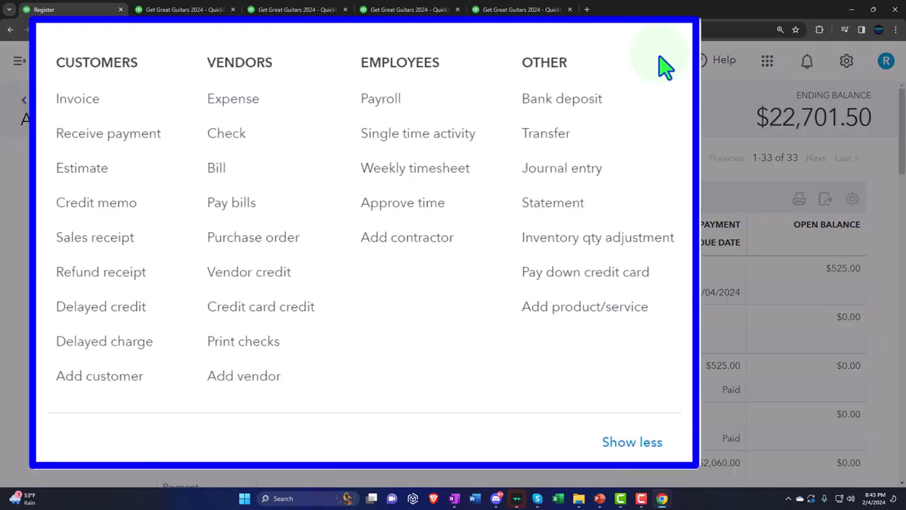
click(587, 183)
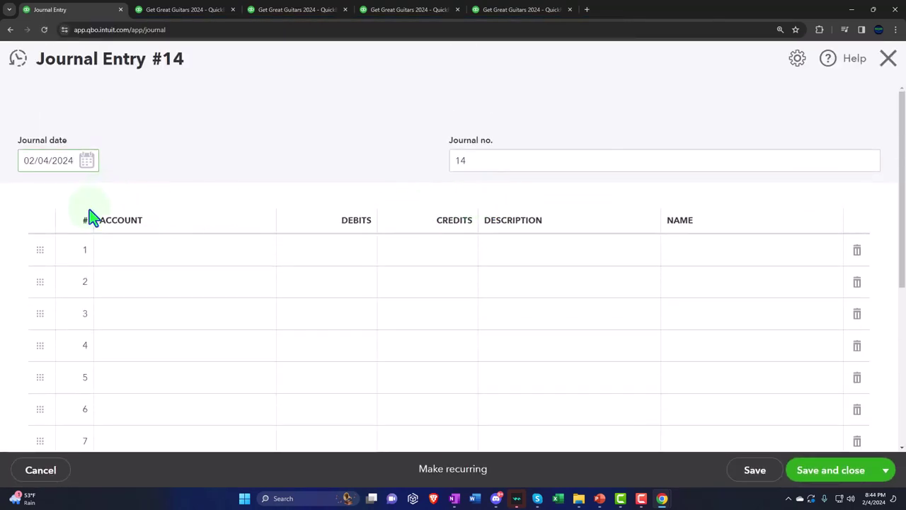
click(76, 163)
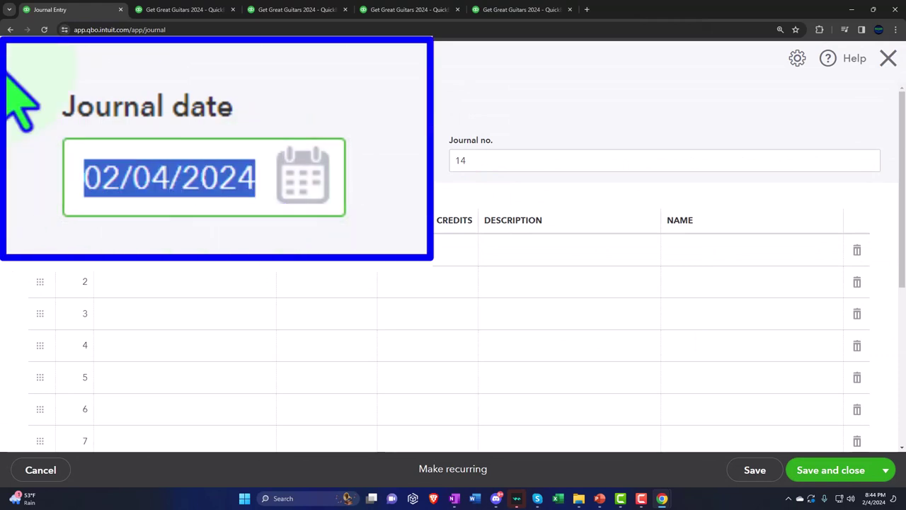
text(02/29/2024)
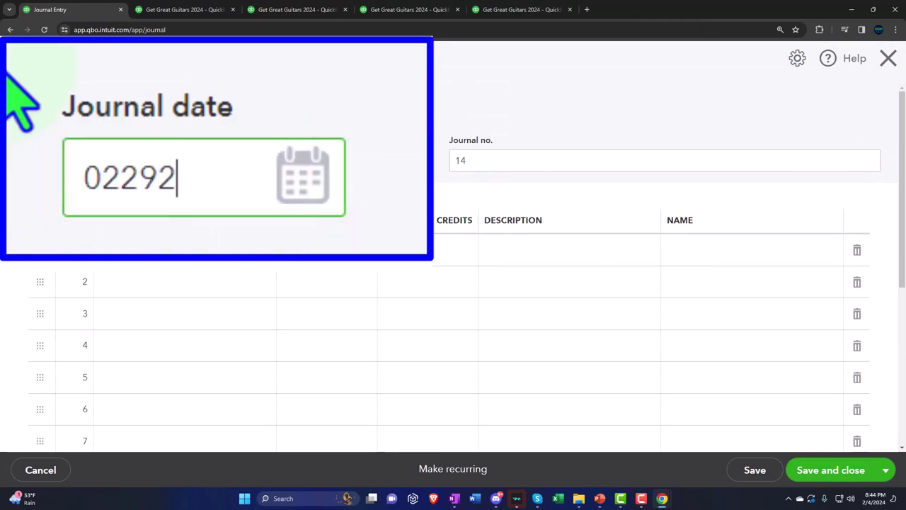
key(Tab)
key(Tab)
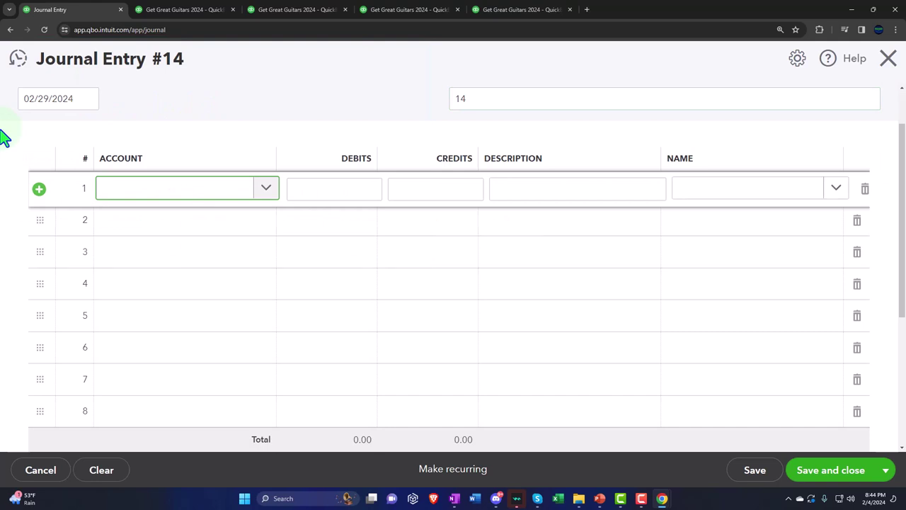
Fill the first journal line with Accounts Receivable (A/R), a debit of 450 and the description "Adj Entry"
text(acc)
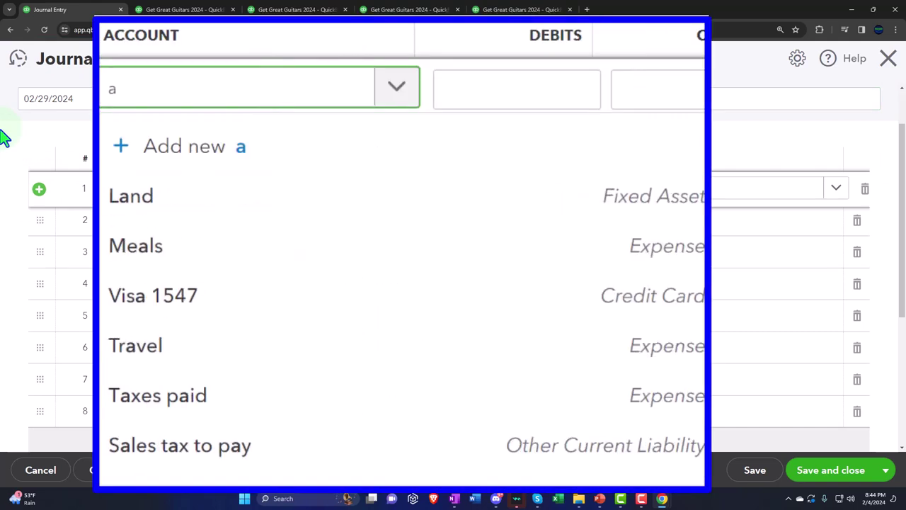
key(Down)
key(Down)
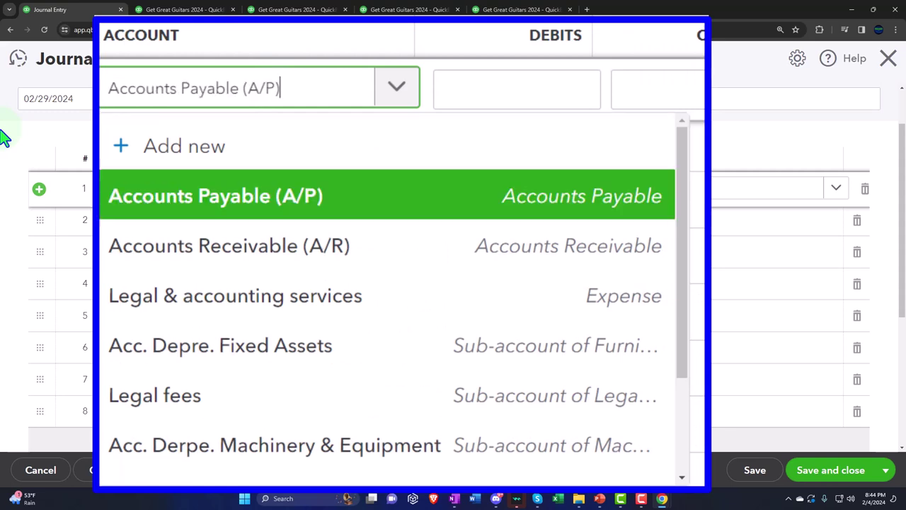
key(Tab)
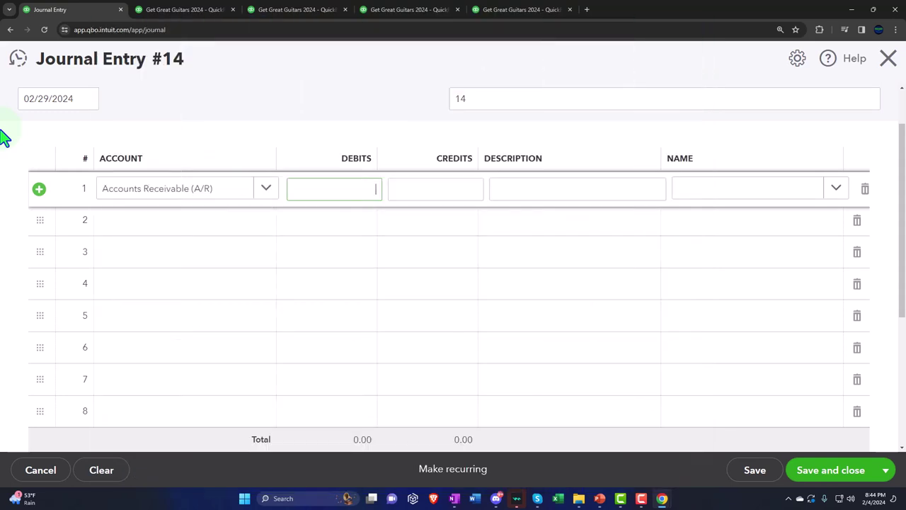
text(450)
key(Tab)
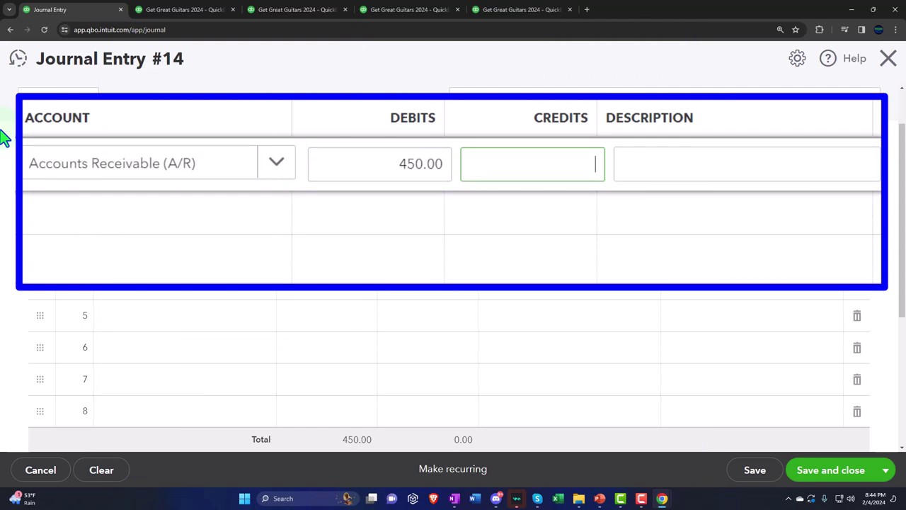
key(Tab)
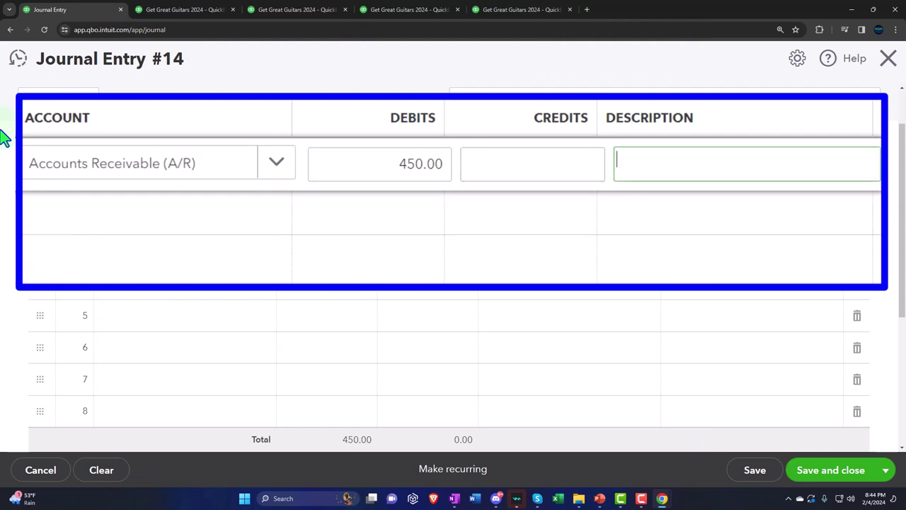
text(Adj Entry)
key(Tab)
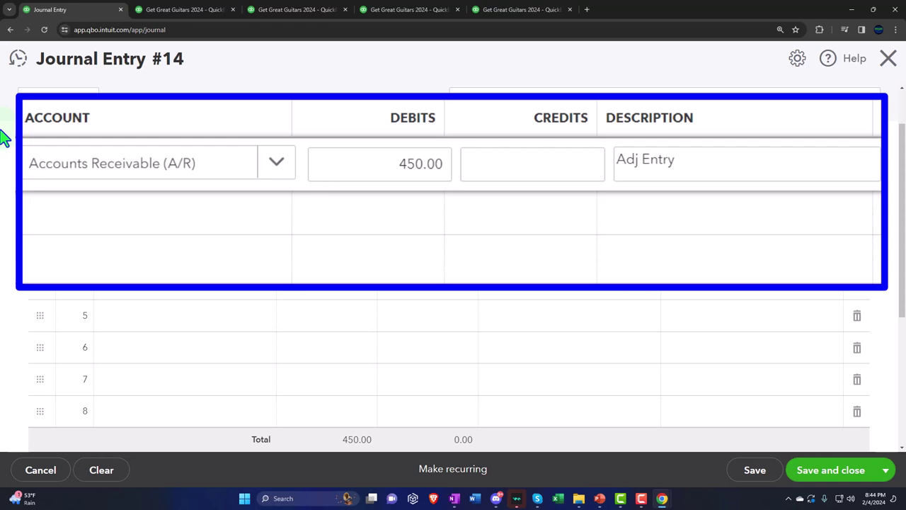
key(Tab)
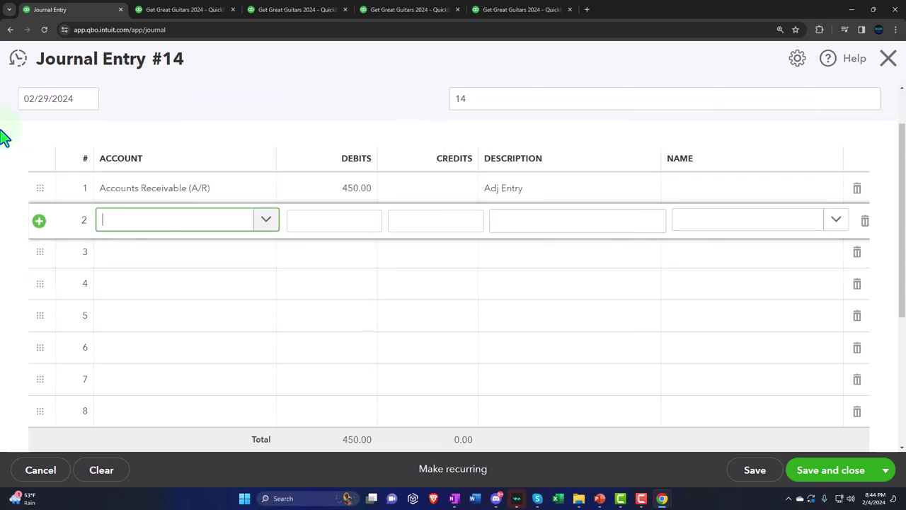
Fill the second journal line with Unearned Revenue and a 450.00 credit described "Adj Entry", and try to save and close the entry
text(Un)
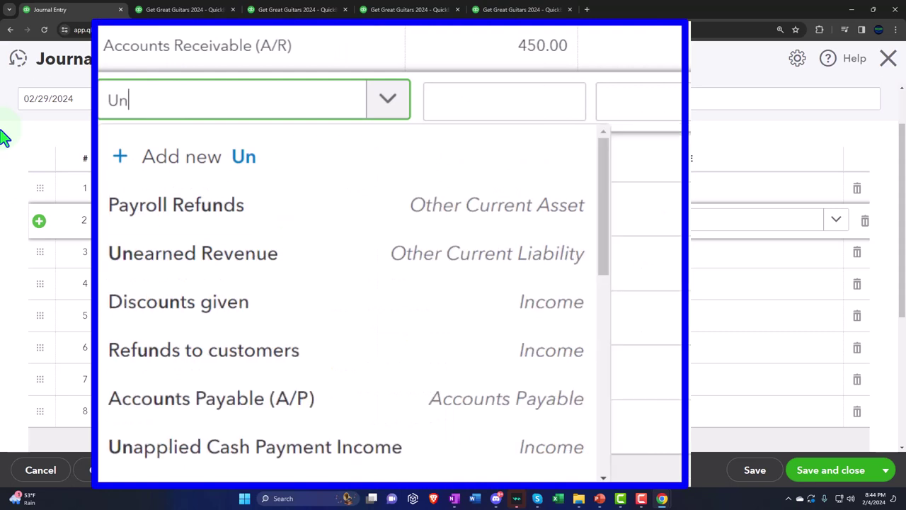
text(er)
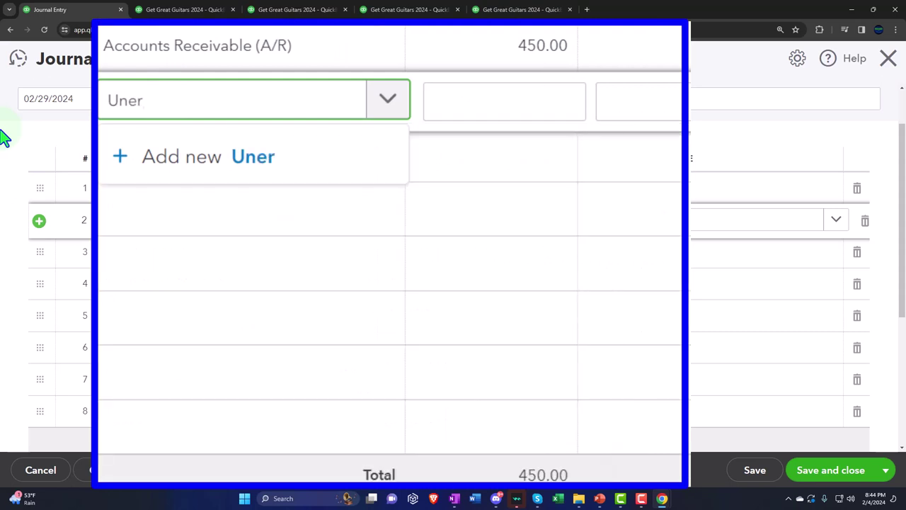
key(BackSpace)
key(BackSpace)
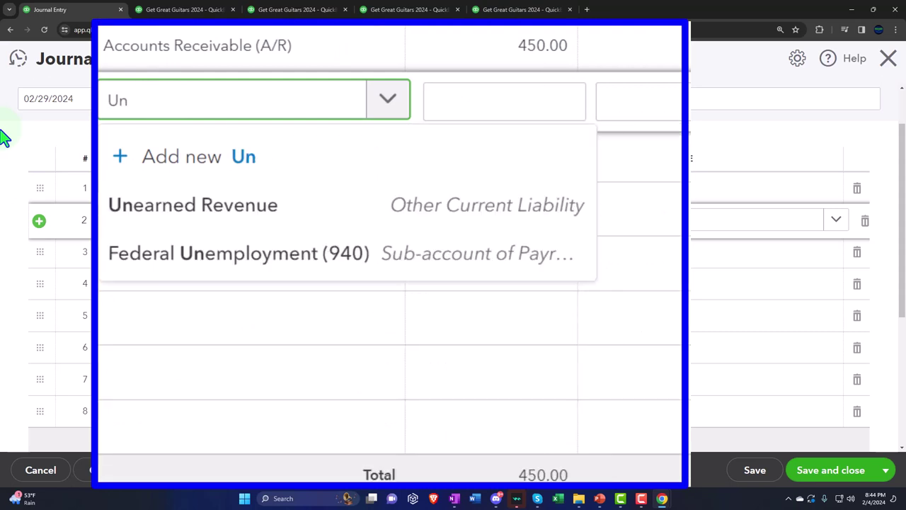
text(e)
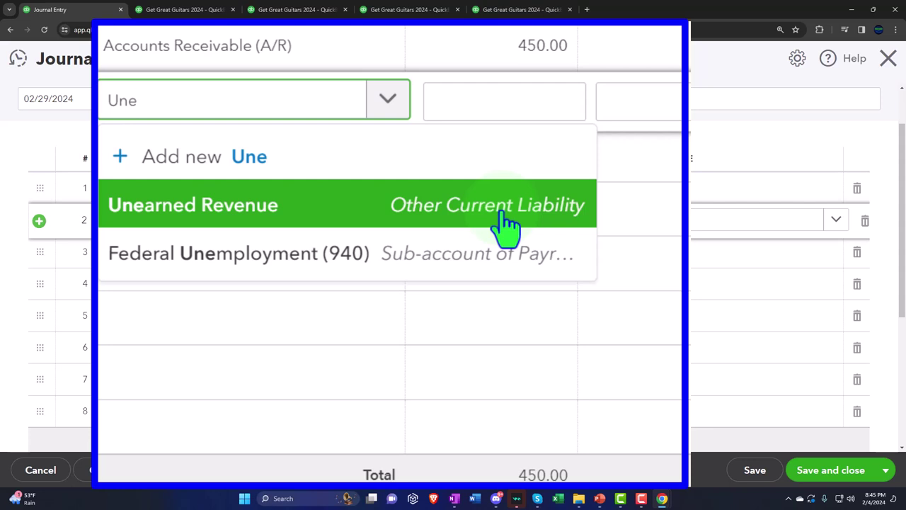
click(271, 222)
key(Tab)
key(Tab)
key(Tab)
key(Tab)
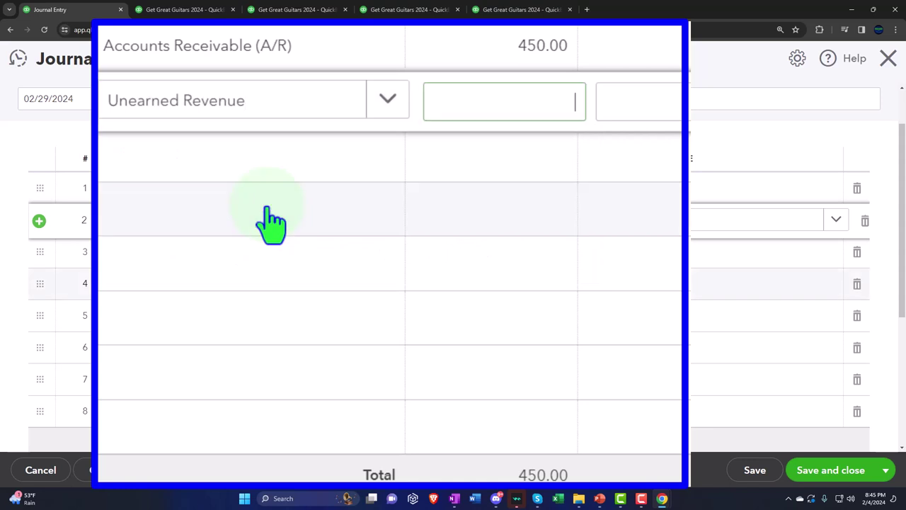
key(Tab)
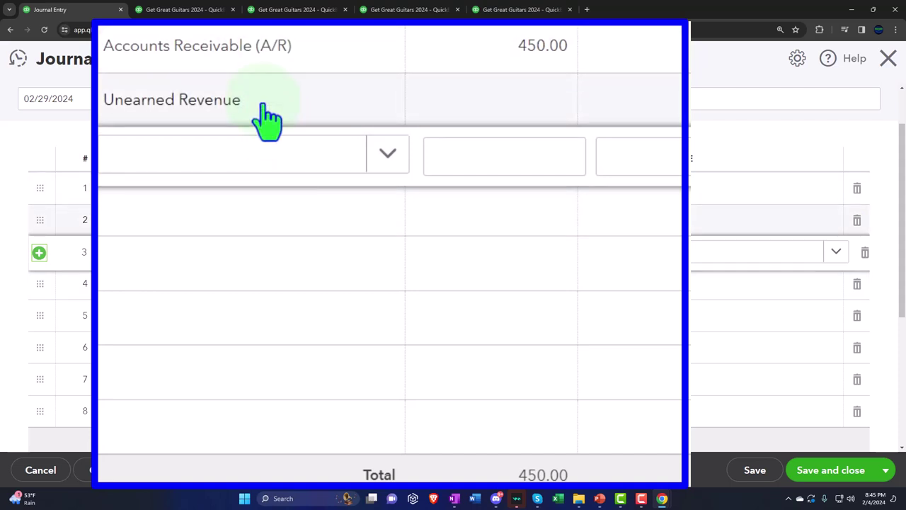
click(823, 474)
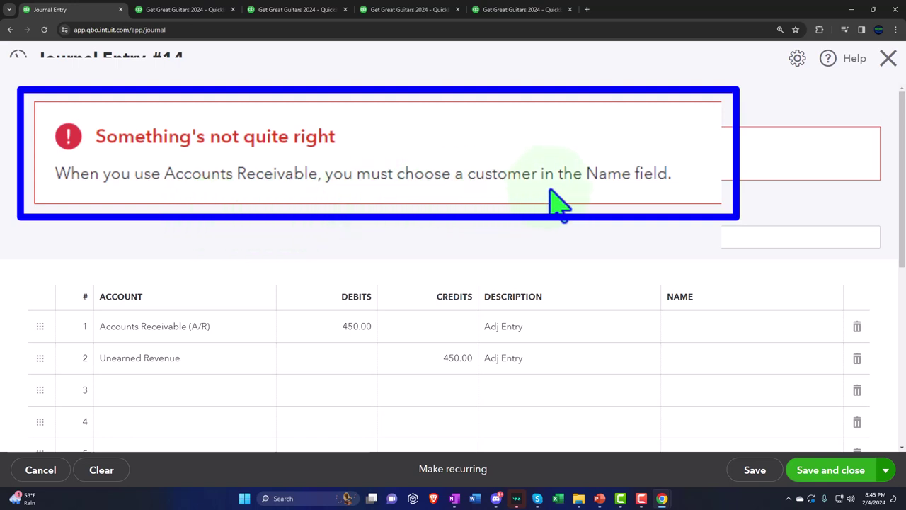
Assign the customer ZZZ to the Accounts Receivable line of the journal entry
scroll(613, 202, down, 2)
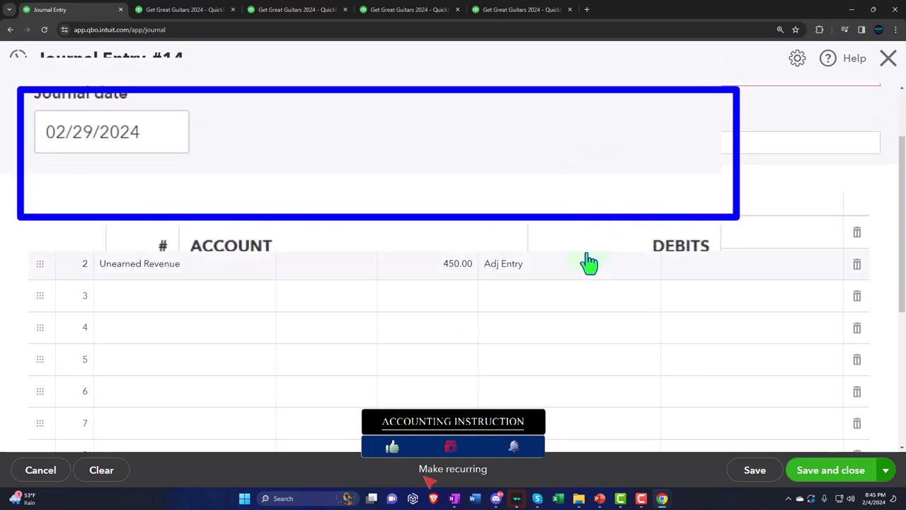
click(704, 240)
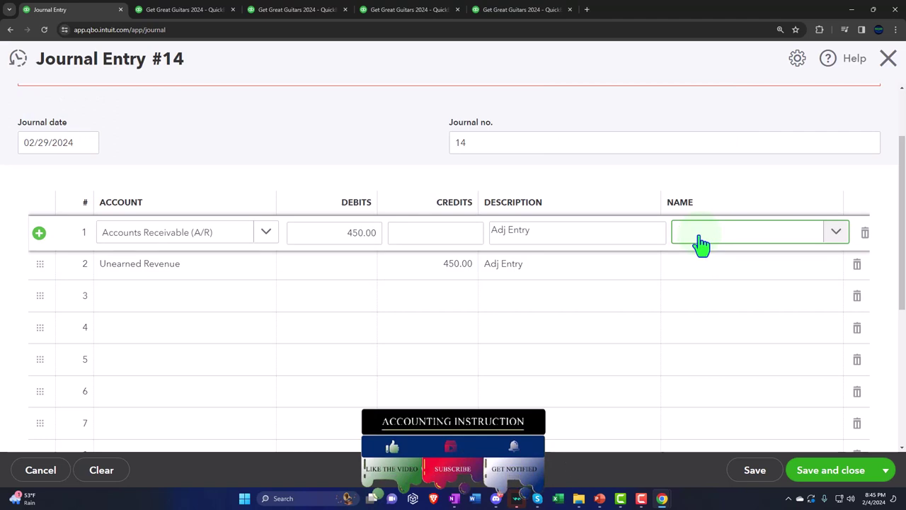
text(z)
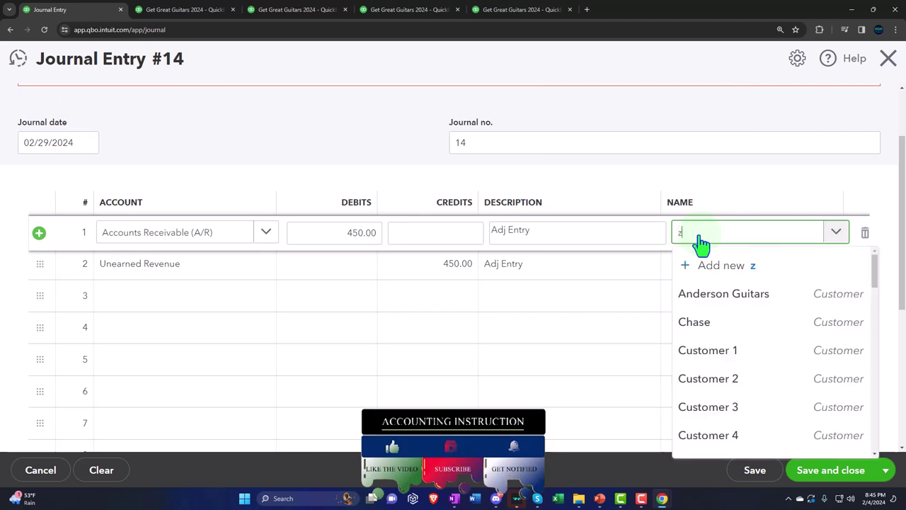
text(zz)
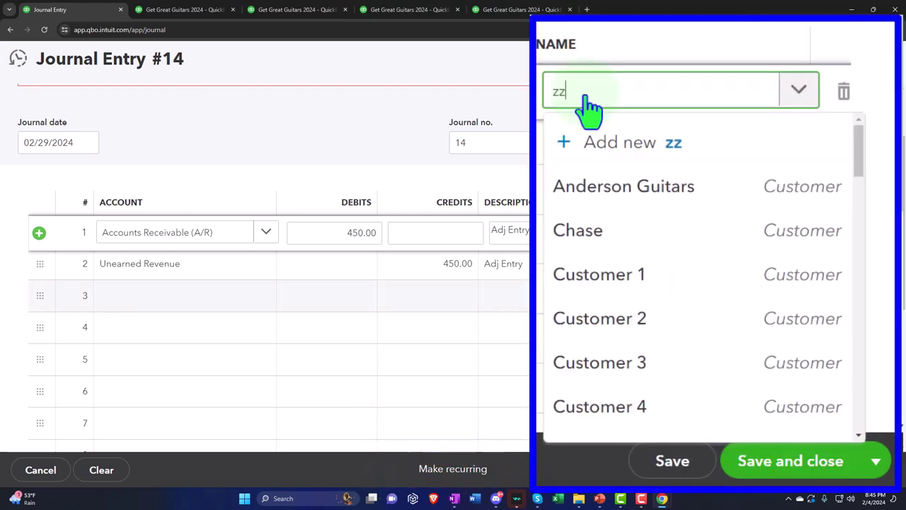
click(698, 264)
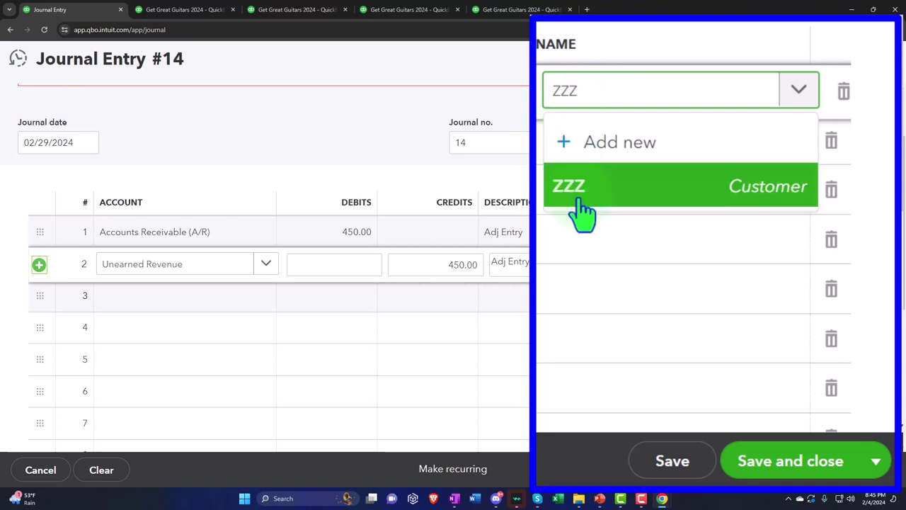
key(Tab)
key(Tab)
key(Tab)
key(Tab)
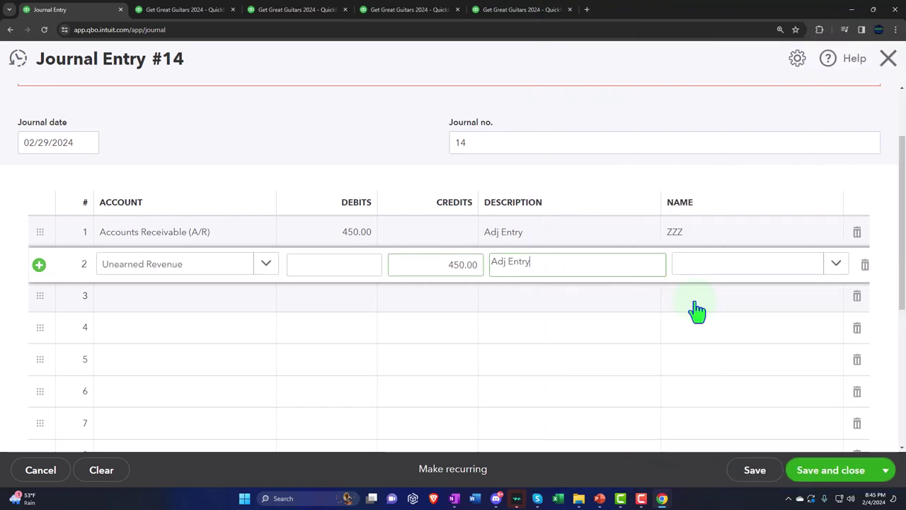
Finish the Unearned Revenue line without a customer name, and save and close the journal entry
key(Tab)
key(Tab)
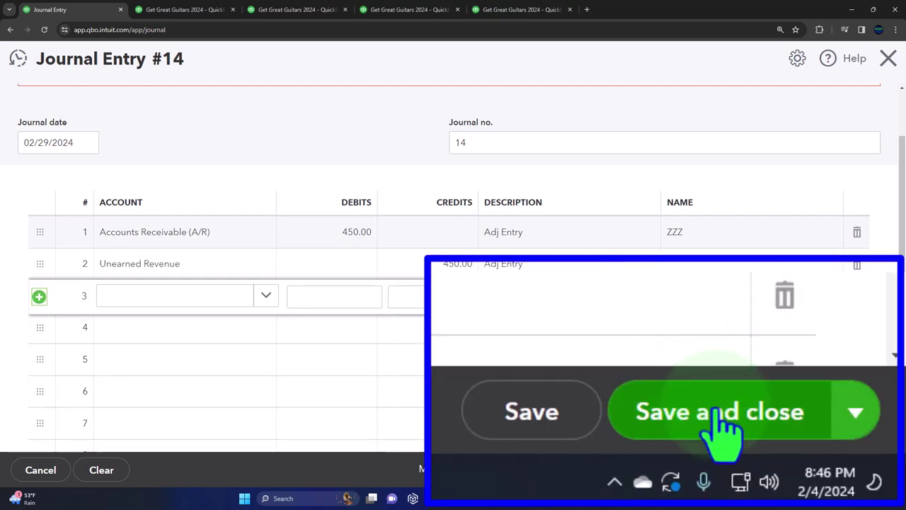
click(830, 468)
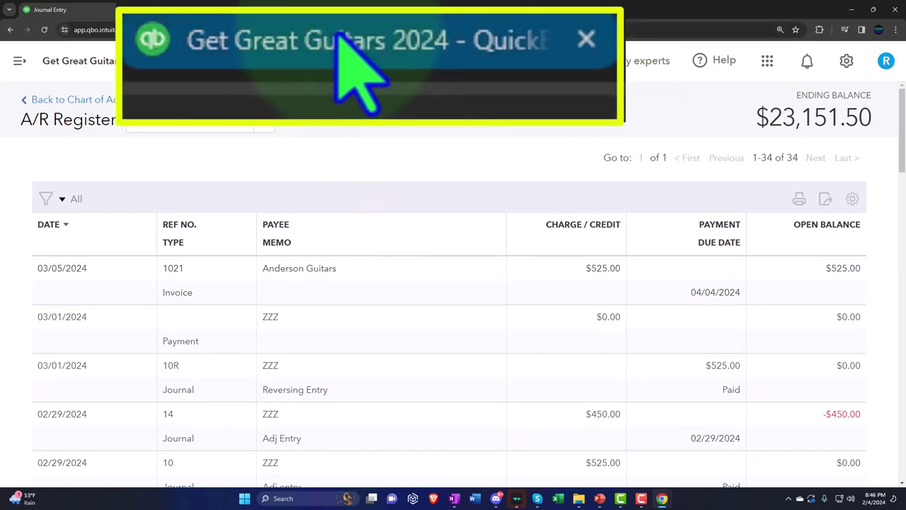
Rerun the Balance Sheet for 01/01/2024 to 02/29/2024 and check the February Accounts Receivable balance
click(178, 9)
scroll(249, 229, up, 2)
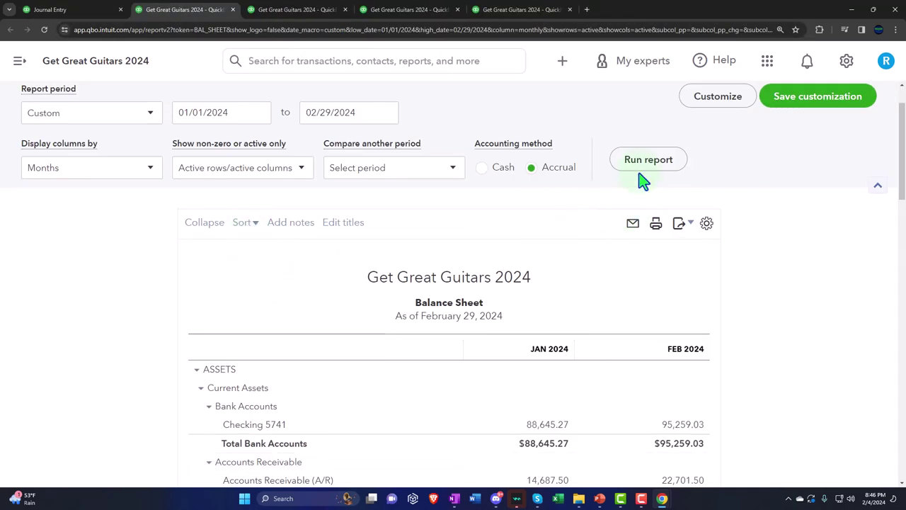
scroll(162, 364, down, 2)
key(ctrl+plus)
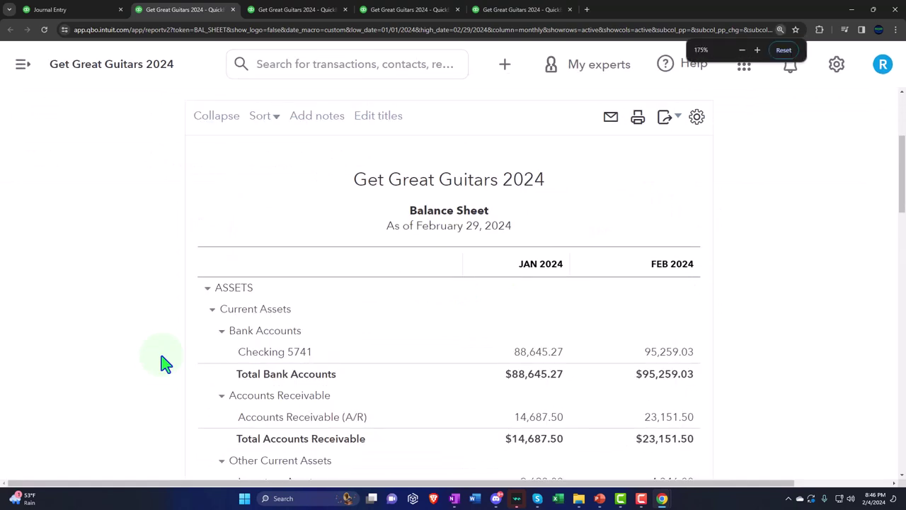
scroll(162, 364, down, 1)
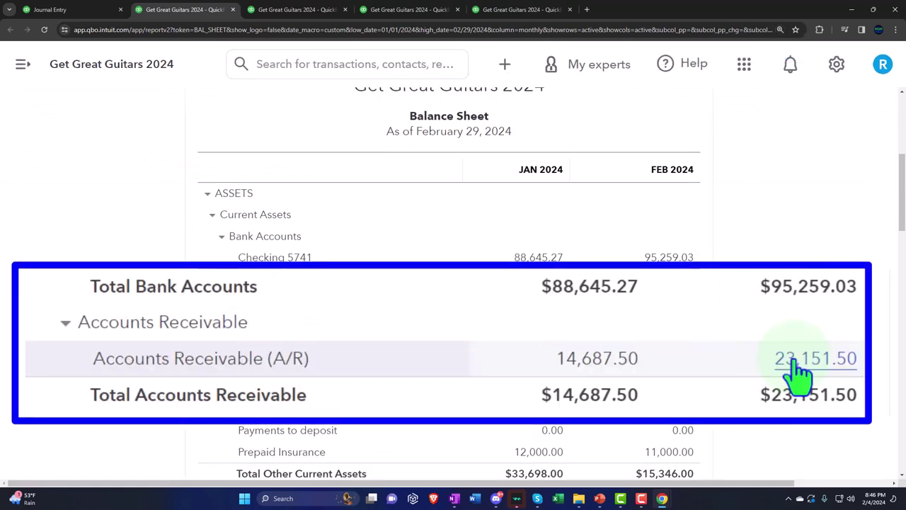
Open the February Accounts Receivable transaction detail, inspect journal entry 14 from it, and return to the Balance Sheet
click(795, 363)
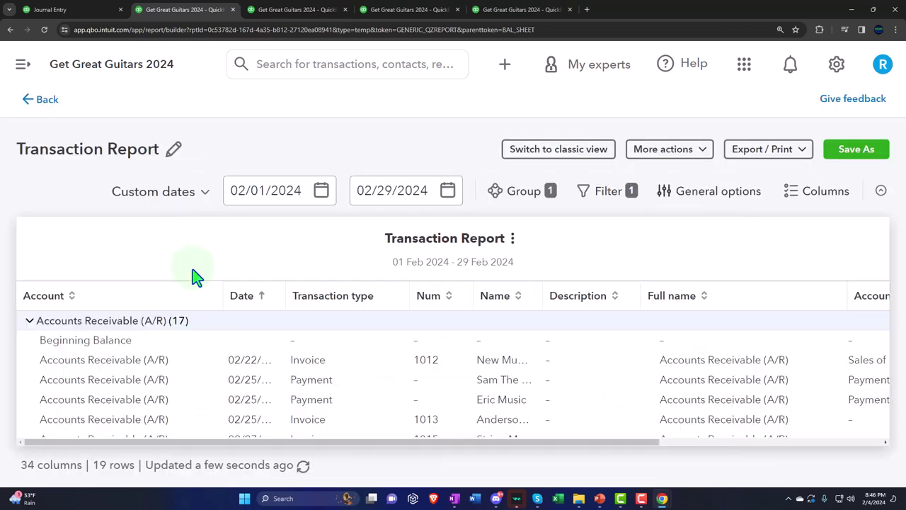
key(ctrl+minus)
scroll(354, 201, down, 5)
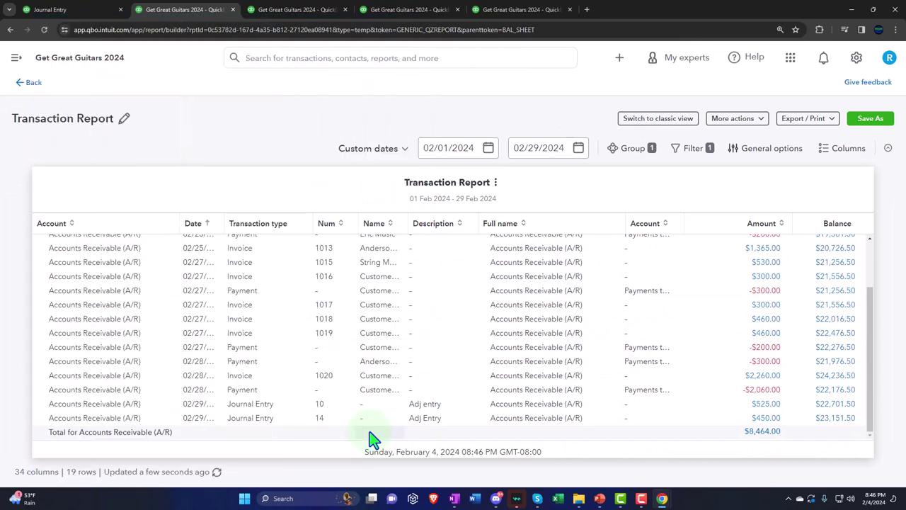
click(766, 420)
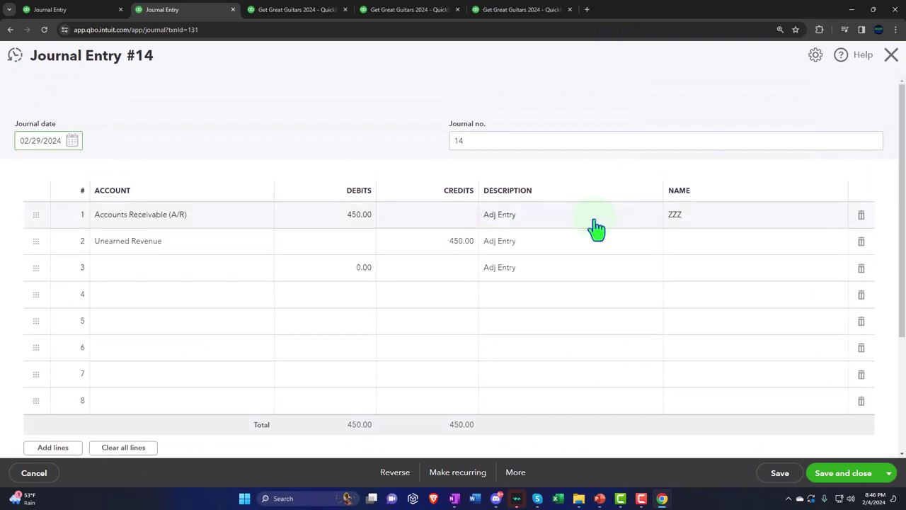
click(892, 55)
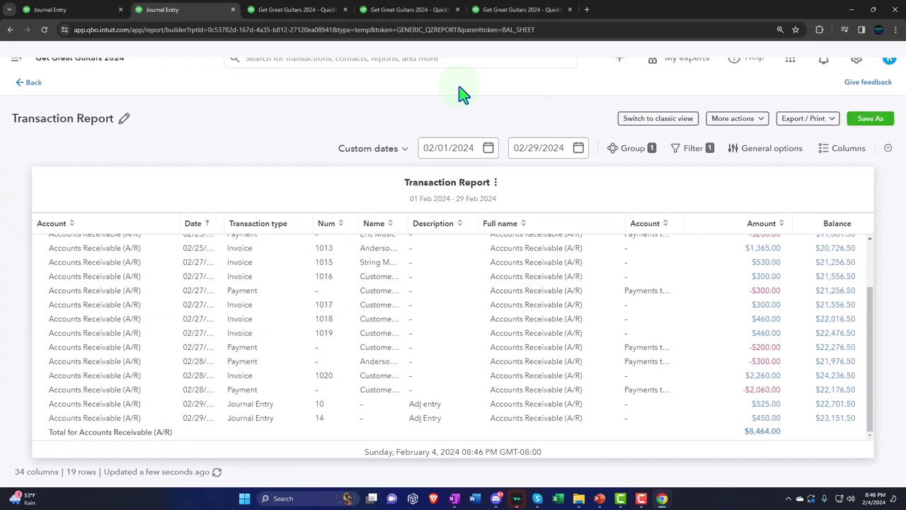
click(30, 83)
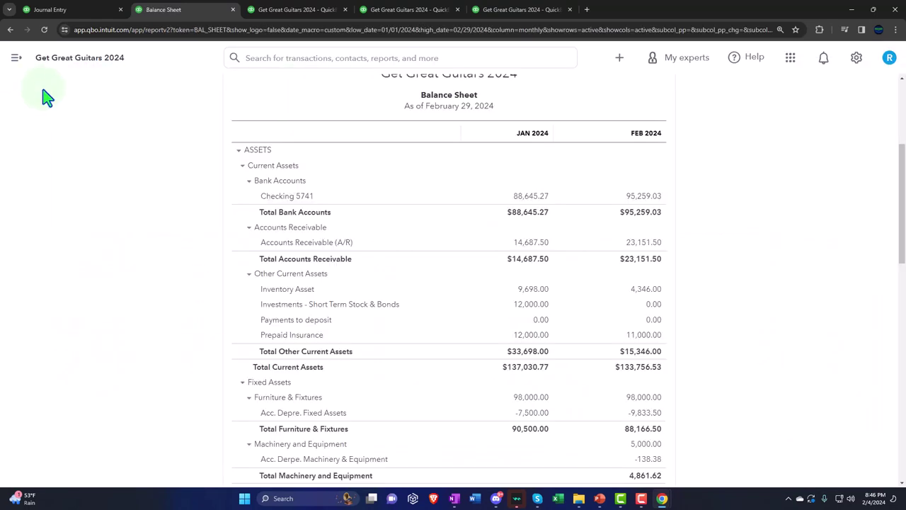
Trace the February Unearned Revenue balance through its transaction detail to journal entry 14, and return to the Balance Sheet
scroll(167, 250, down, 5)
scroll(170, 249, down, 4)
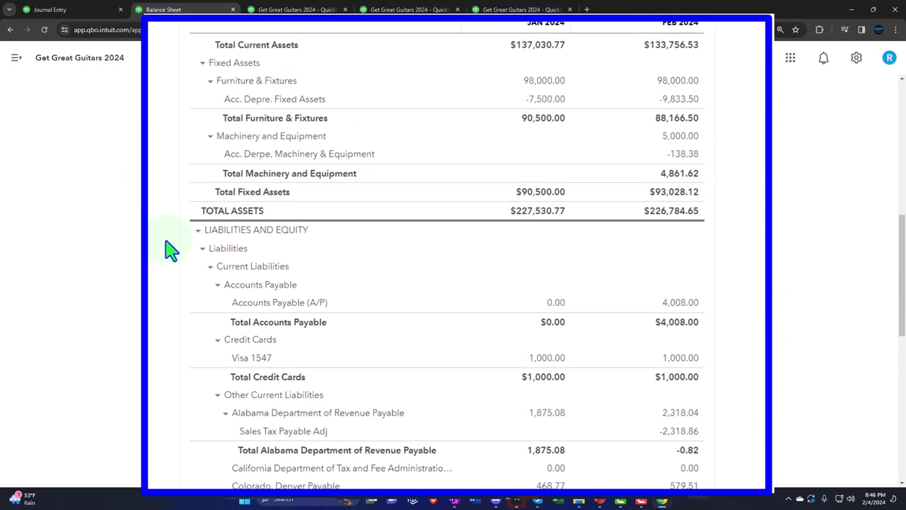
scroll(170, 249, down, 1)
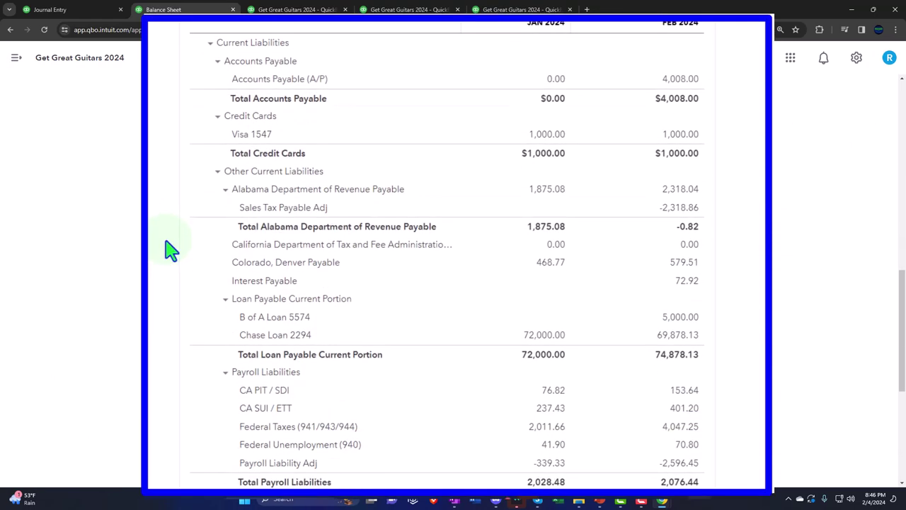
key(ctrl+plus)
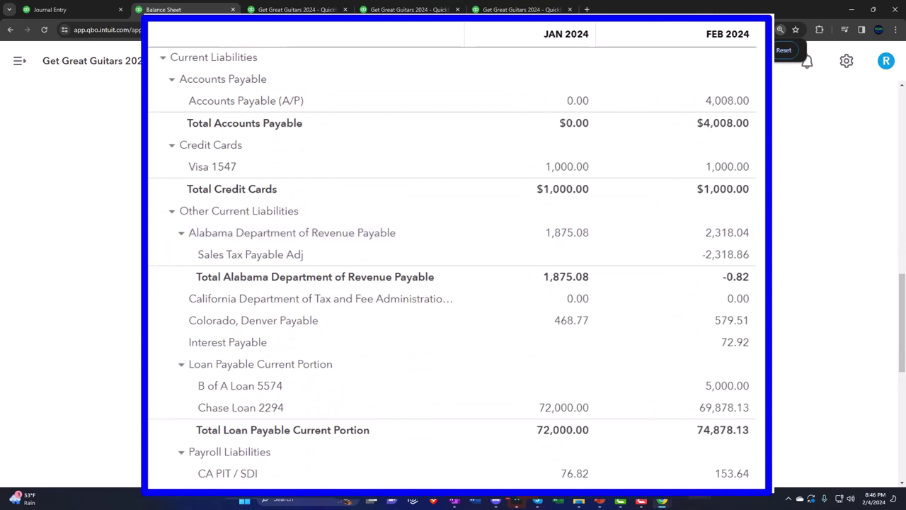
scroll(453, 255, down, 1)
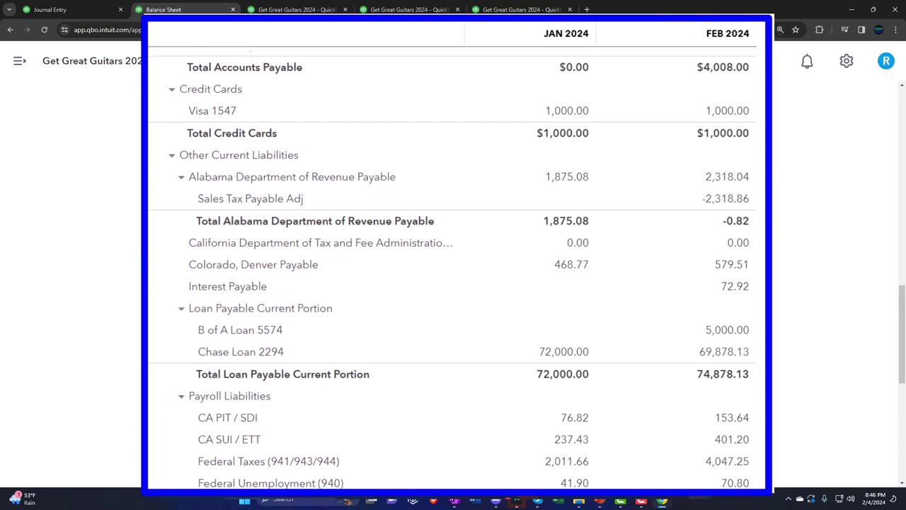
scroll(453, 269, down, 4)
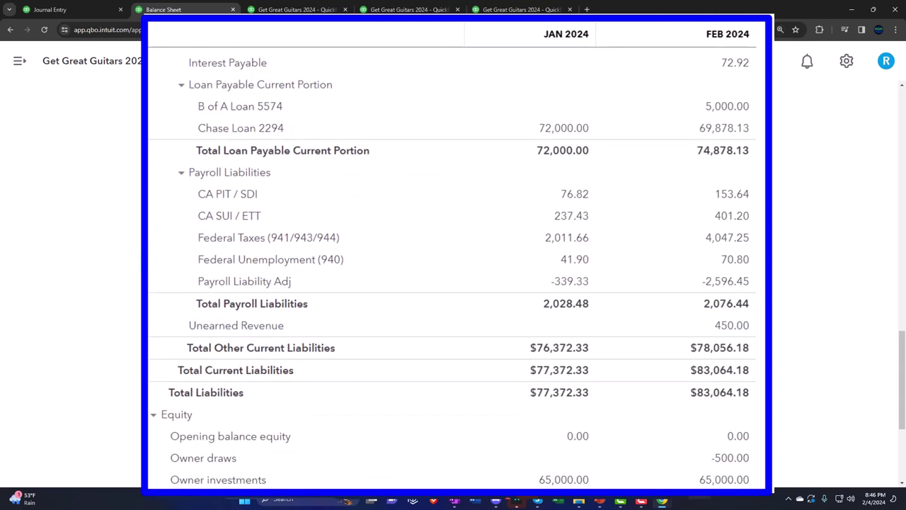
scroll(454, 269, down, 2)
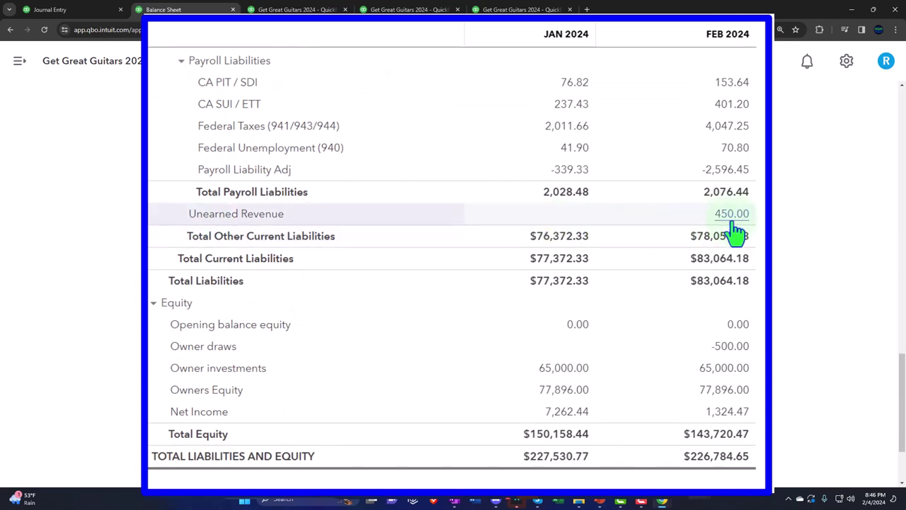
click(734, 218)
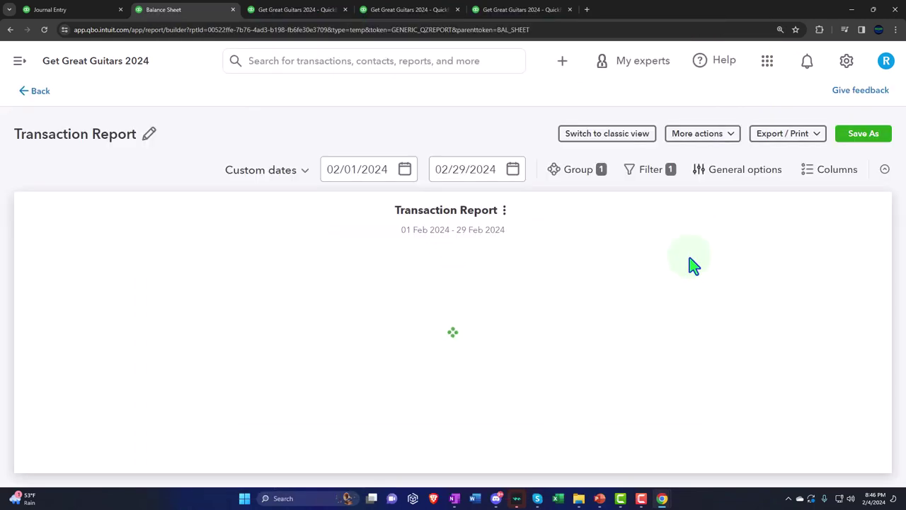
key(ctrl+minus)
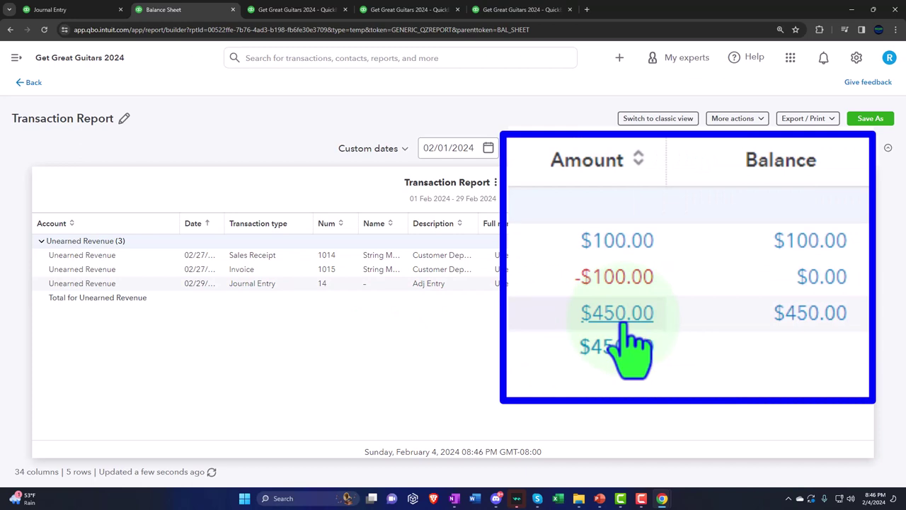
click(623, 325)
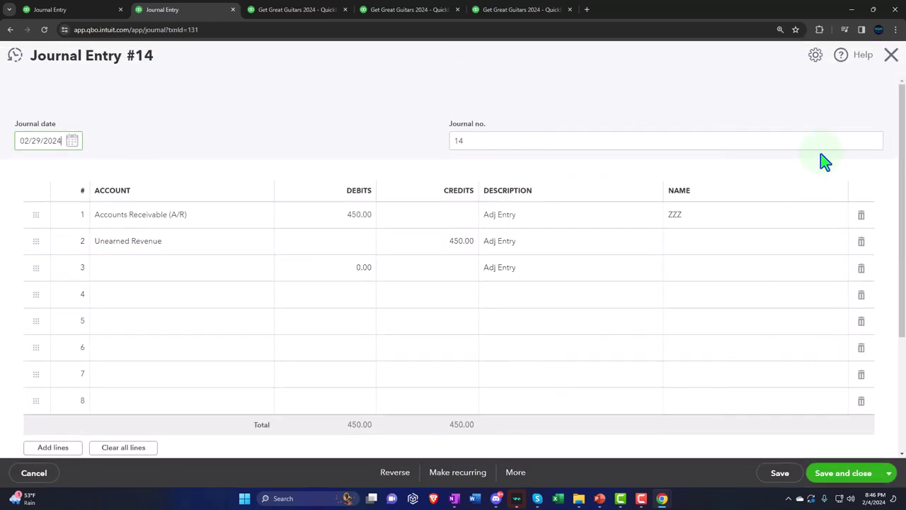
click(890, 65)
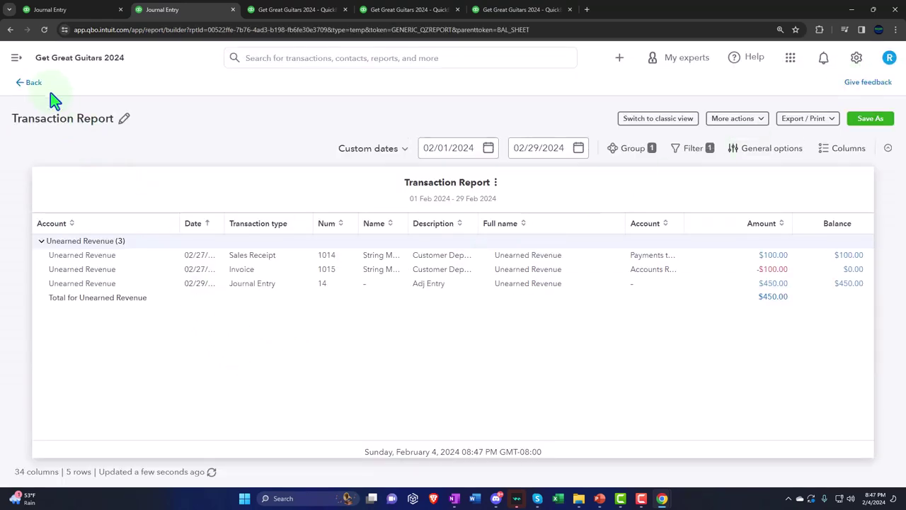
click(32, 83)
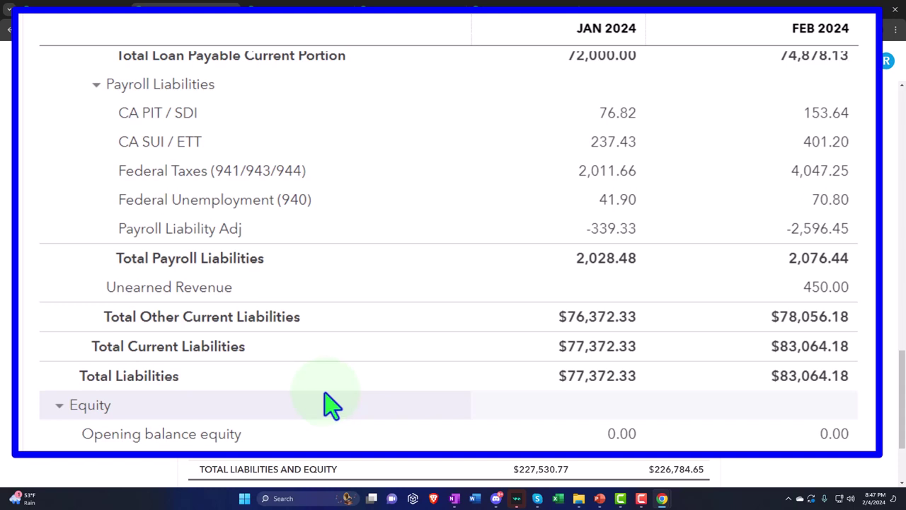
Rerun the Customer Balance Detail report as of 02/29/2024
scroll(331, 405, up, 10)
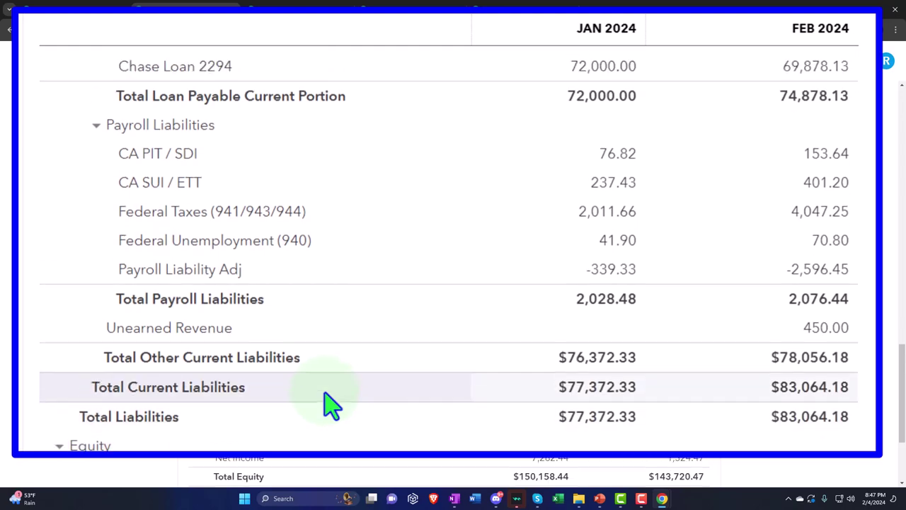
scroll(332, 405, up, 10)
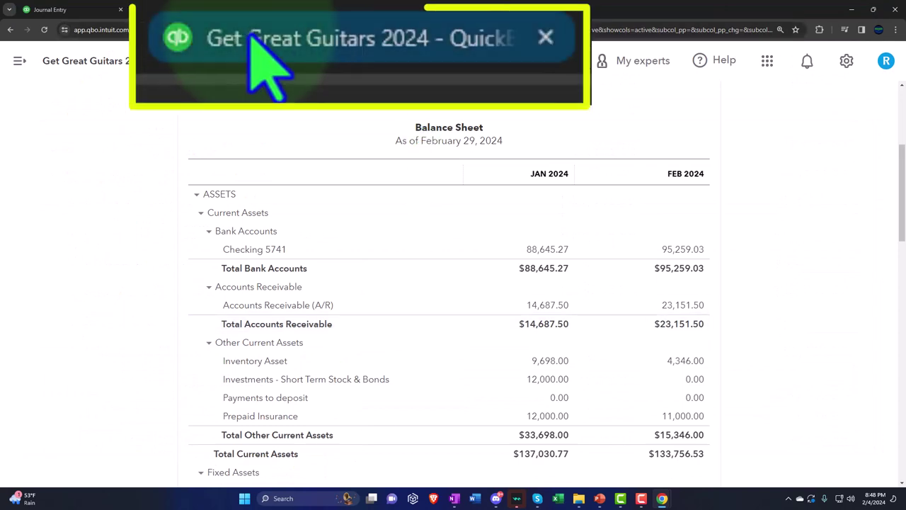
click(272, 9)
scroll(495, 269, up, 3)
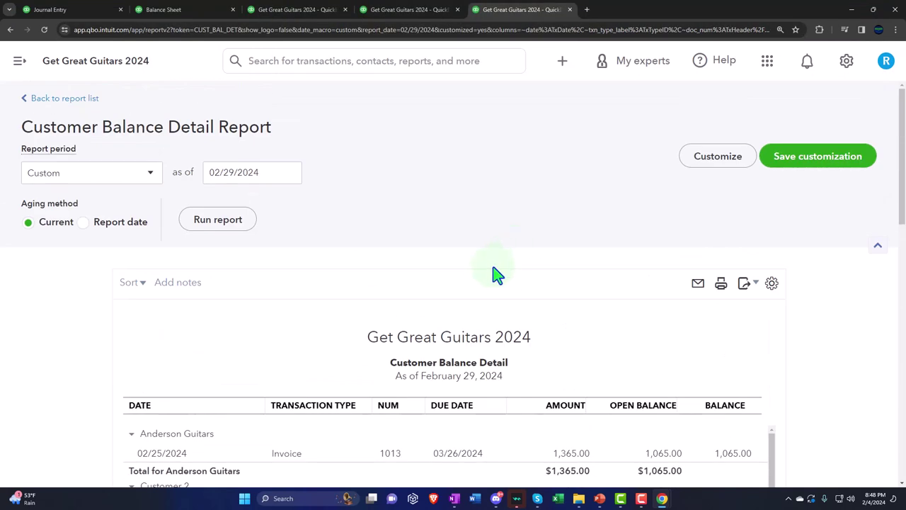
click(206, 220)
scroll(203, 226, down, 3)
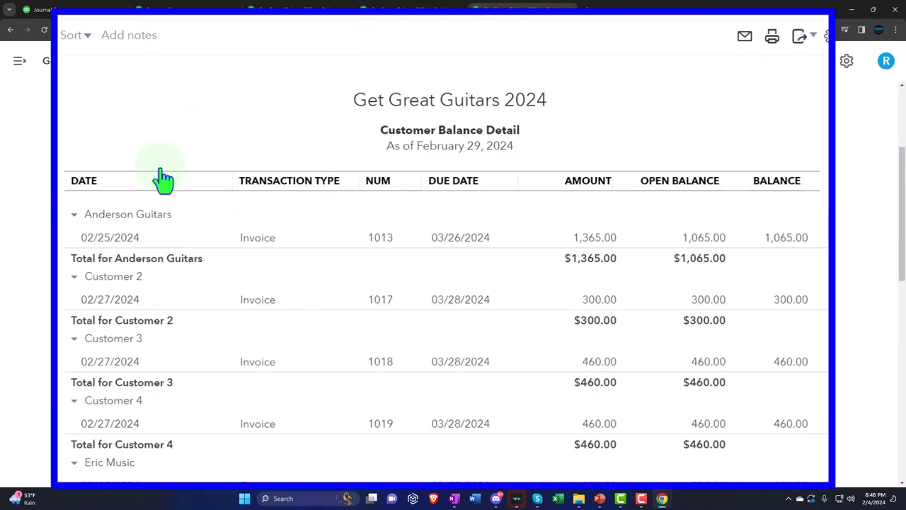
Examine the Customer Balance Detail report down to its total, comparing the negative customer balances with the ZZZ journal entry
scroll(324, 277, down, 3)
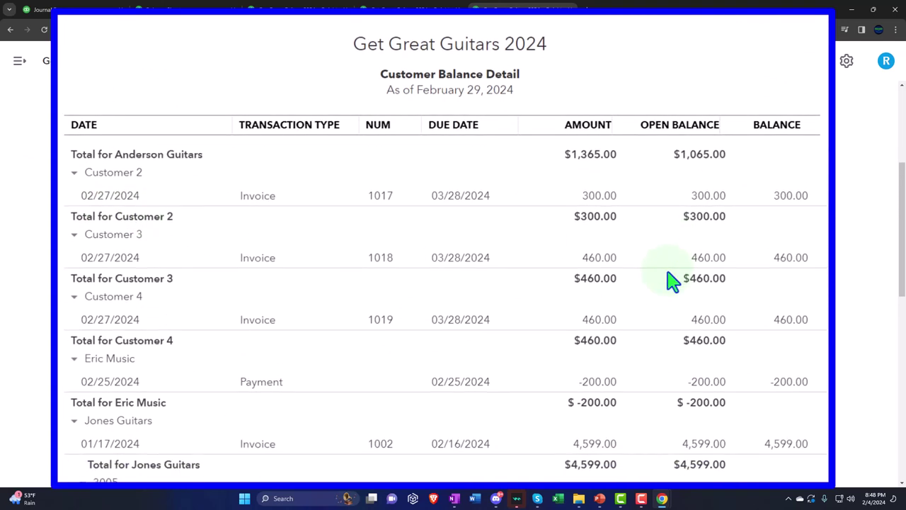
scroll(671, 279, down, 5)
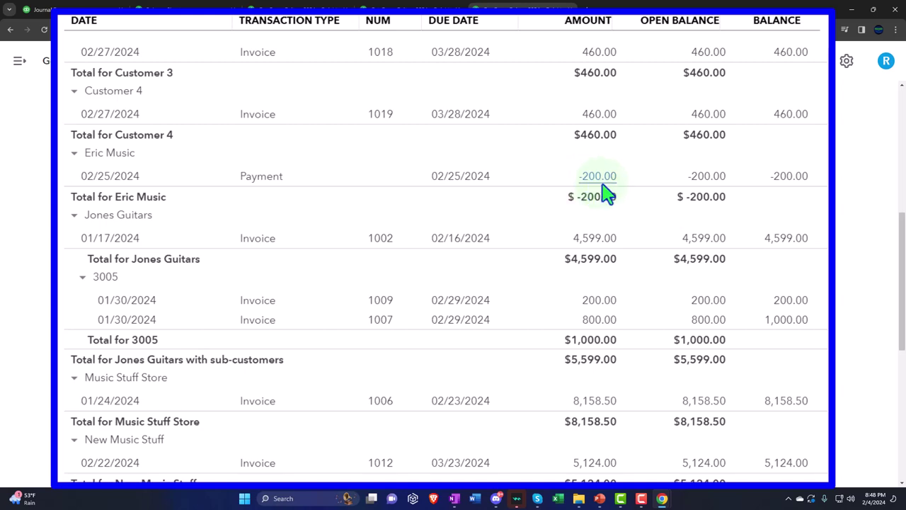
scroll(608, 193, down, 6)
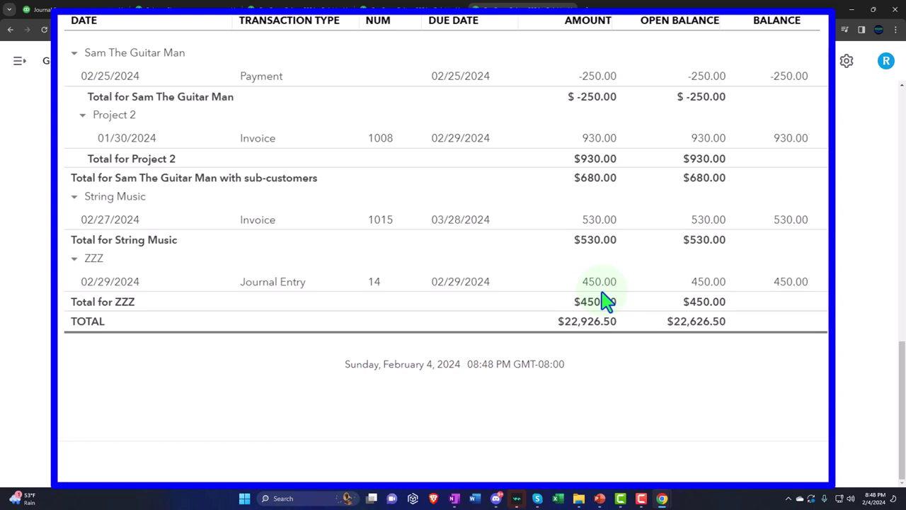
scroll(604, 301, up, 2)
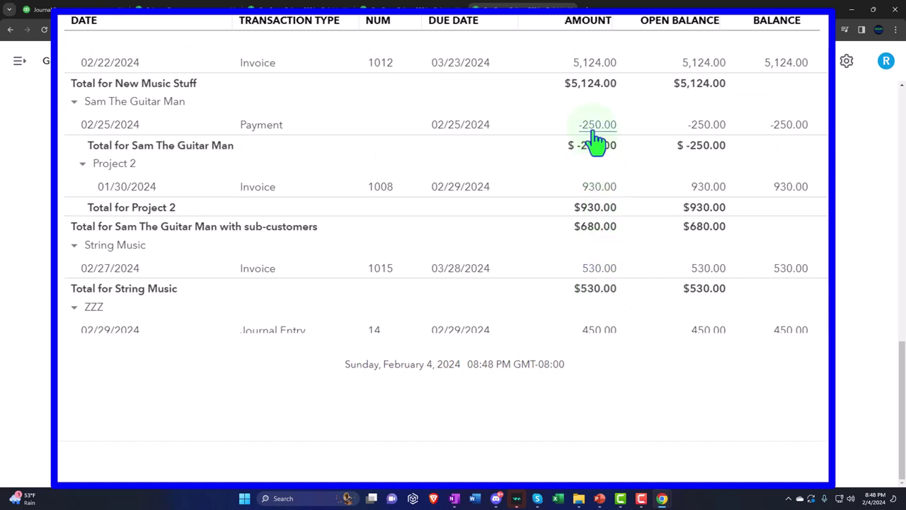
scroll(598, 184, up, 6)
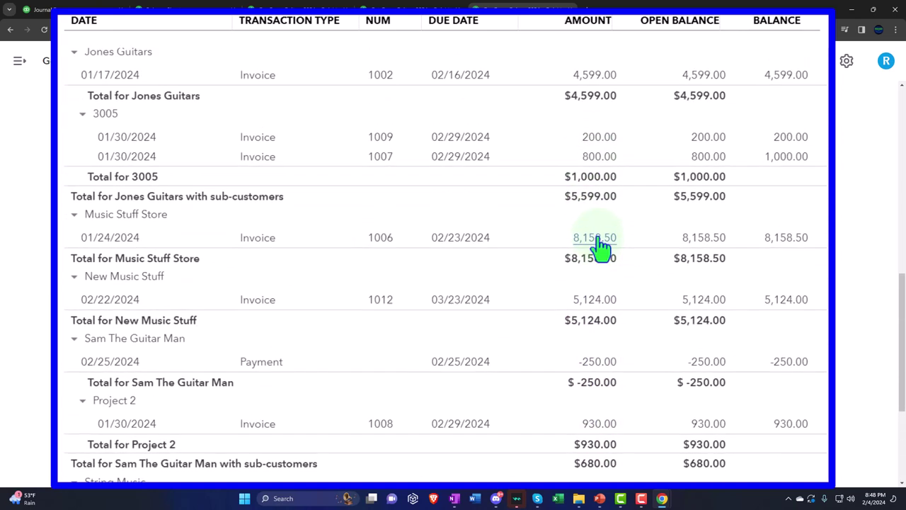
scroll(603, 238, down, 7)
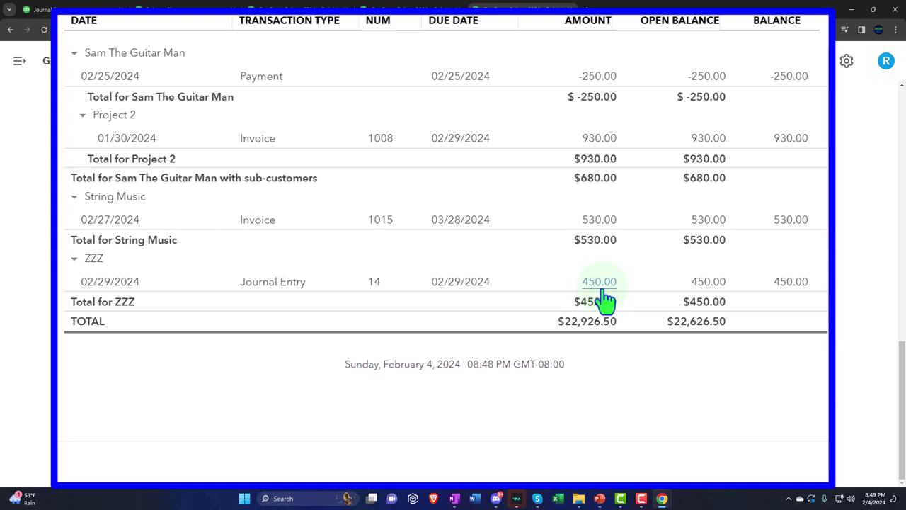
scroll(603, 301, up, 1)
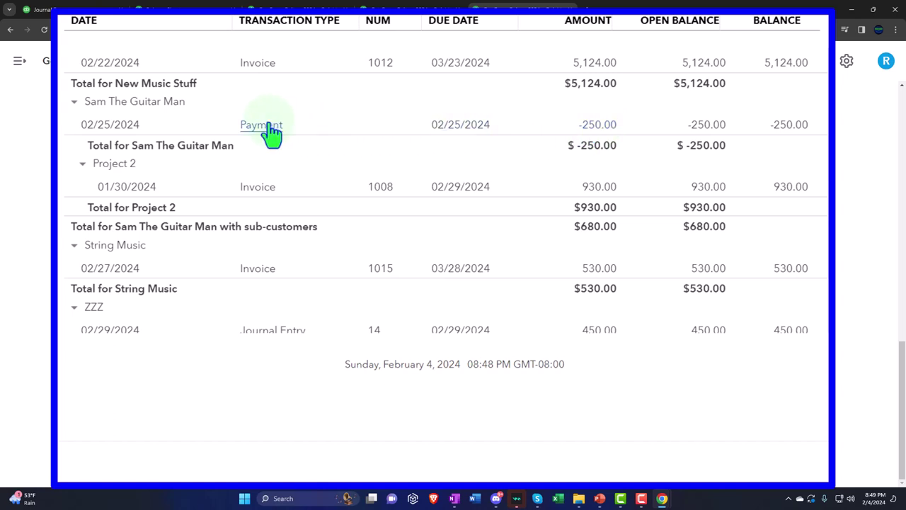
scroll(271, 133, down, 1)
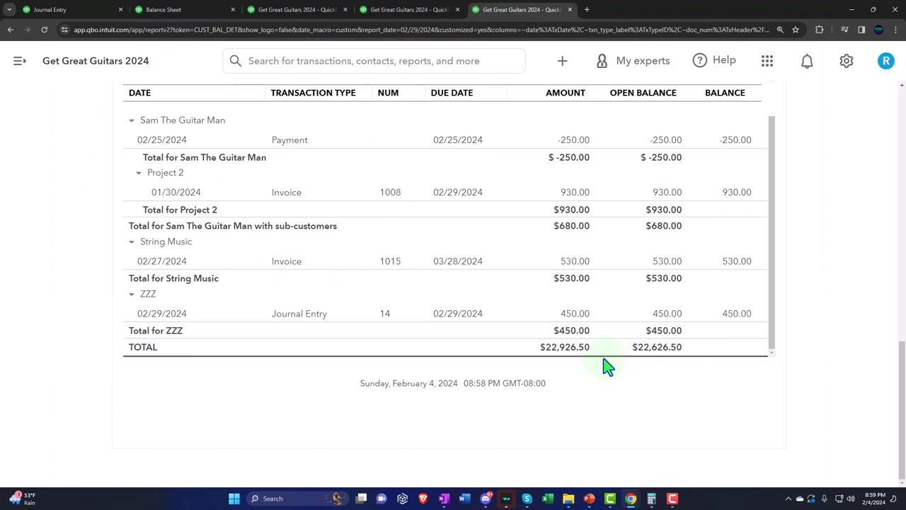
Calculate the Customer Balance Detail open balance total of 22,626.50 minus the February Accounts Receivable balance of 23,151.50 in the calculator
click(651, 498)
drag(891, 149, 747, 104)
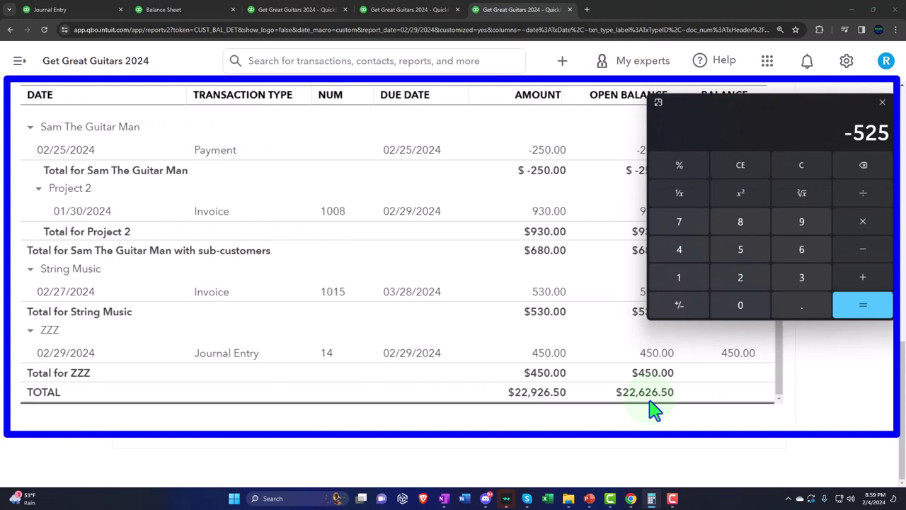
click(801, 165)
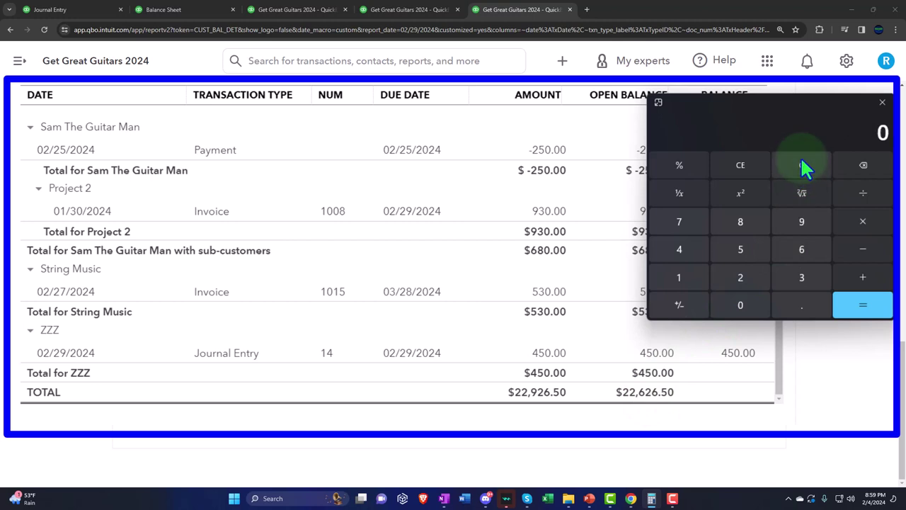
text(22626.5)
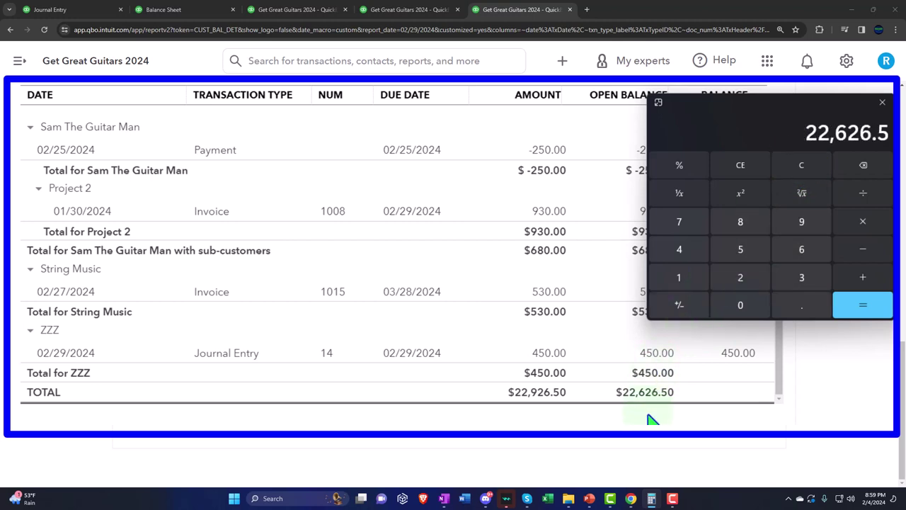
click(174, 10)
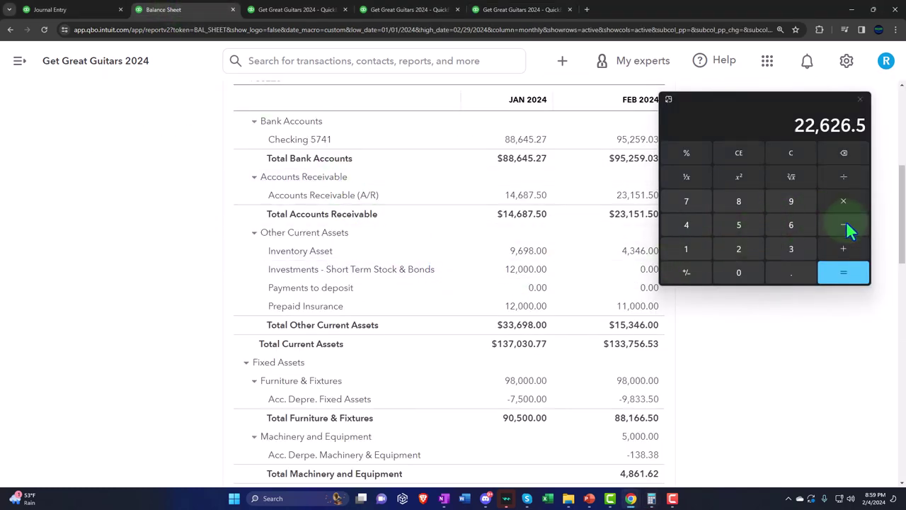
drag(772, 97, 788, 98)
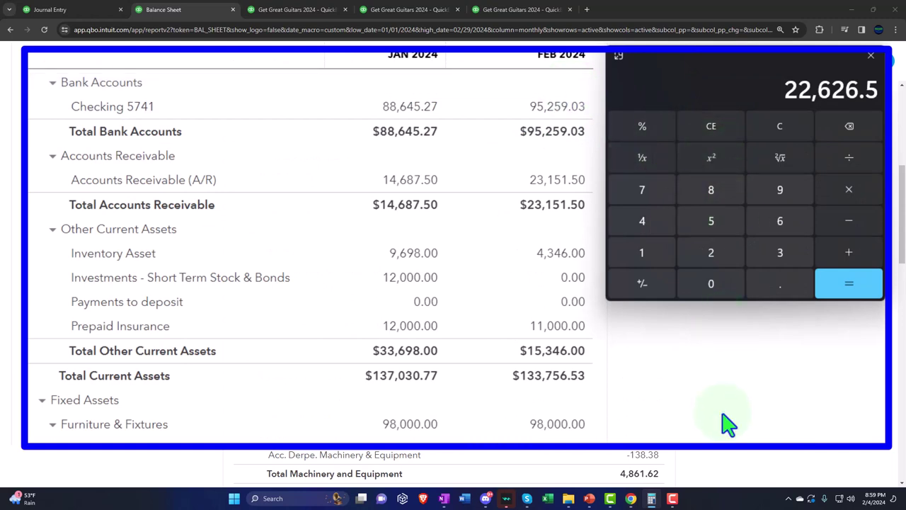
text(23151.5)
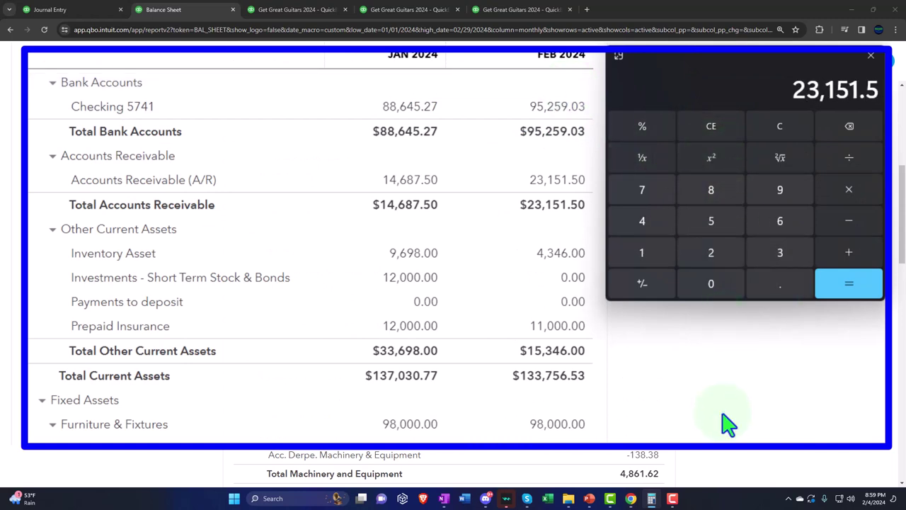
key(Return)
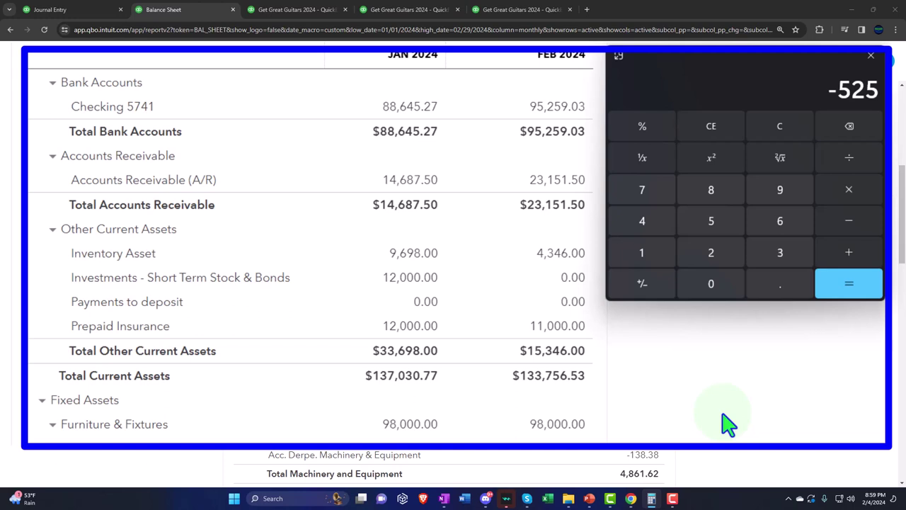
Close the calculator and compare the ZZZ customer's transactions, including journal entries 10, 10R and 14, with the Customer Balance Detail report
click(76, 10)
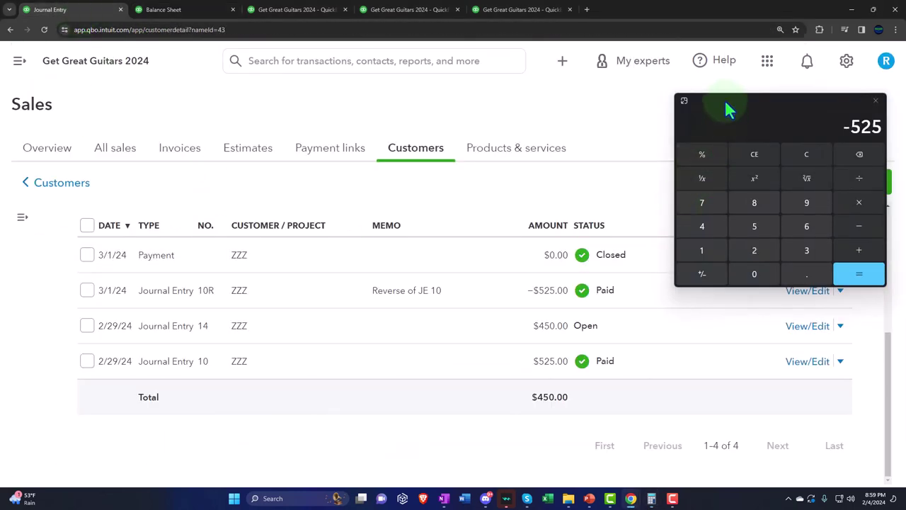
click(876, 101)
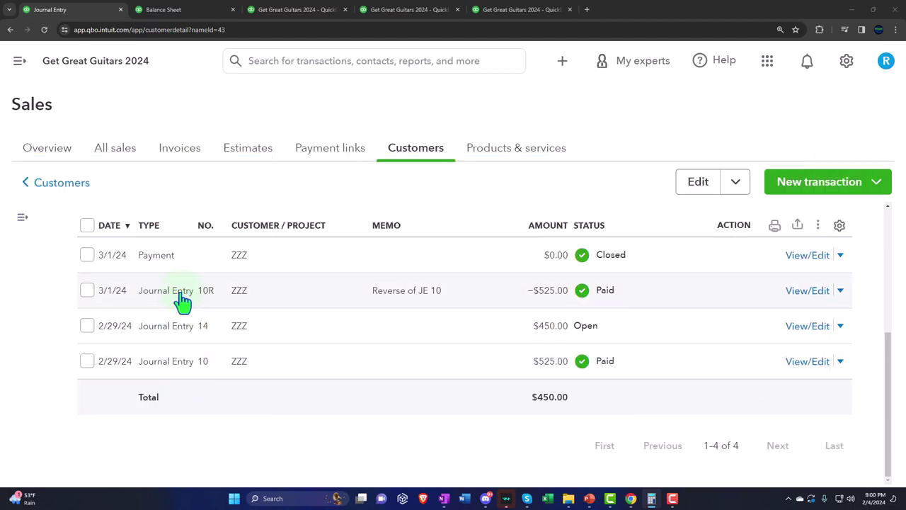
click(497, 10)
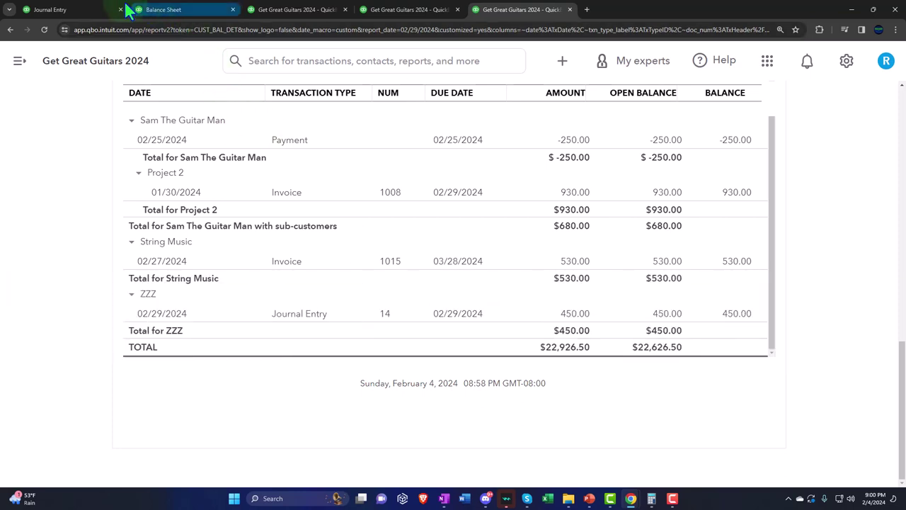
click(85, 10)
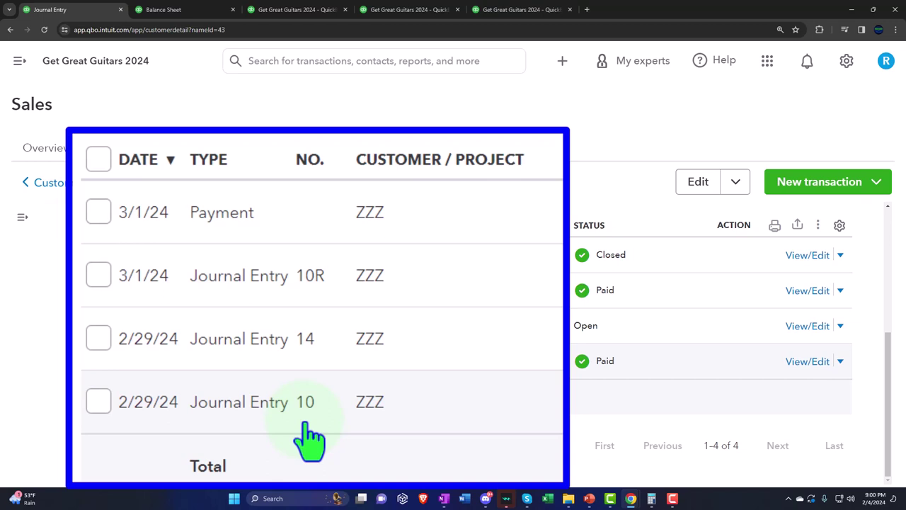
Rerun the Customer Balance Detail report as of 03/31/2024 and check its open balance total
click(513, 11)
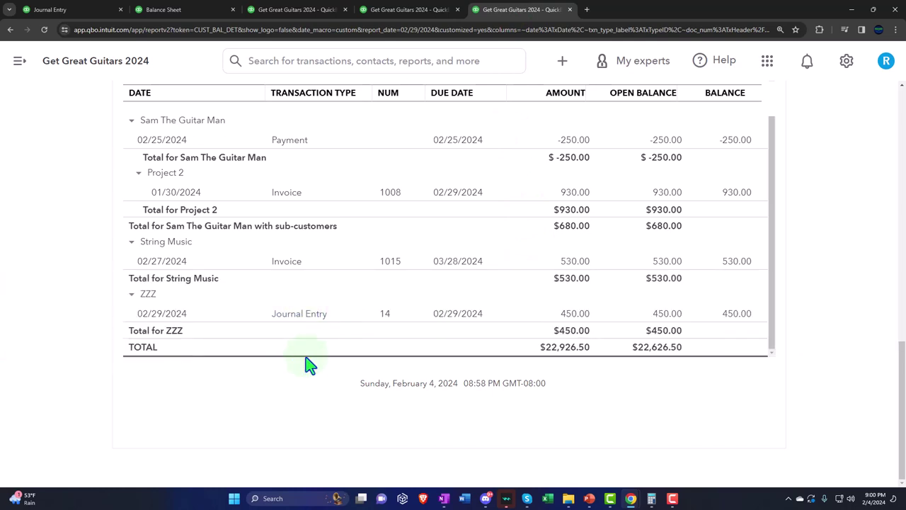
scroll(307, 362, up, 15)
scroll(111, 246, up, 2)
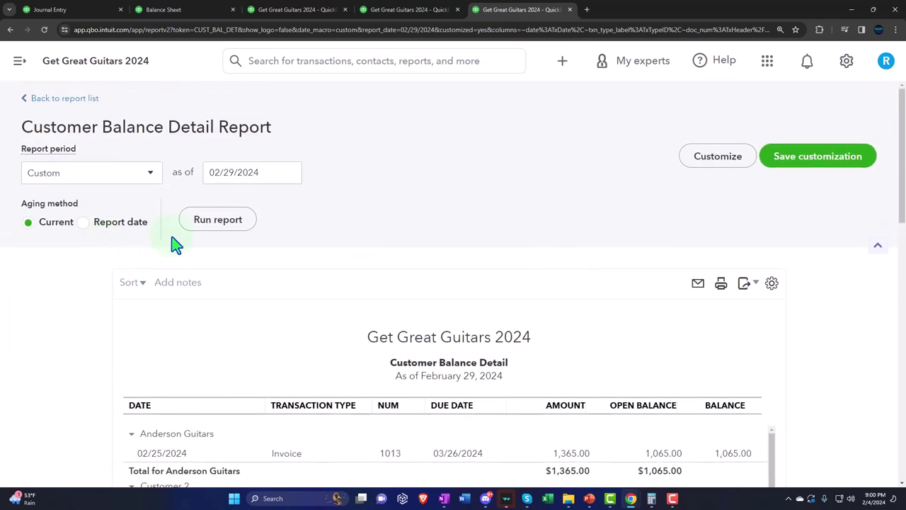
click(234, 166)
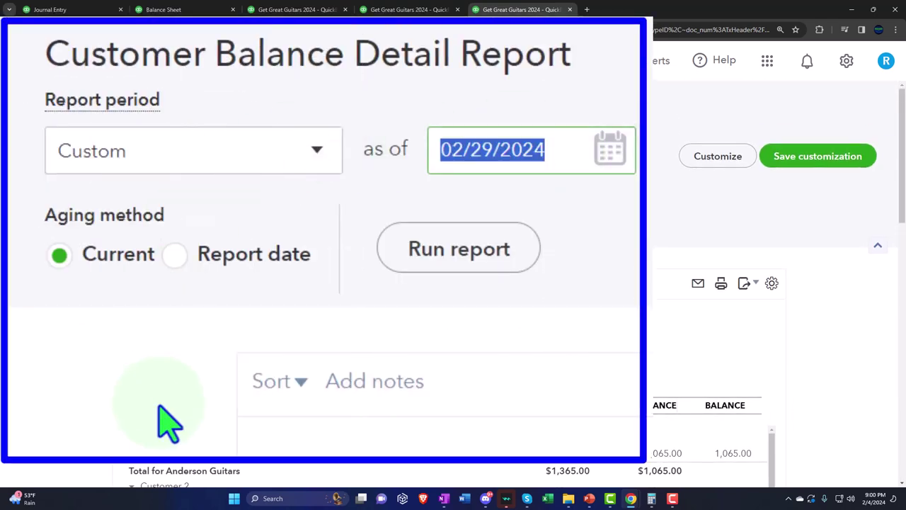
text(03)
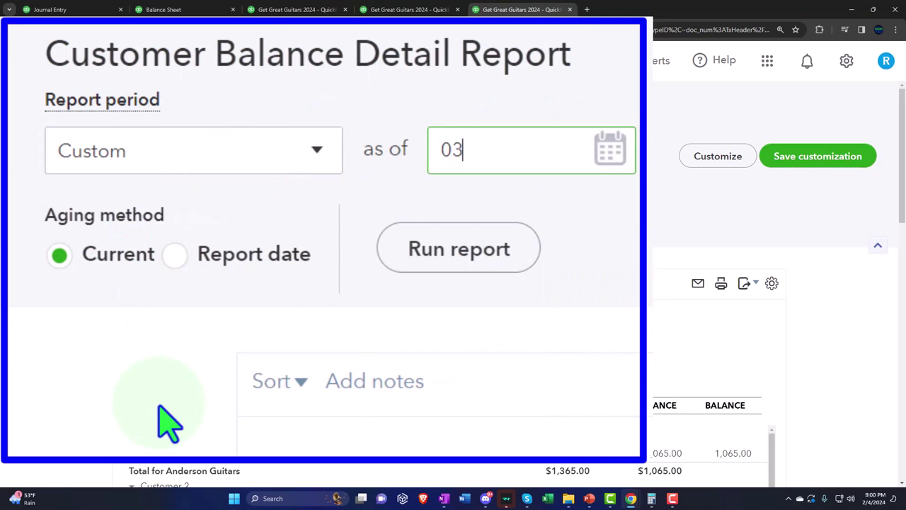
text(/31)
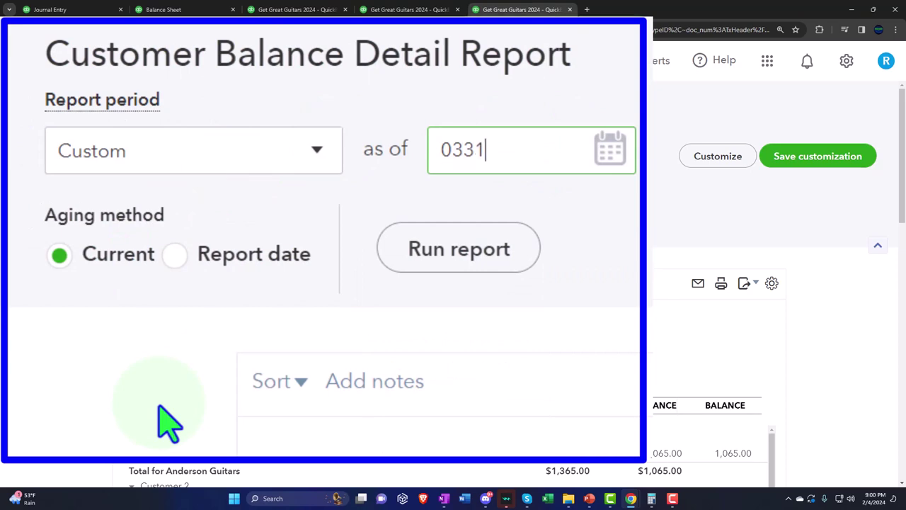
text(/2024)
key(Tab)
click(453, 254)
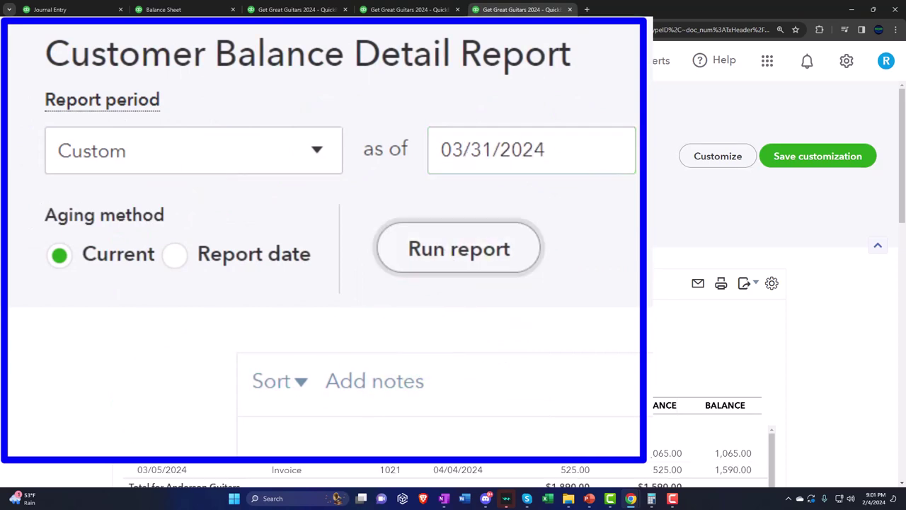
scroll(526, 330, down, 10)
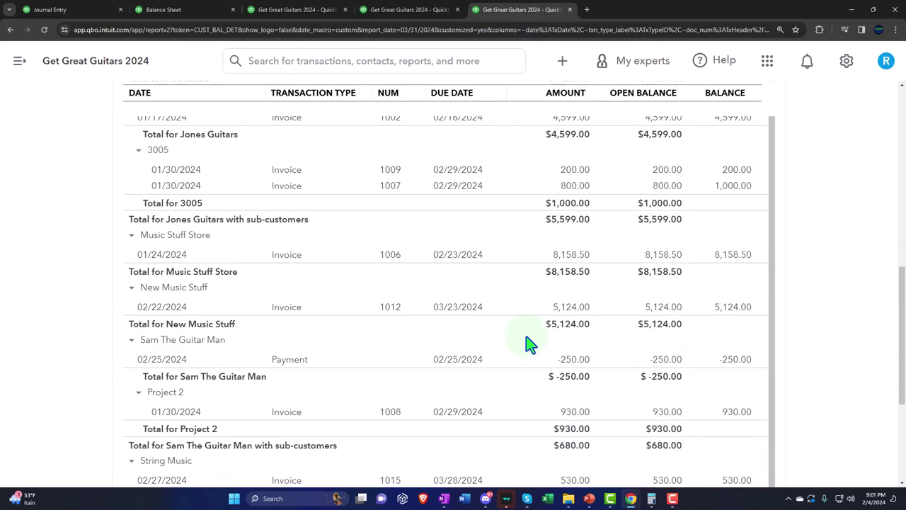
scroll(527, 344, down, 4)
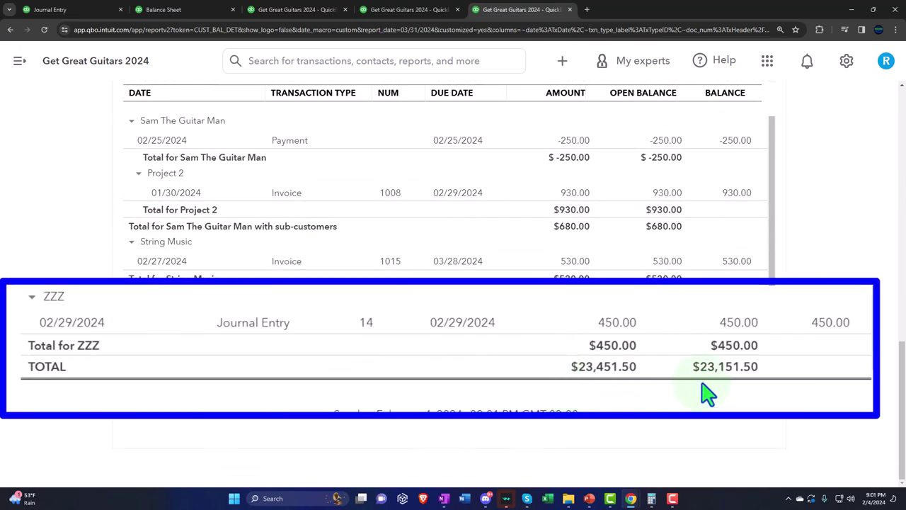
Extend the Balance Sheet report period to 03/31/2024 and check the March Accounts Receivable balance
click(170, 10)
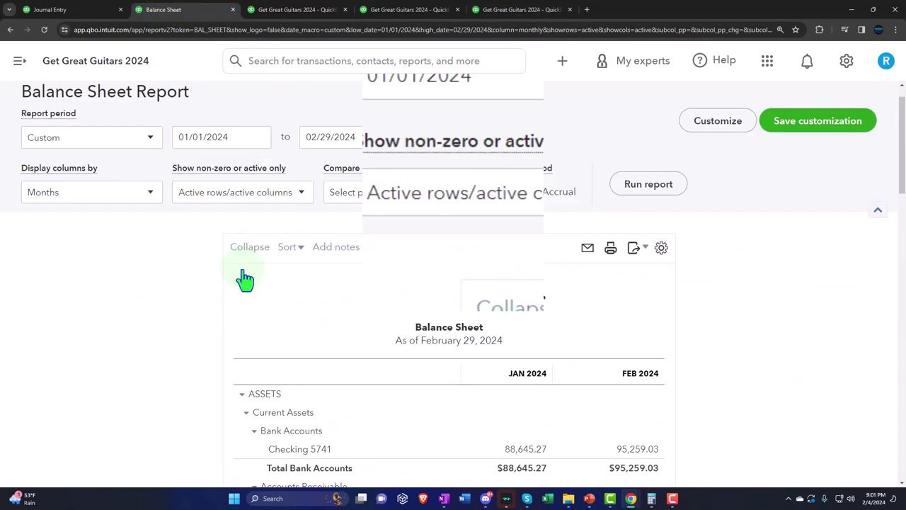
click(340, 142)
text(03/3)
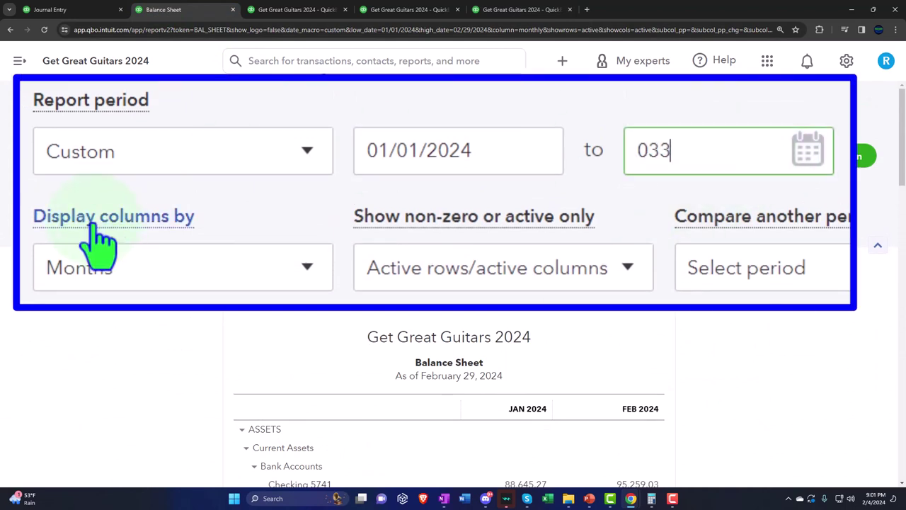
text(1/2024)
key(Tab)
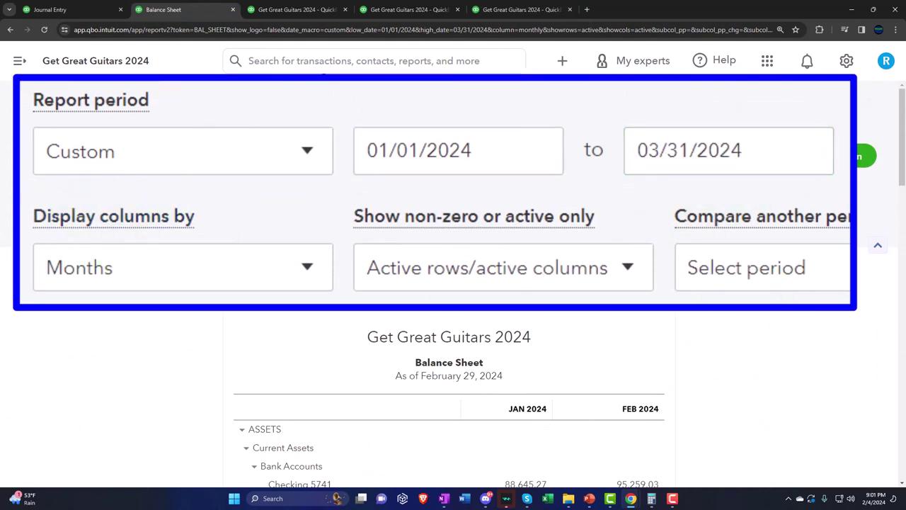
scroll(779, 314, down, 1)
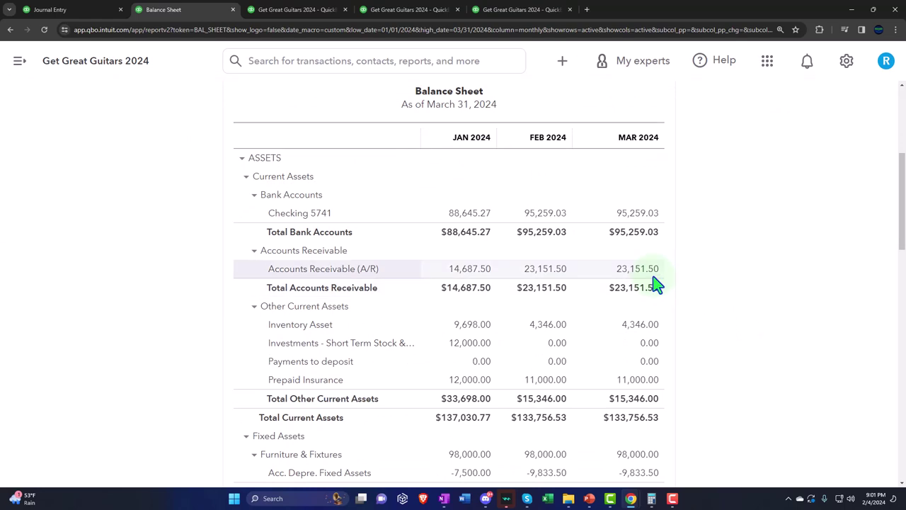
Set the Customer Balance Detail report back to 02/29/2024, rerun it and review the ZZZ entry and the total
click(512, 10)
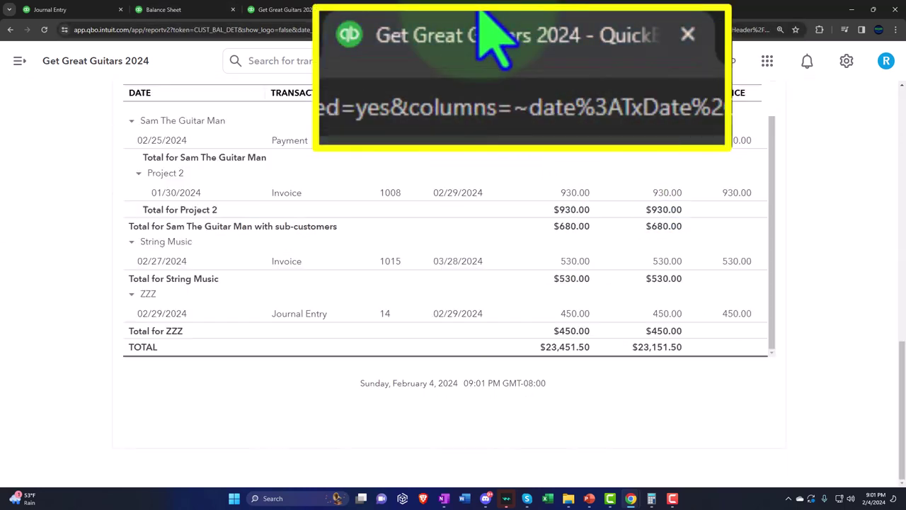
scroll(405, 370, up, 10)
scroll(404, 371, up, 8)
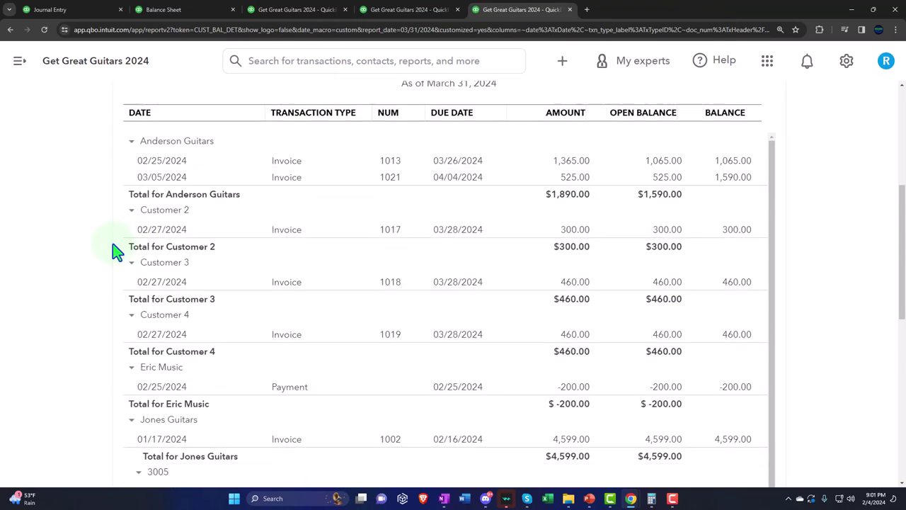
click(264, 172)
text(022924)
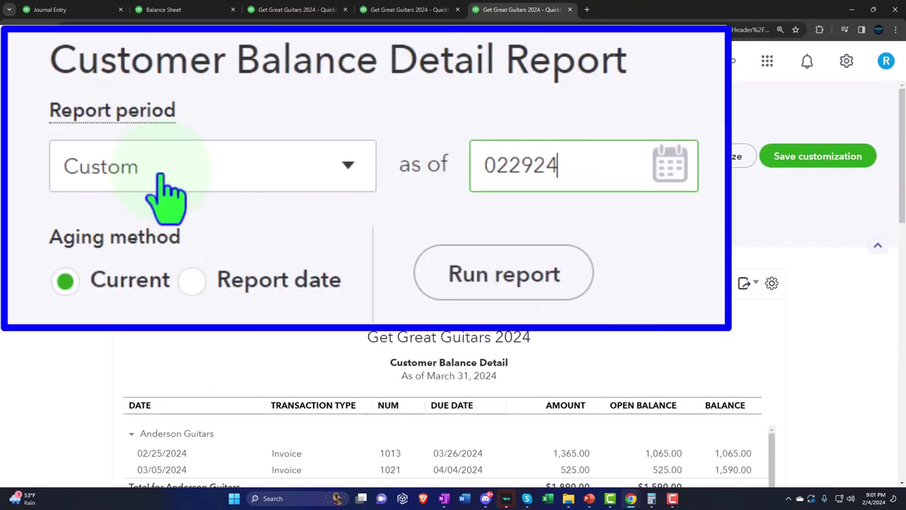
key(Tab)
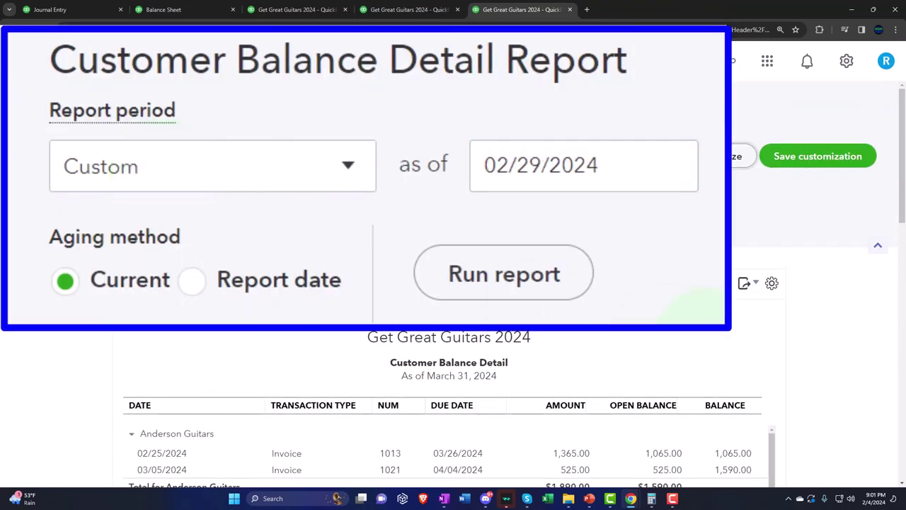
click(549, 269)
scroll(303, 309, down, 1)
scroll(303, 309, down, 9)
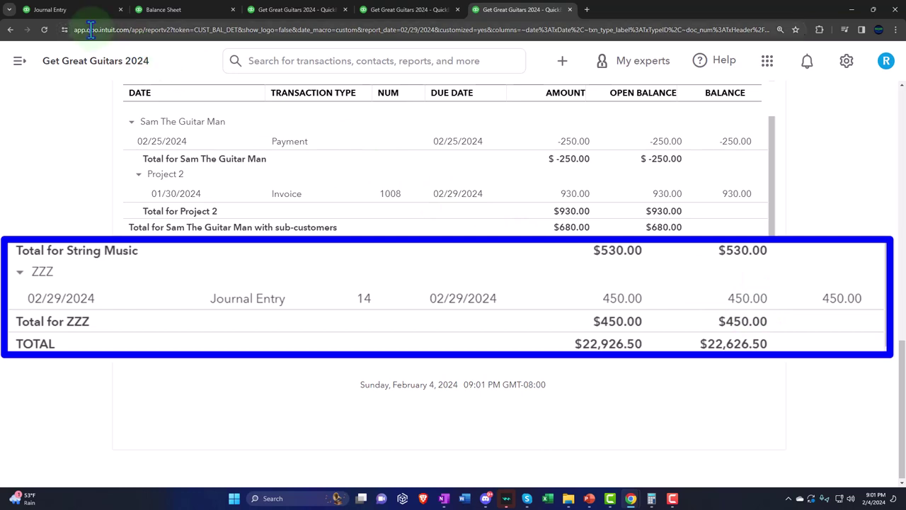
click(72, 10)
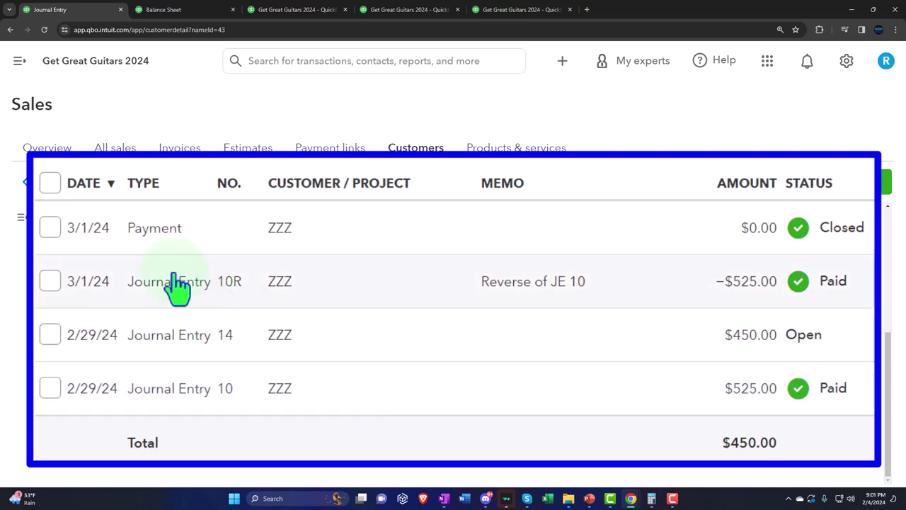
click(27, 181)
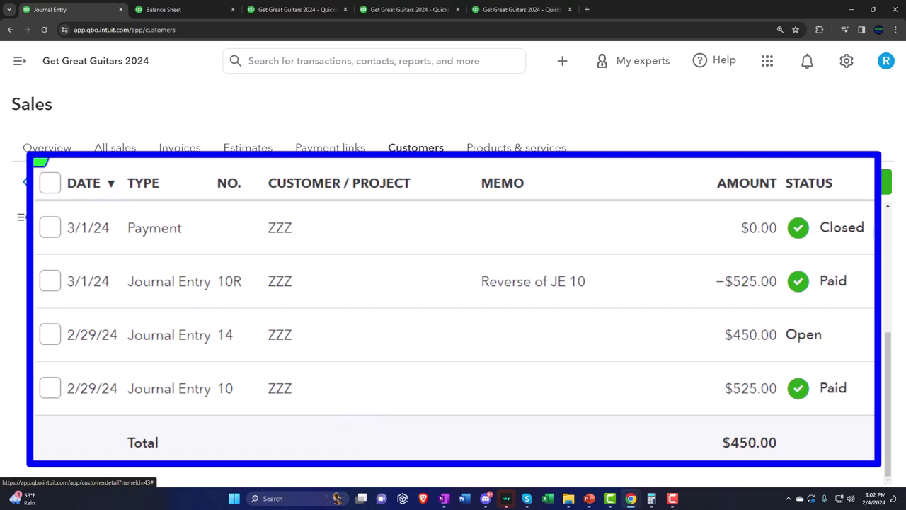
scroll(228, 380, down, 4)
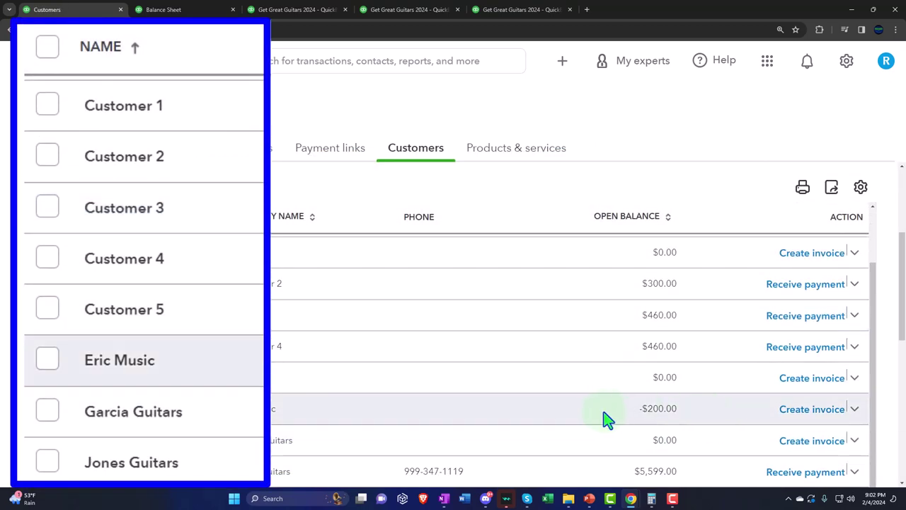
click(587, 417)
scroll(424, 361, down, 2)
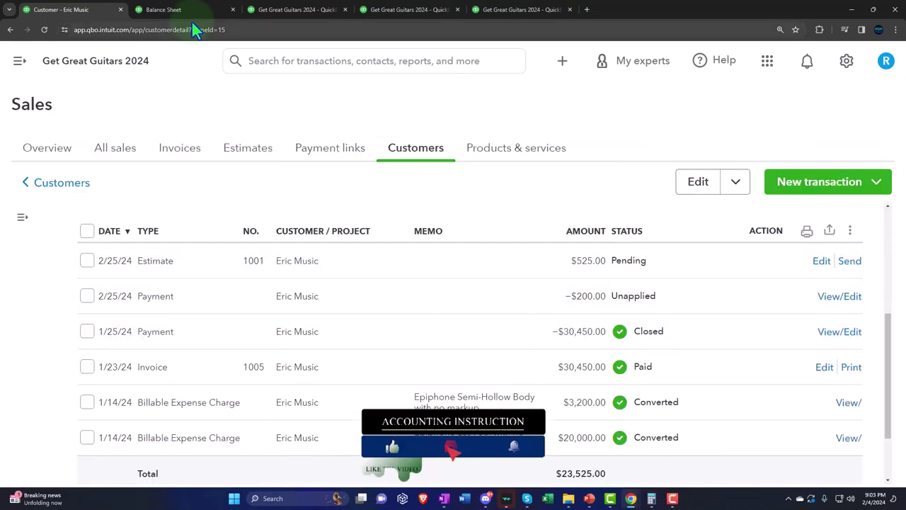
Check Unearned Revenue for February and March on the Balance Sheet, and view the Profit and Loss report
click(186, 9)
scroll(330, 283, up, 5)
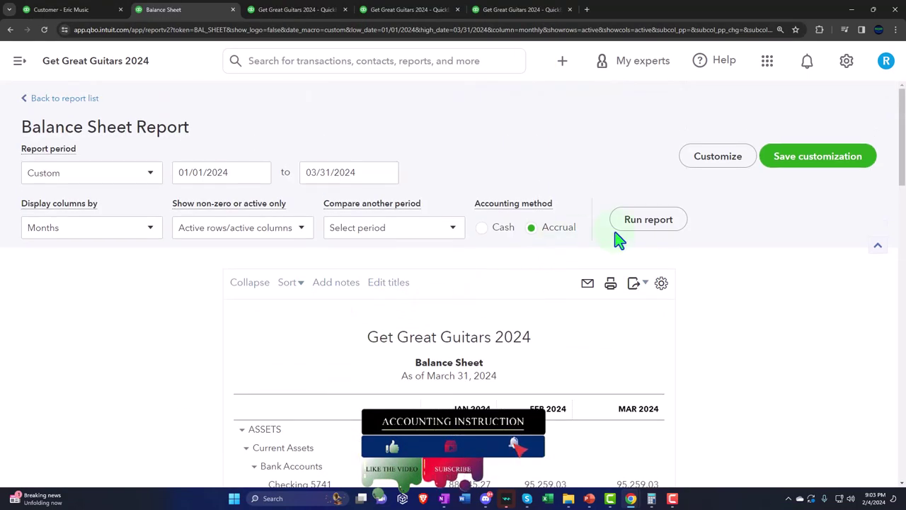
scroll(595, 347, down, 15)
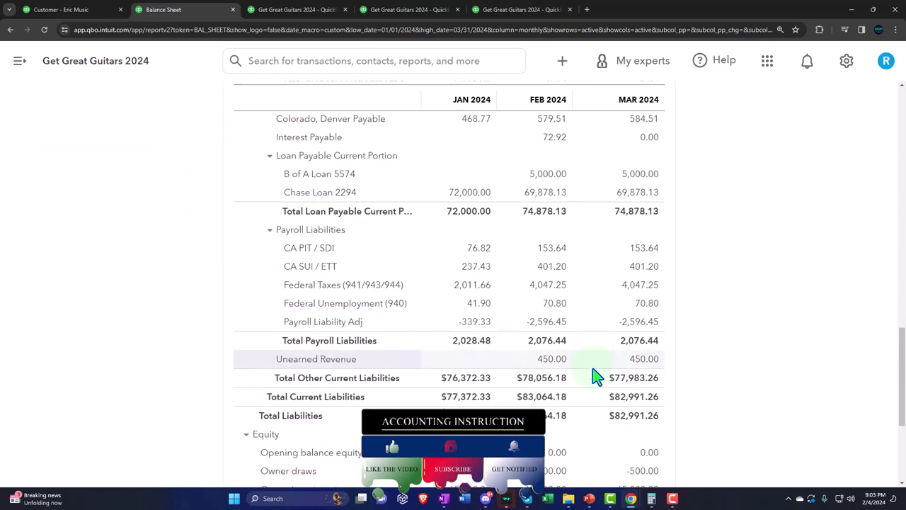
scroll(597, 377, down, 3)
click(297, 10)
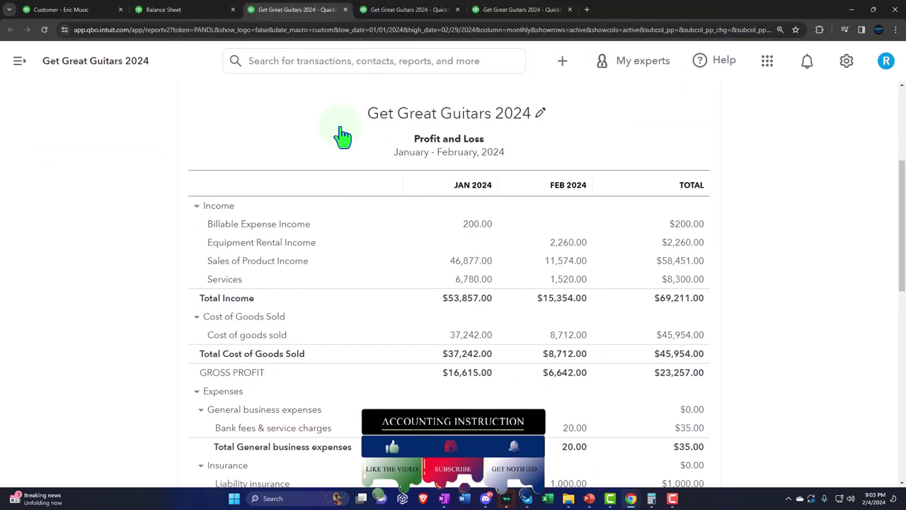
Rerun the January–February 2024 Profit and Loss report and review it through to Net Income
scroll(443, 179, up, 2)
click(648, 137)
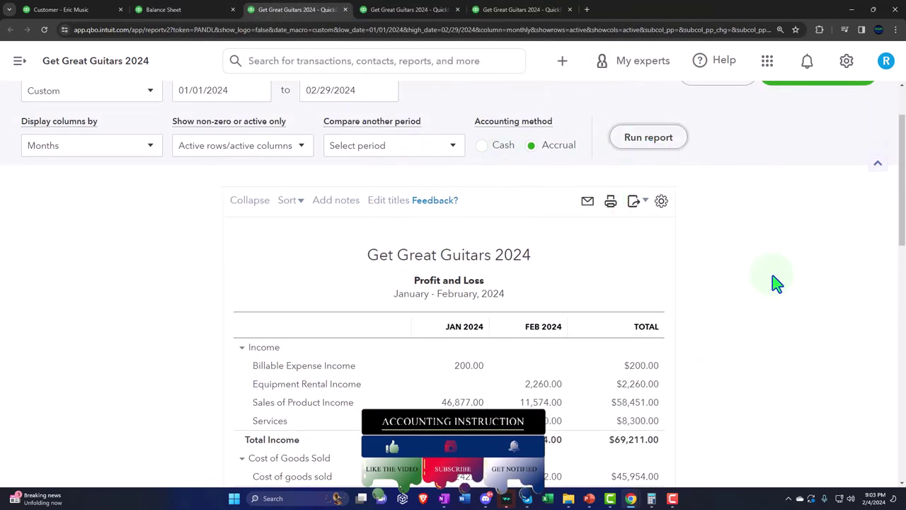
scroll(778, 283, down, 6)
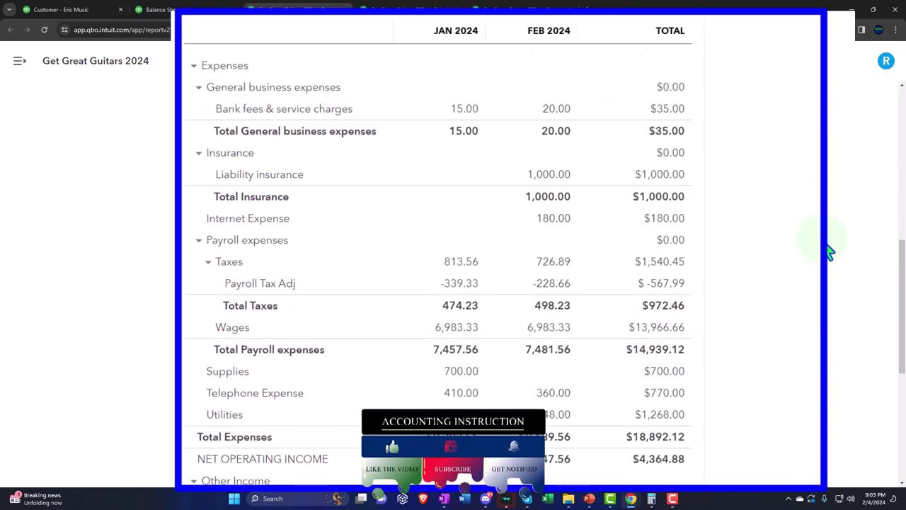
scroll(830, 253, down, 5)
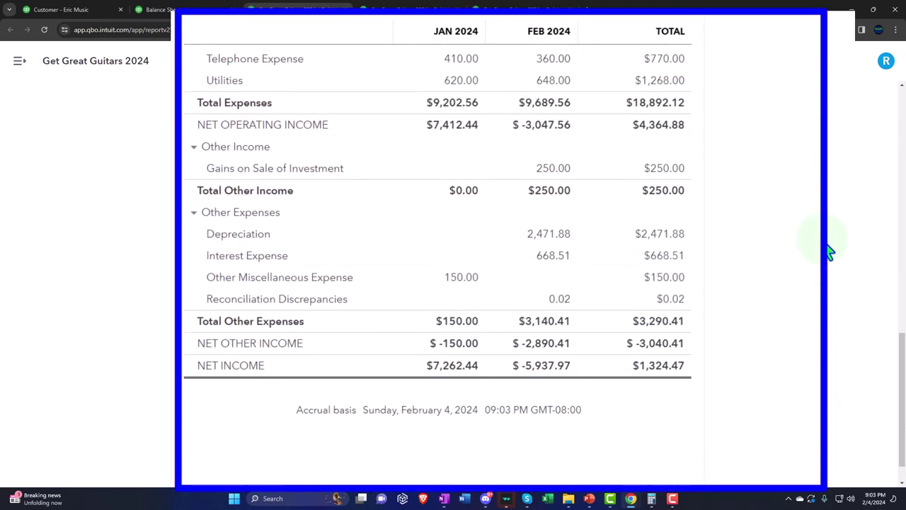
Rerun the Trial Balance report as of February 29, 2024 and review its accounts, including Accounts Receivable and Unearned Revenue
click(408, 9)
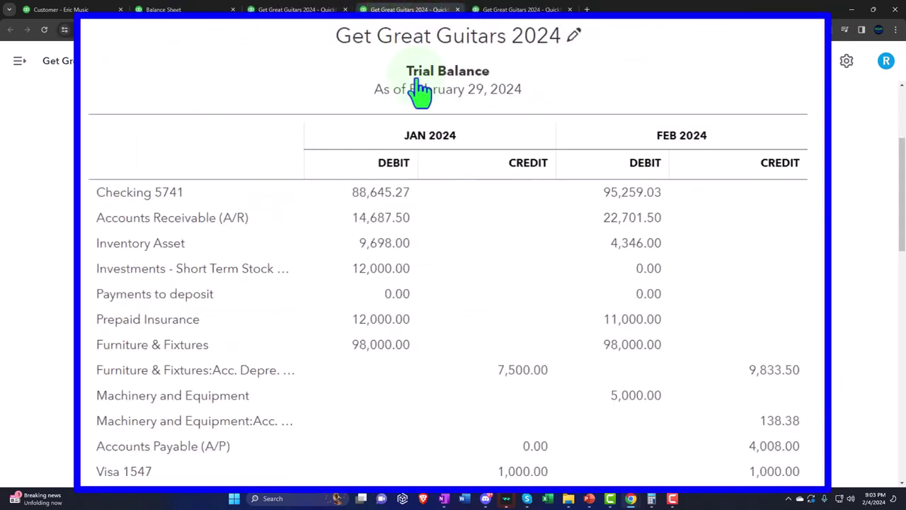
scroll(453, 228, up, 1)
click(484, 223)
scroll(486, 228, down, 3)
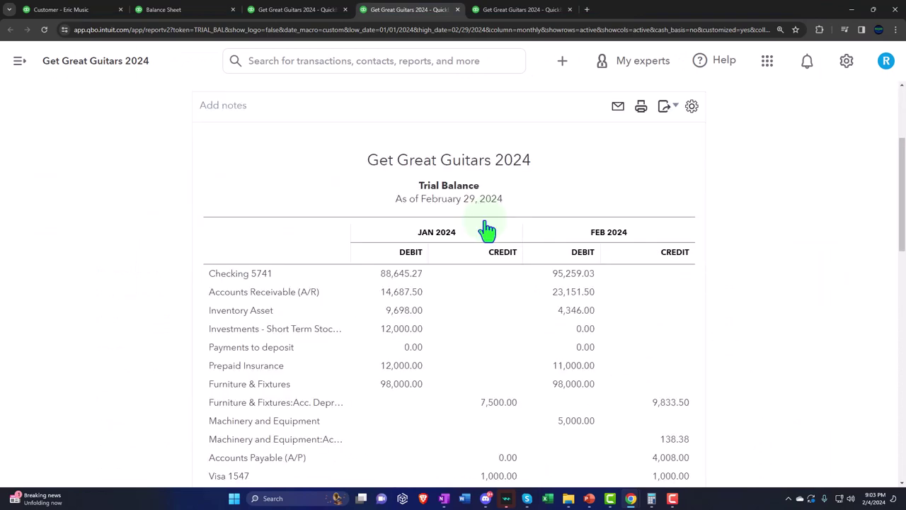
scroll(486, 226, down, 1)
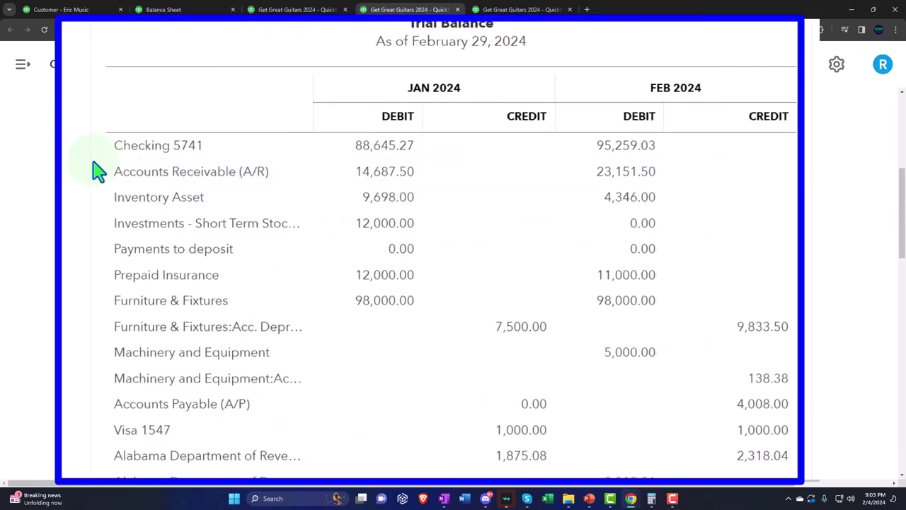
scroll(90, 169, down, 2)
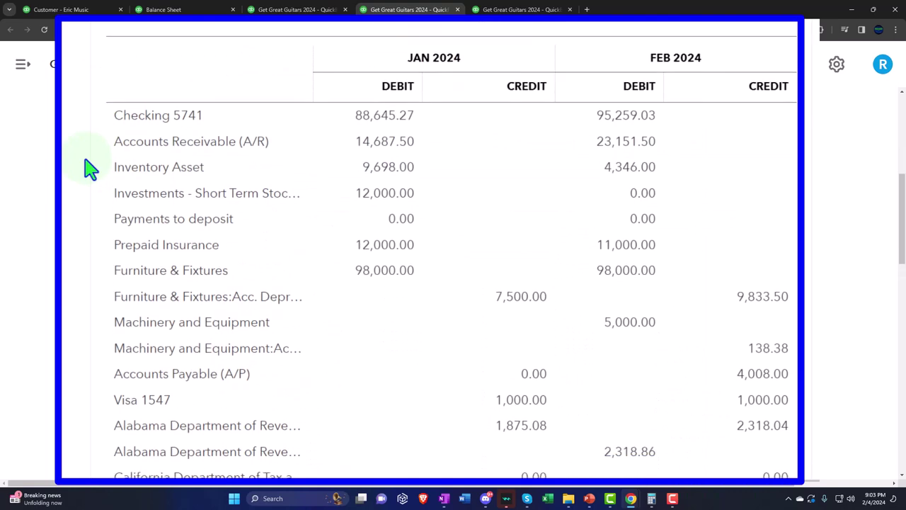
scroll(87, 184, down, 4)
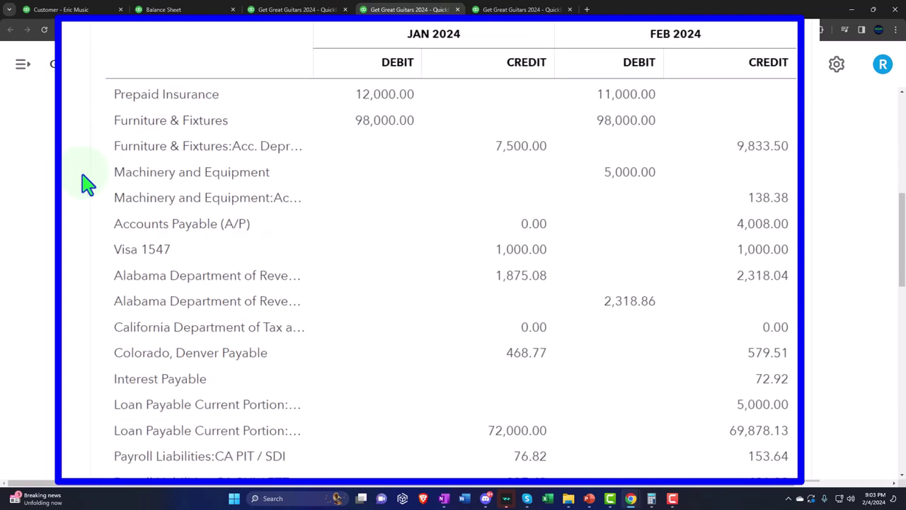
scroll(88, 184, down, 5)
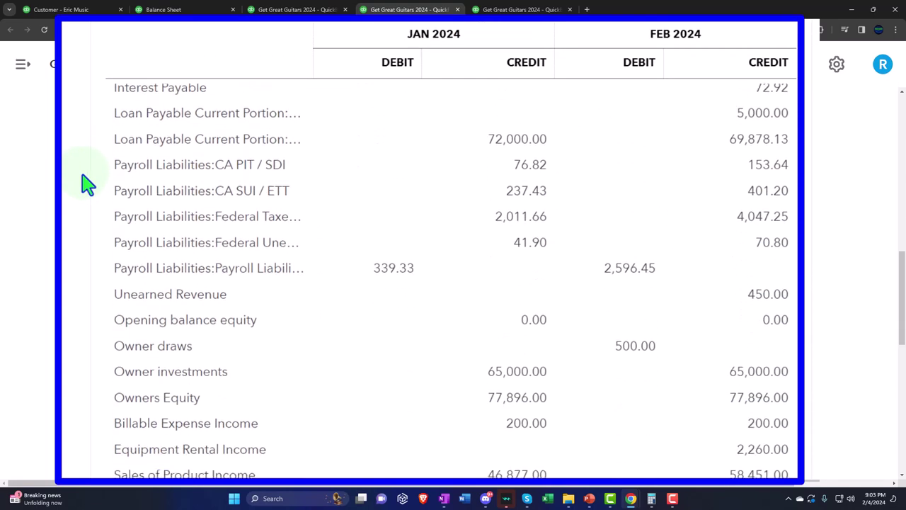
scroll(87, 184, down, 5)
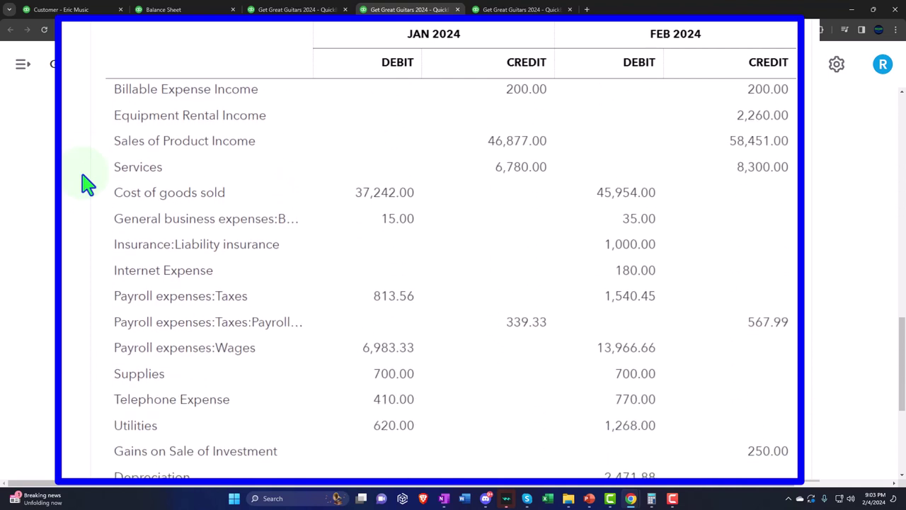